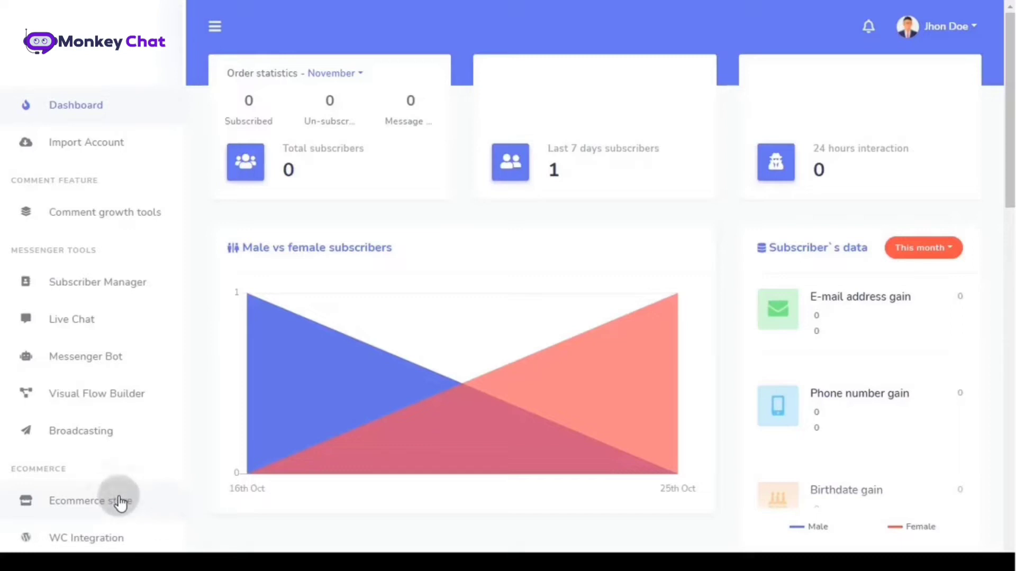
- Open the Ecommerce store section, which shows no stores yet
click(120, 501)
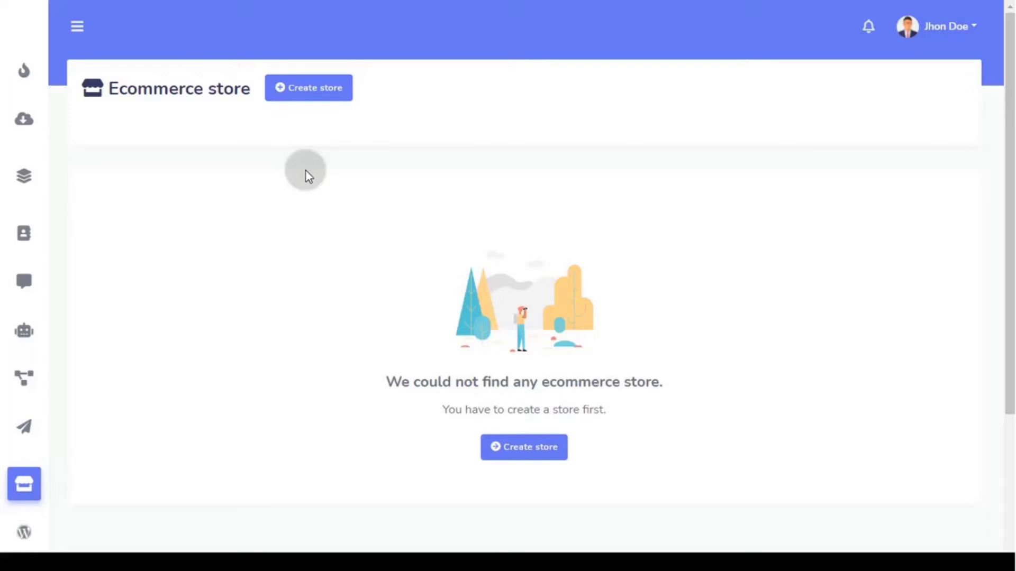
- Start a new store of Physical type linked to Demo Page
click(317, 98)
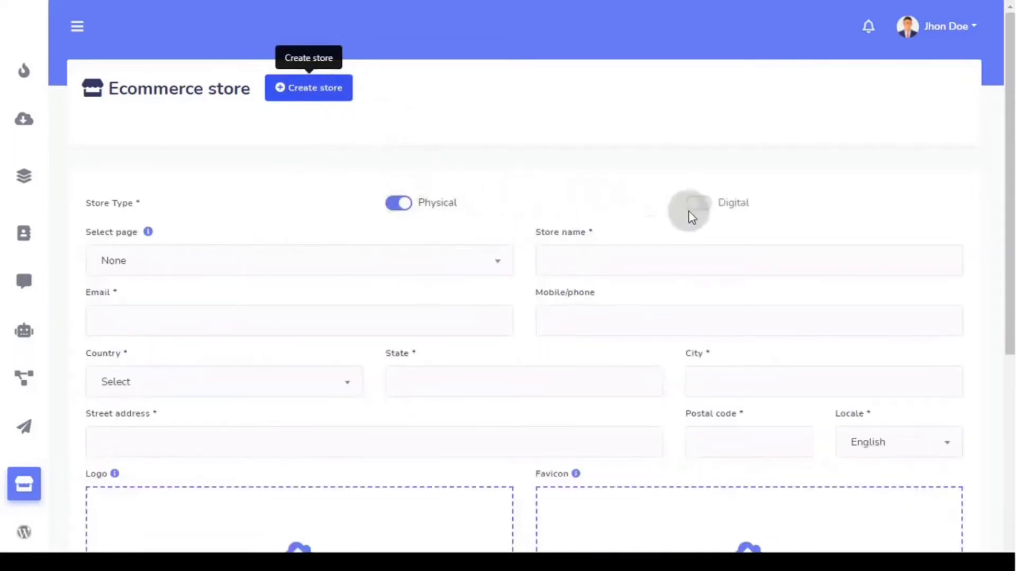
click(698, 209)
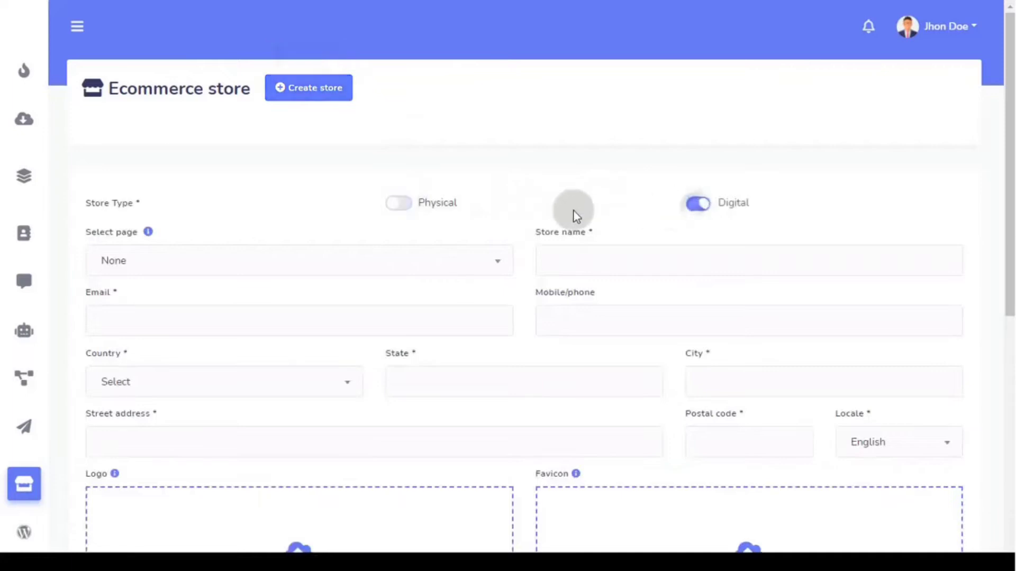
click(394, 205)
scroll(218, 284, down, 9)
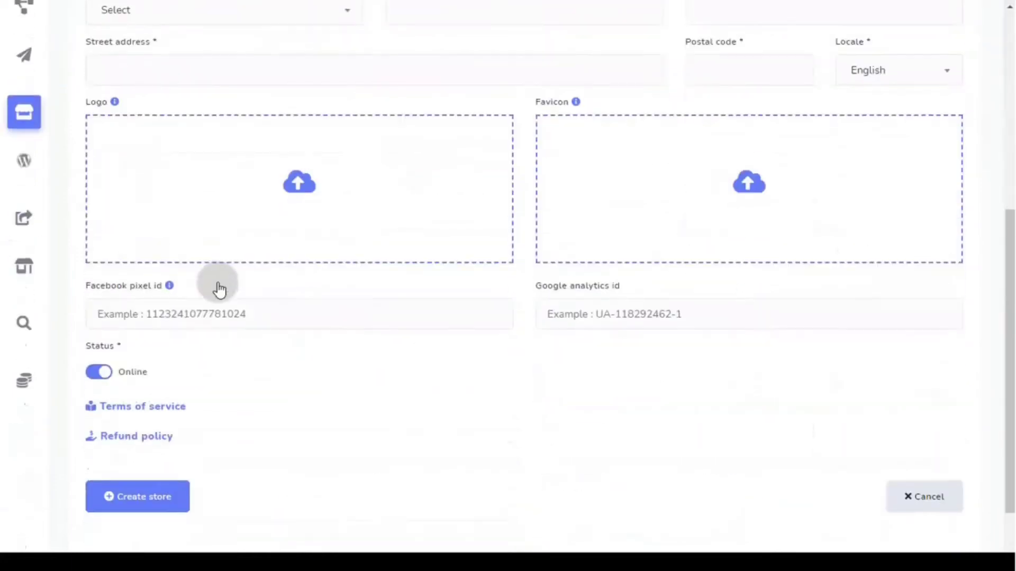
scroll(218, 286, up, 9)
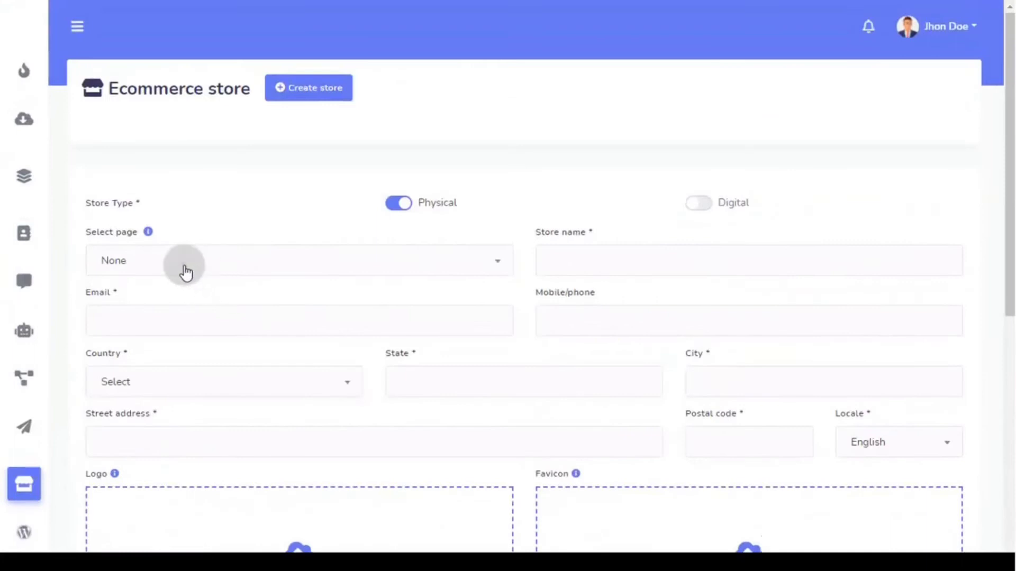
click(183, 262)
click(189, 329)
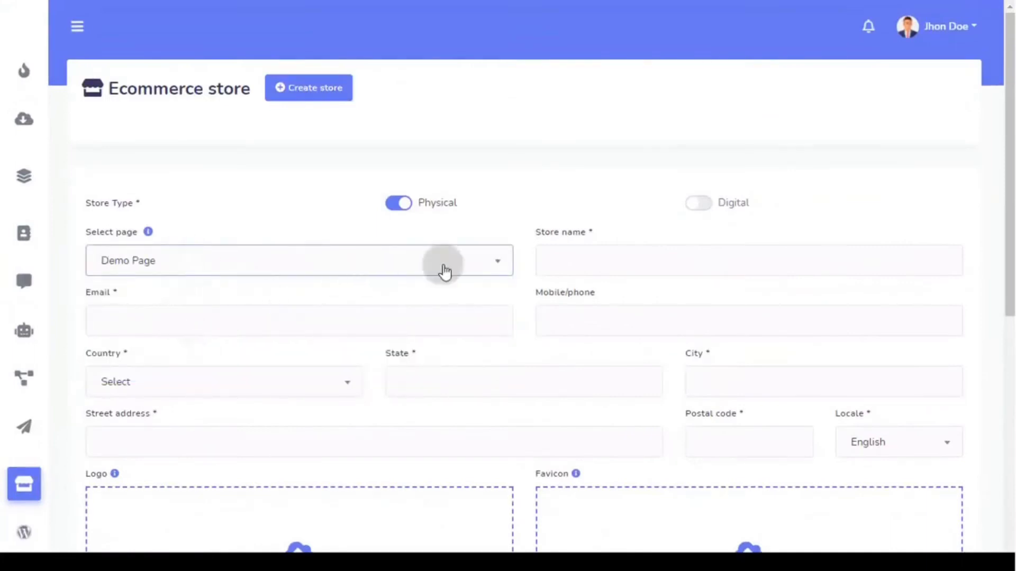
- Name the store 'Test Store' and enter its contact e-mail and phone number
click(581, 256)
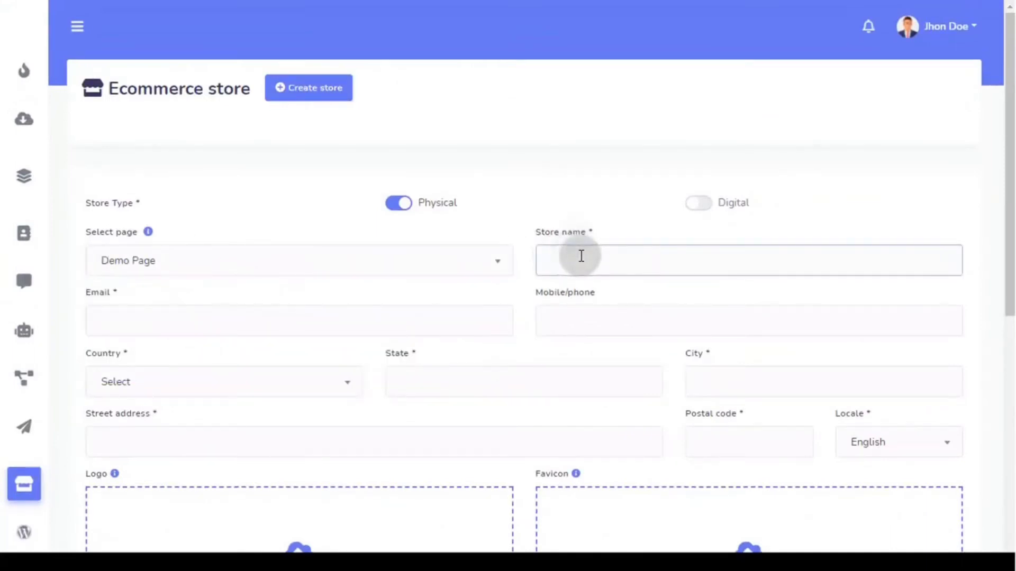
text(Test Store)
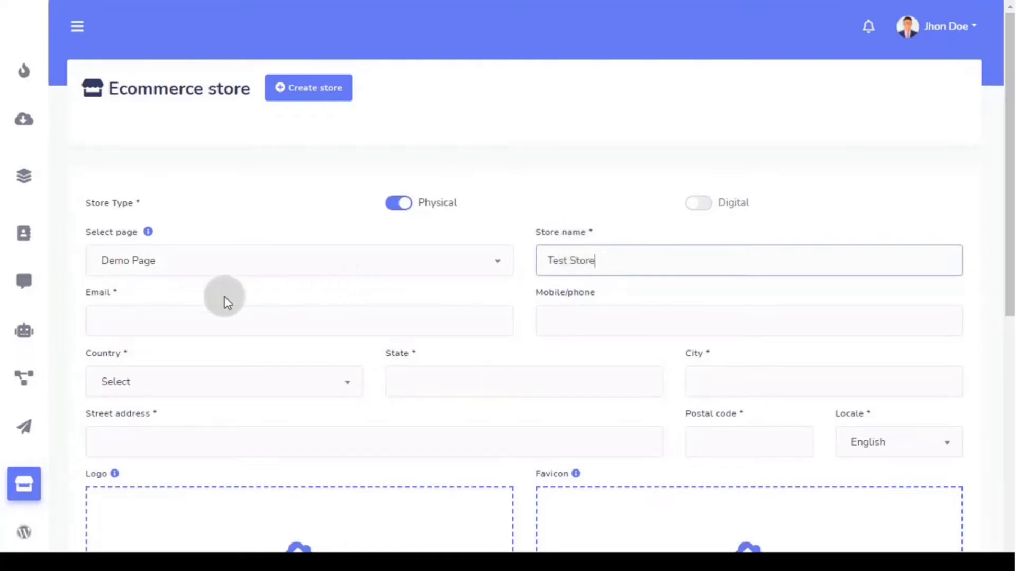
click(203, 310)
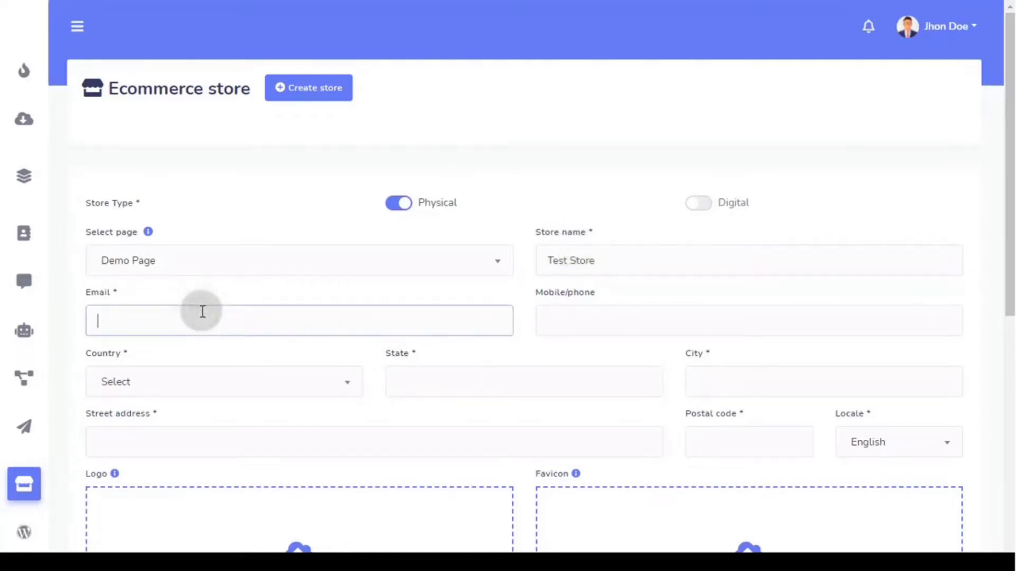
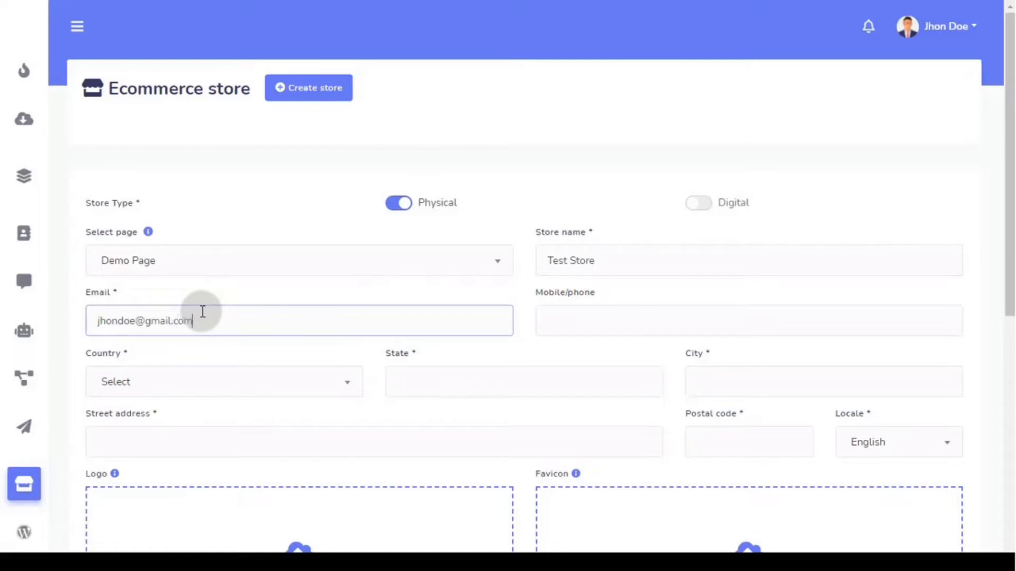
key(Tab)
text(23456)
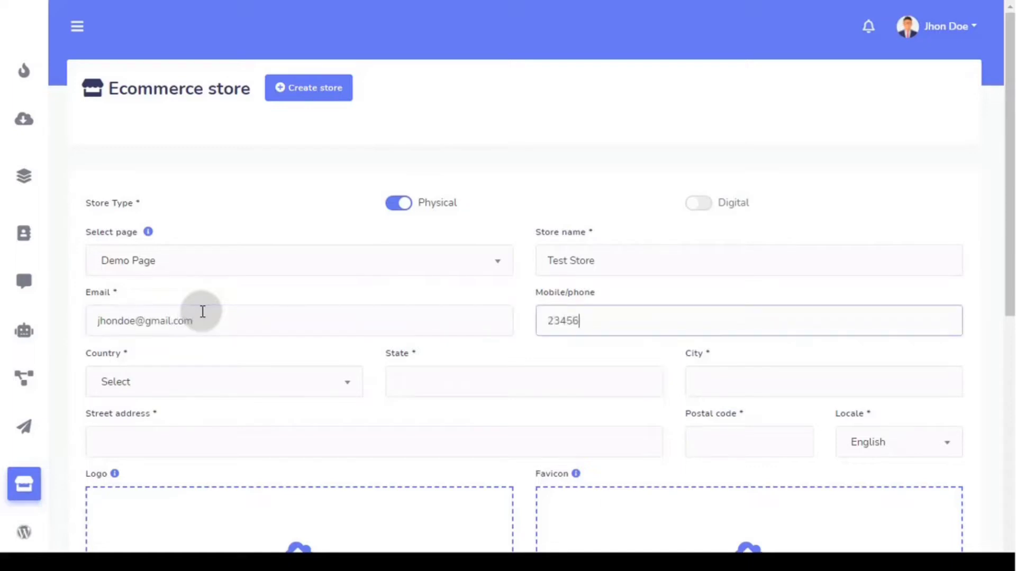
key(Tab)
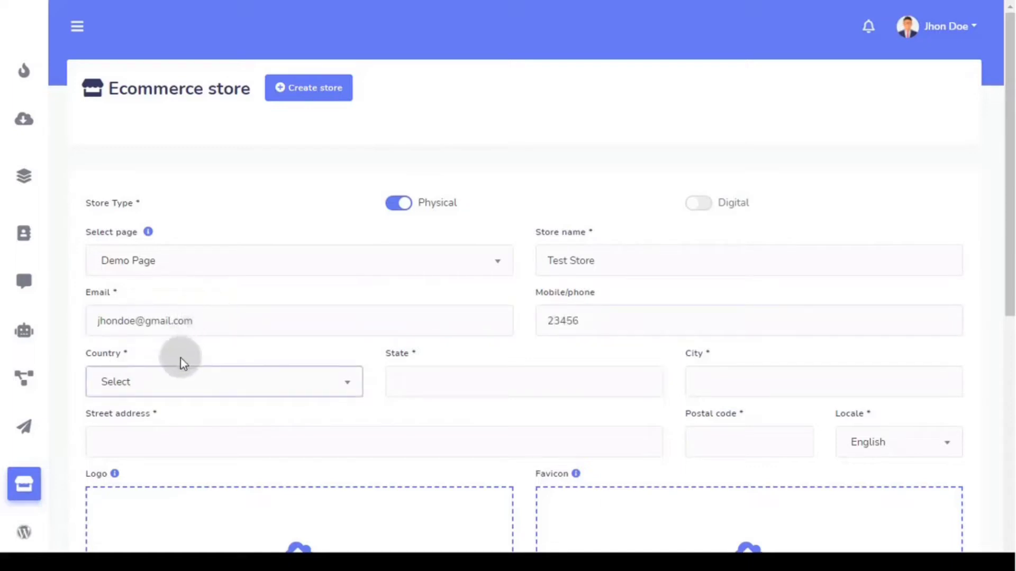
- Set the store's country to Yemen and its locale to English
click(180, 380)
click(173, 465)
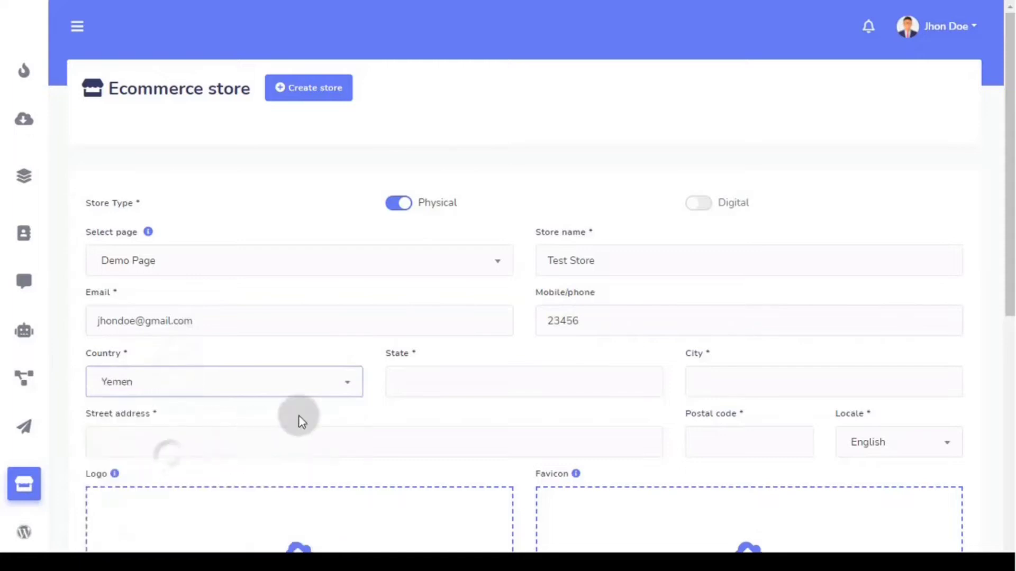
click(880, 448)
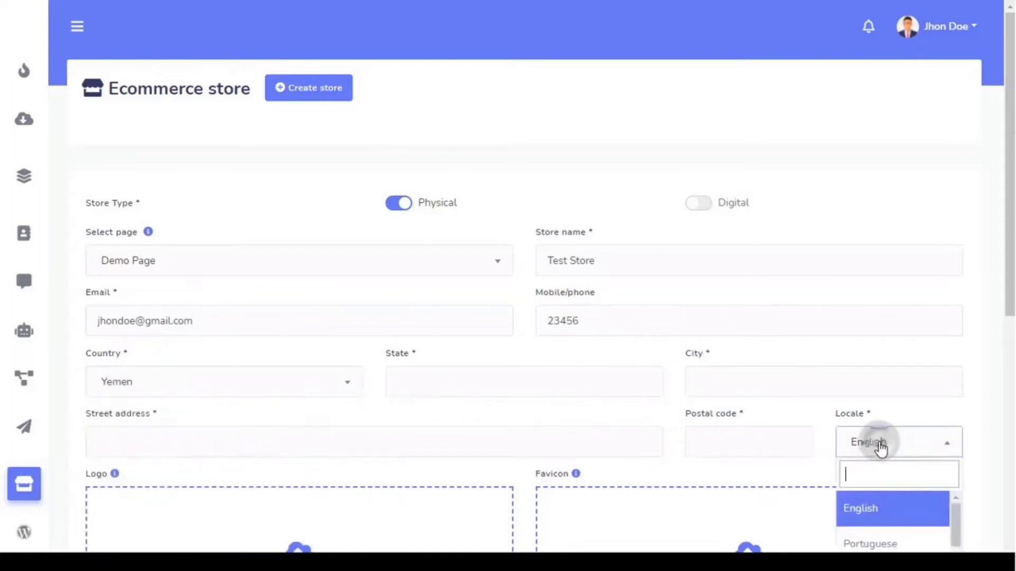
scroll(892, 481, down, 4)
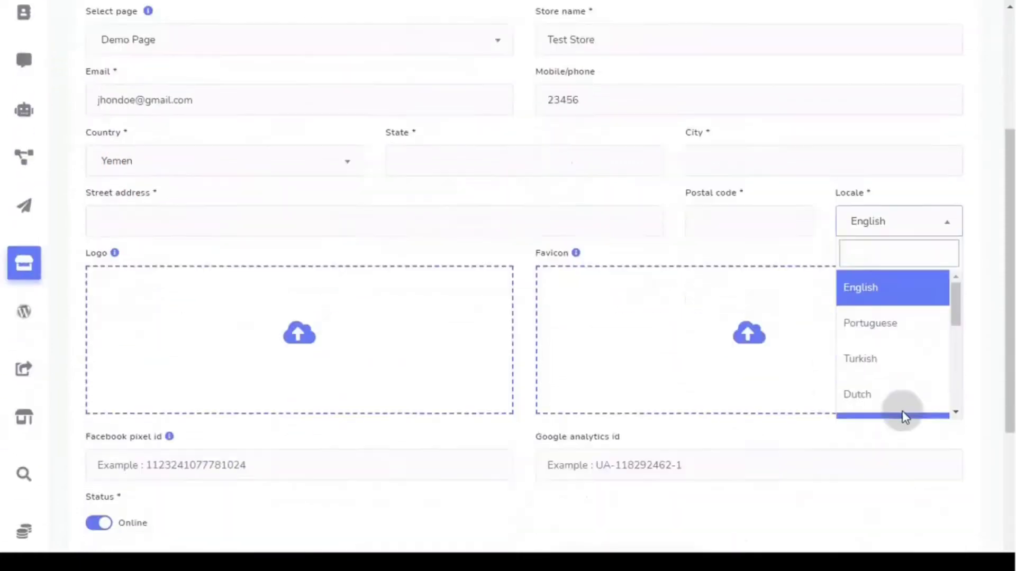
click(886, 294)
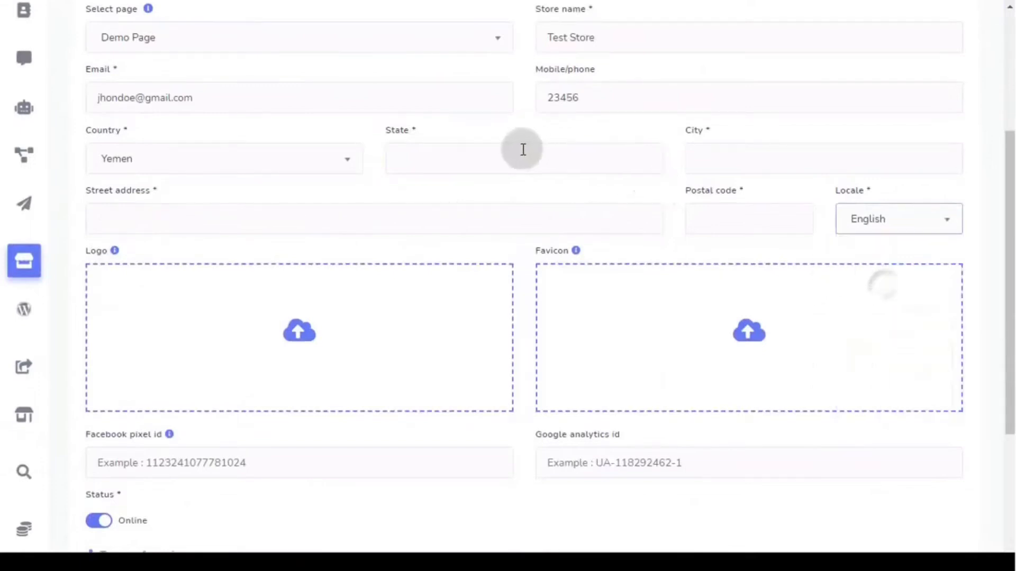
- Fill in state, city, street address and postal code 345, keeping the English locale
click(472, 160)
text(dfgsdfg)
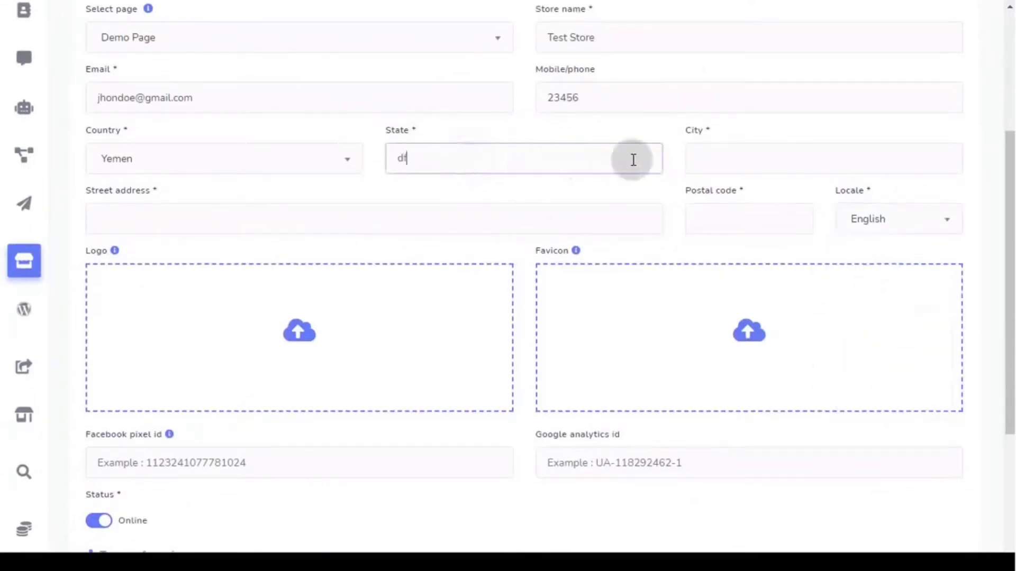
click(696, 151)
text(dfgsd)
click(245, 218)
text(dfgsd)
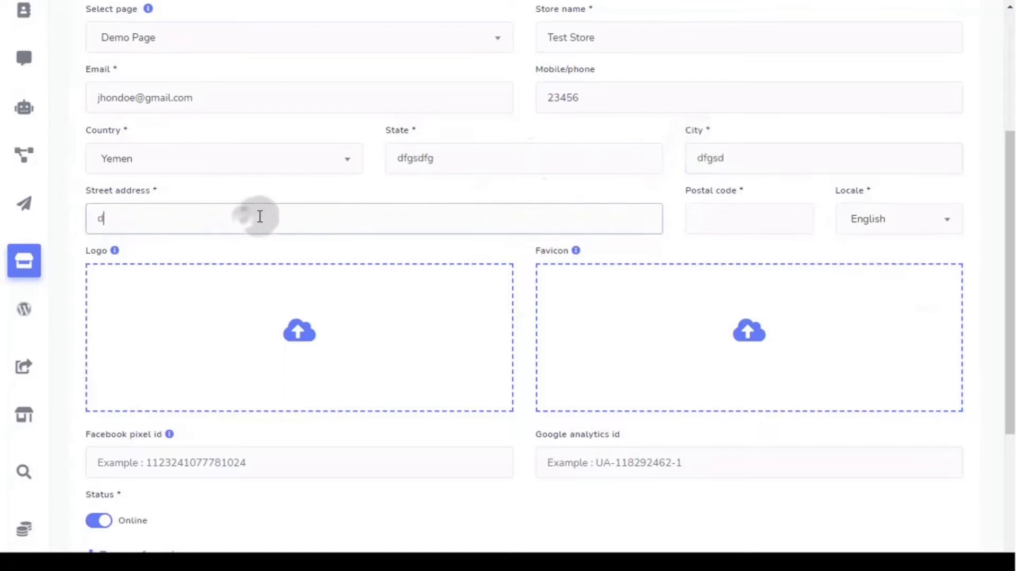
click(705, 213)
text(345)
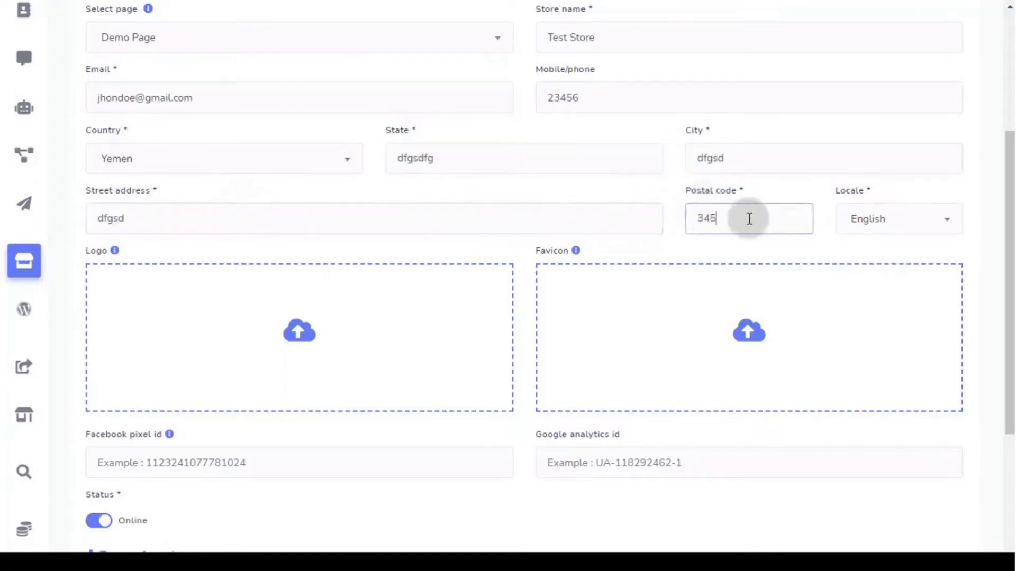
click(868, 220)
click(876, 221)
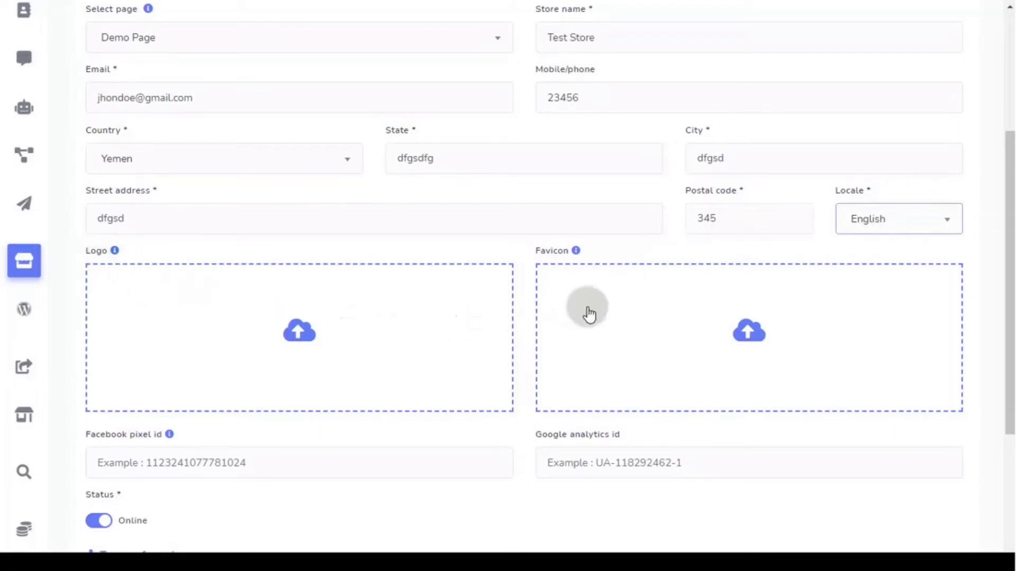
scroll(603, 286, down, 5)
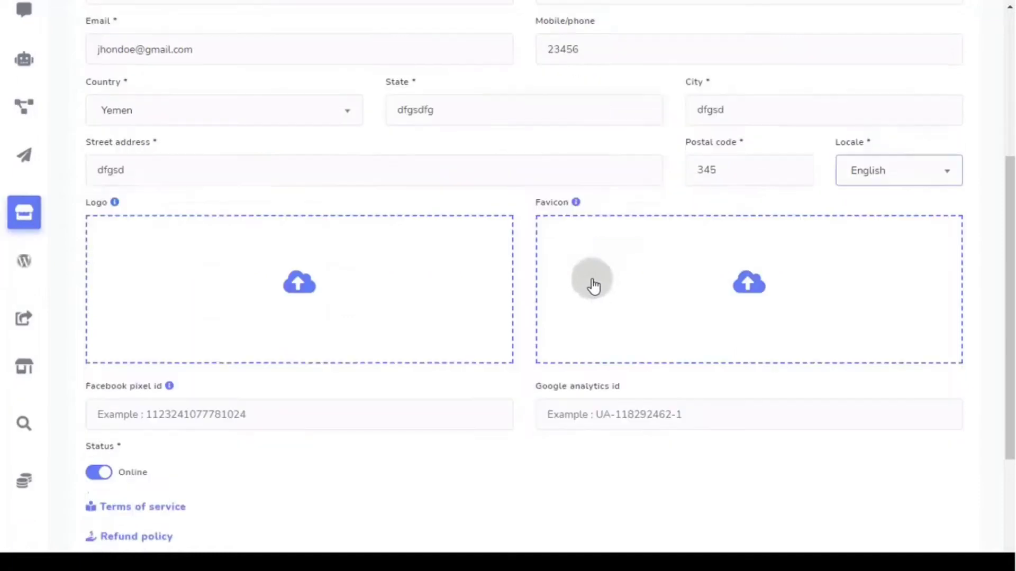
click(236, 228)
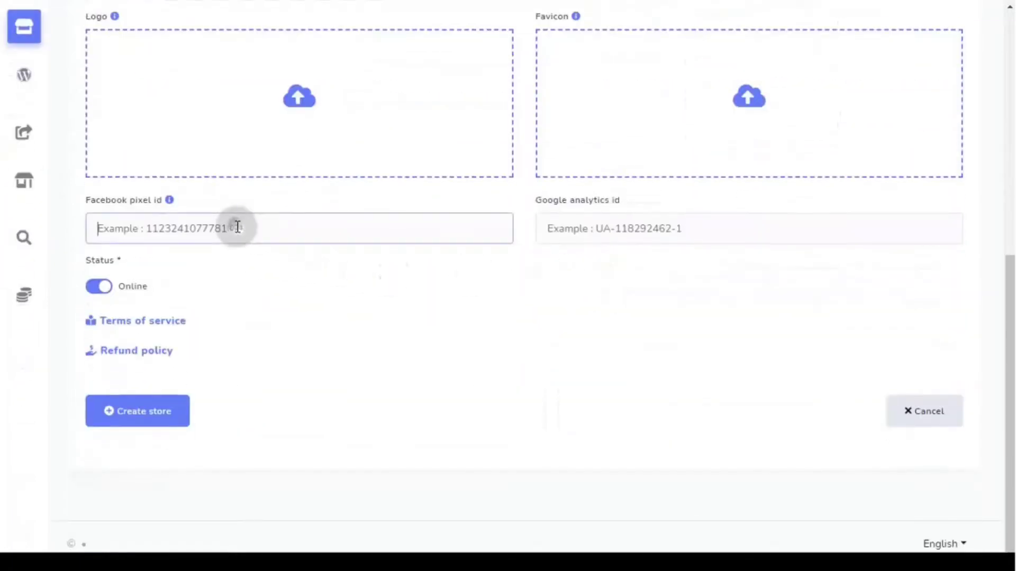
- Expand and collapse the Terms of service and Refund policy editors, leaving them blank
click(604, 231)
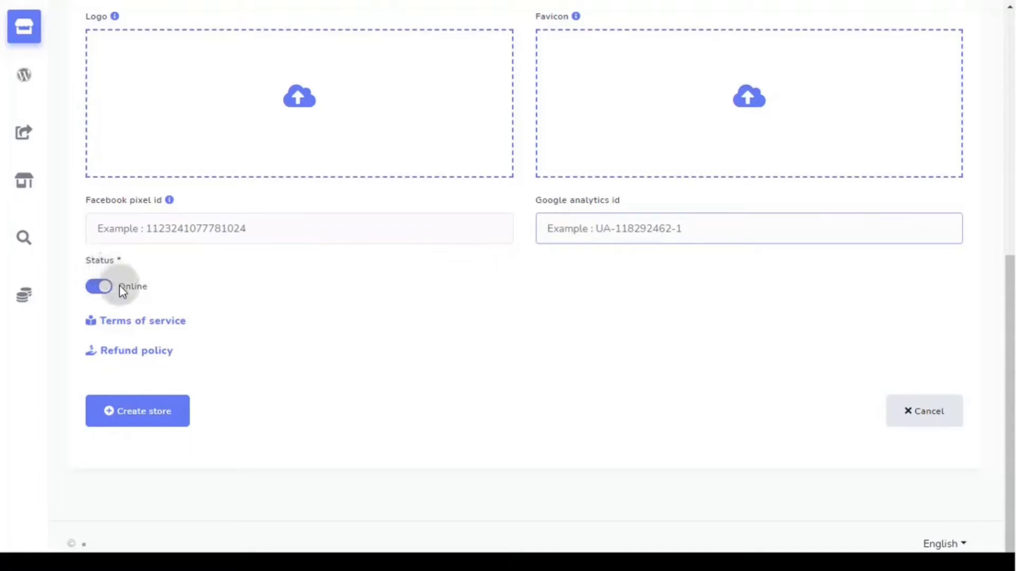
click(142, 321)
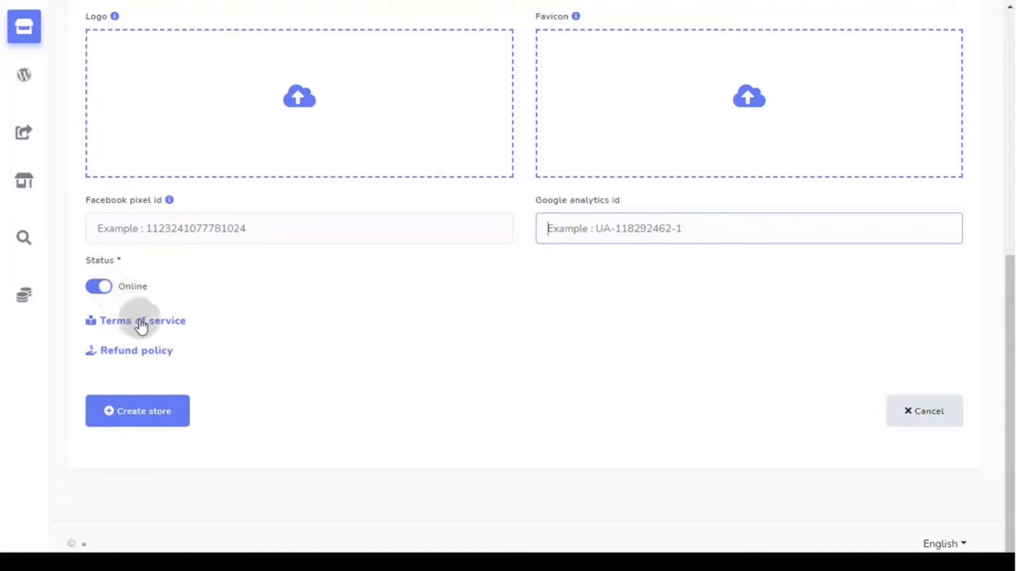
scroll(159, 356, down, 3)
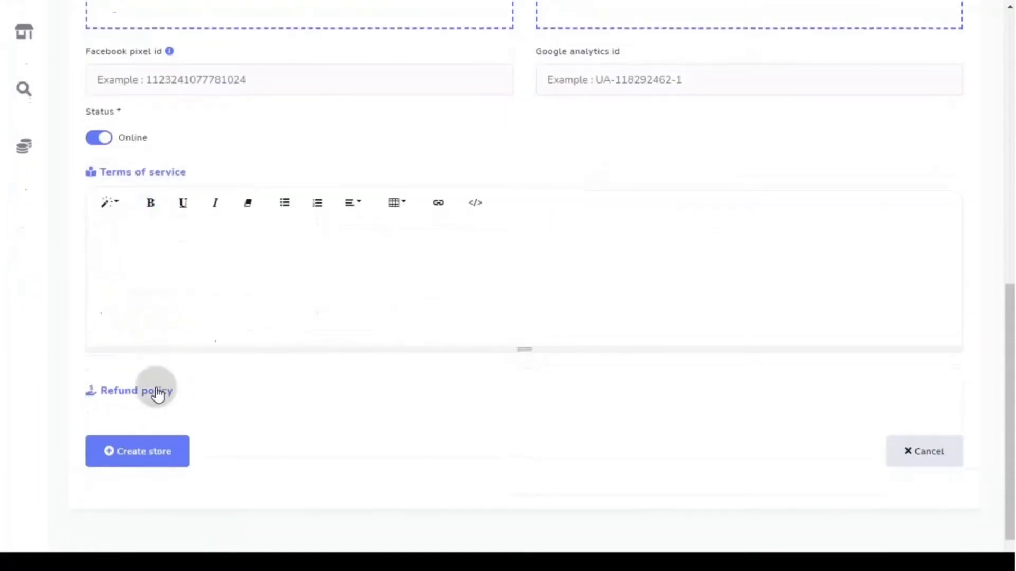
click(154, 392)
scroll(182, 356, down, 2)
click(155, 282)
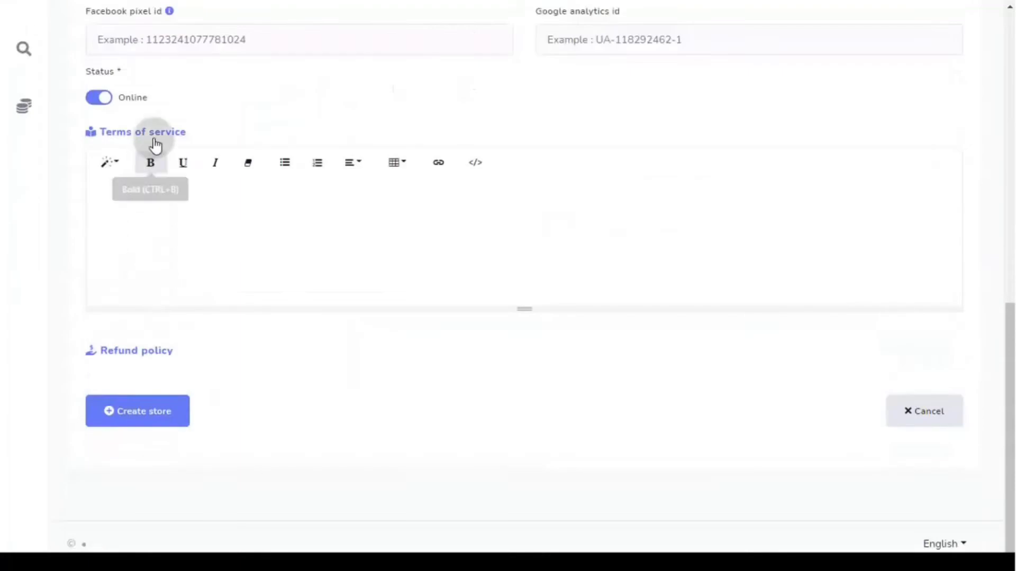
click(154, 135)
- Create Test Store and dismiss the 'Store created' confirmation
scroll(251, 326, up, 2)
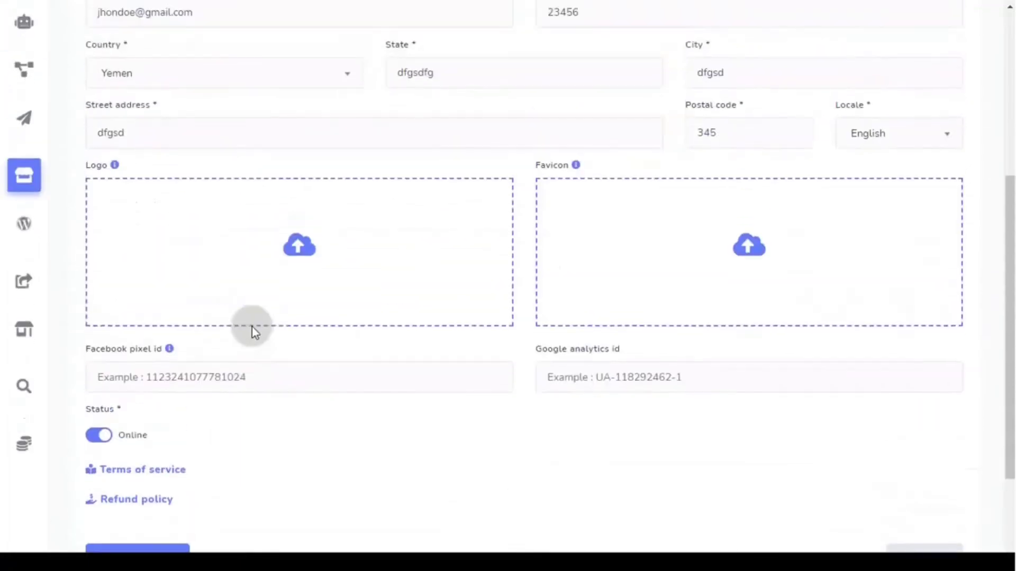
scroll(253, 333, down, 1)
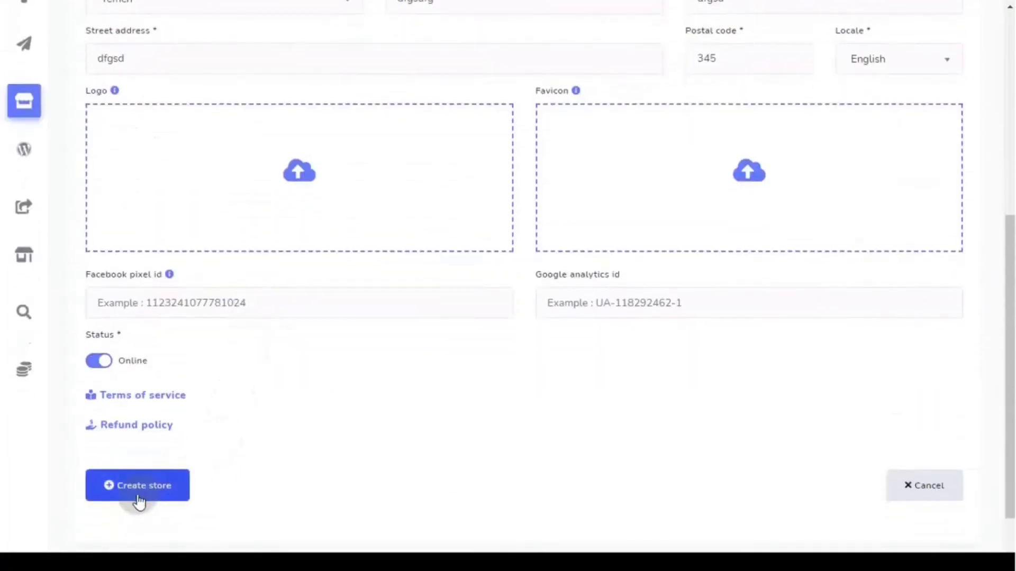
click(139, 500)
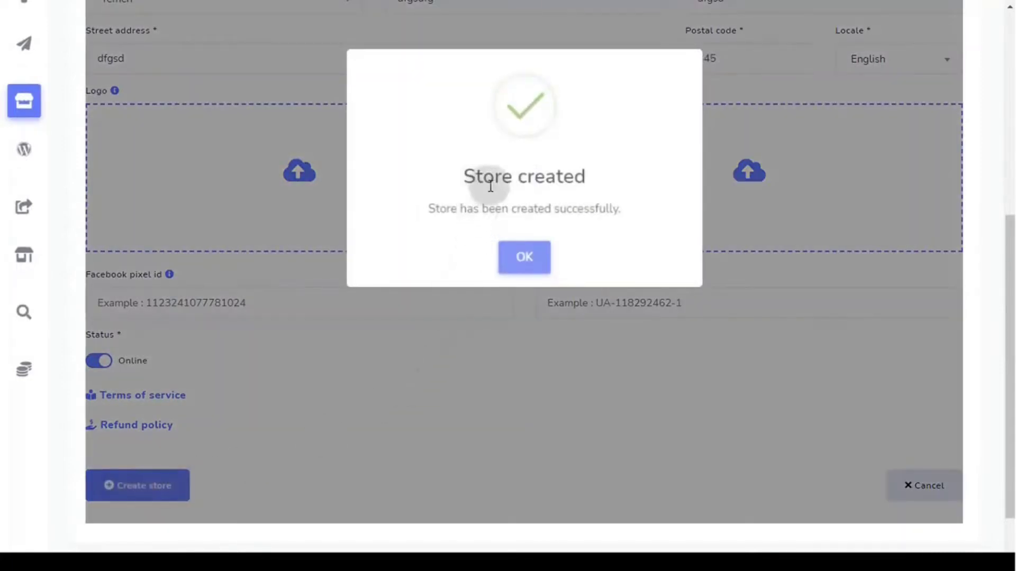
click(524, 257)
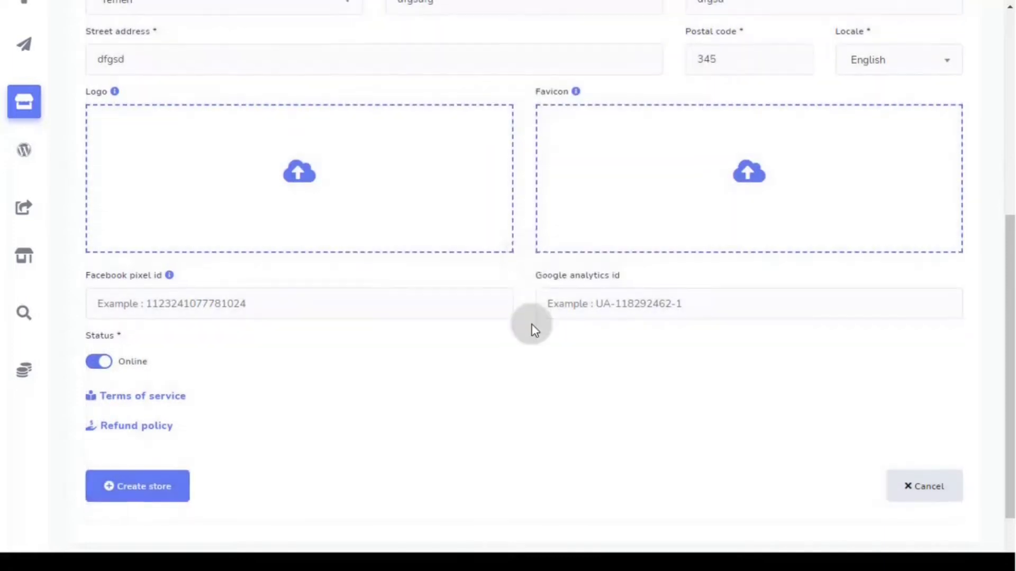
- Review the Test Store dashboard and go to its Checkout settings
scroll(531, 328, up, 7)
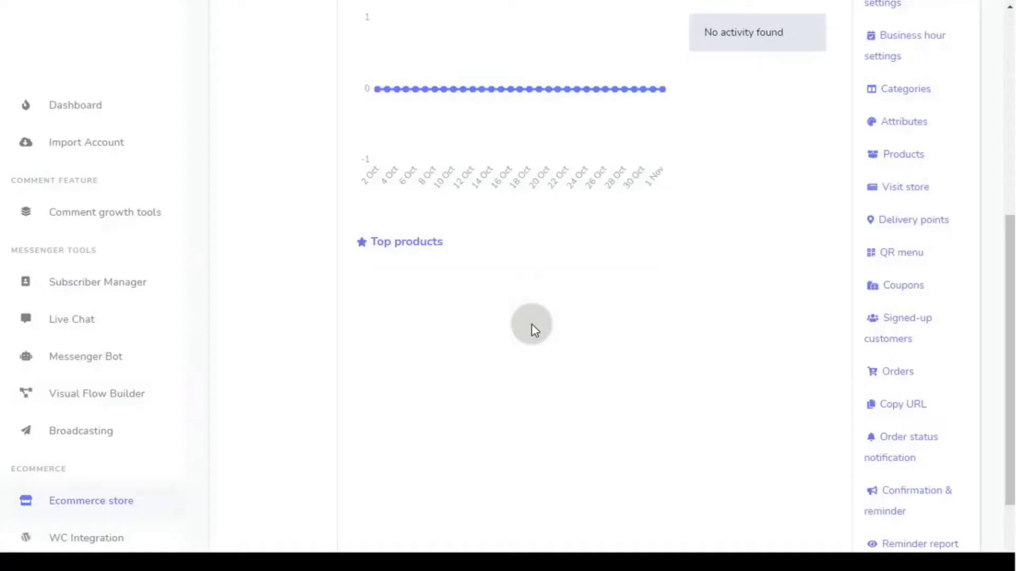
scroll(531, 326, up, 7)
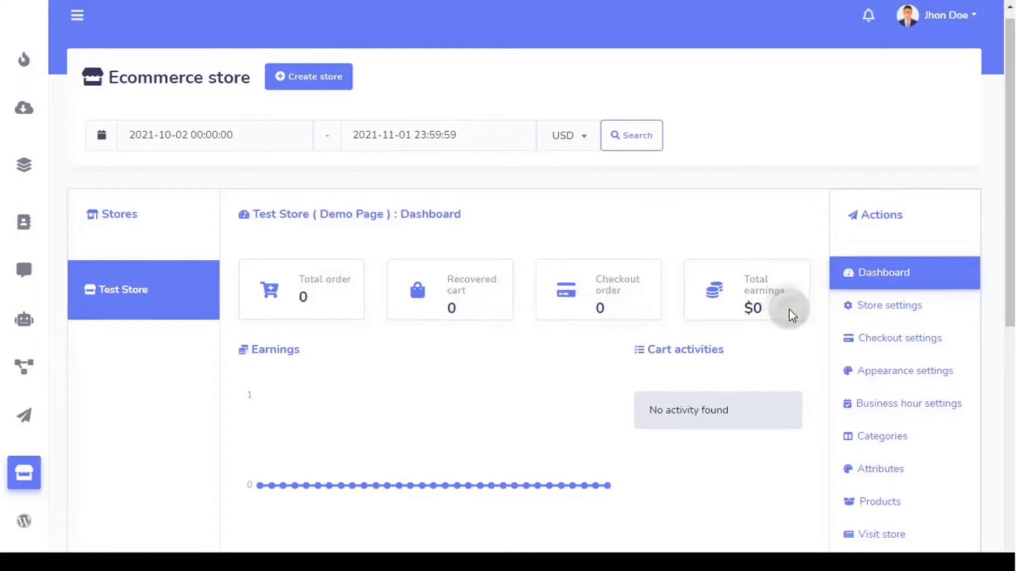
scroll(693, 367, down, 8)
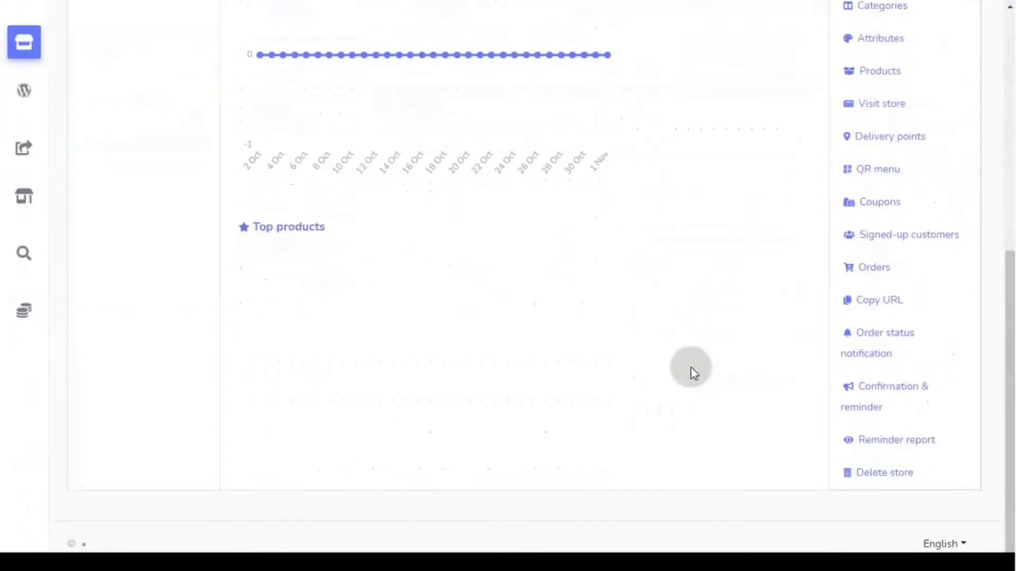
scroll(691, 367, up, 8)
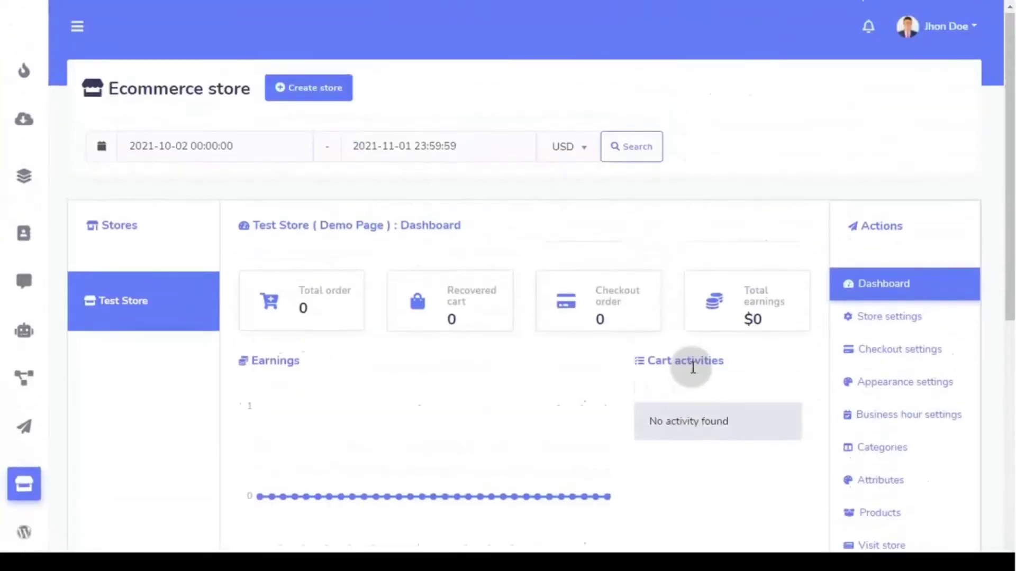
click(928, 355)
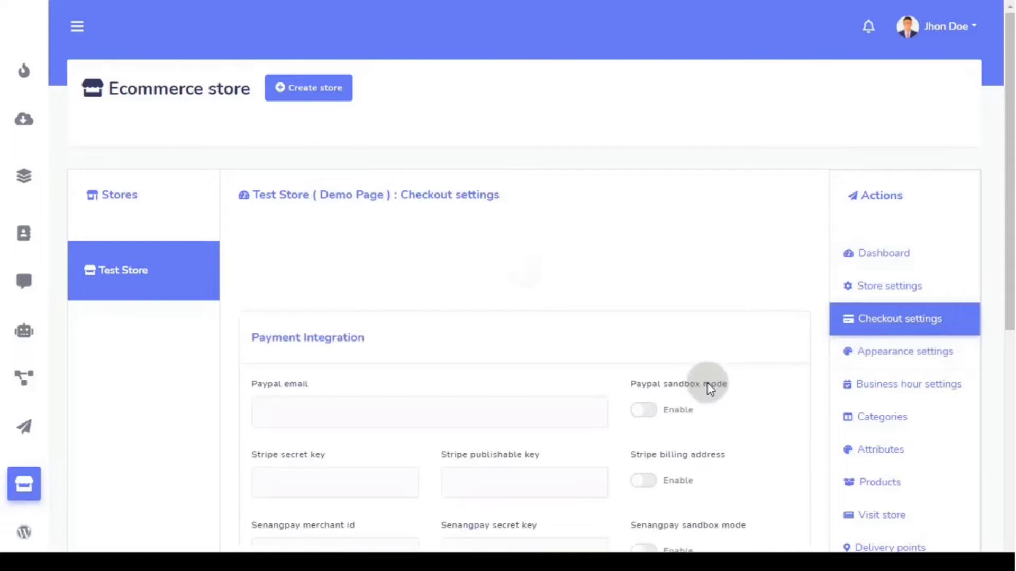
- Open the manual payment instructions editor in the checkout settings
scroll(408, 336, down, 4)
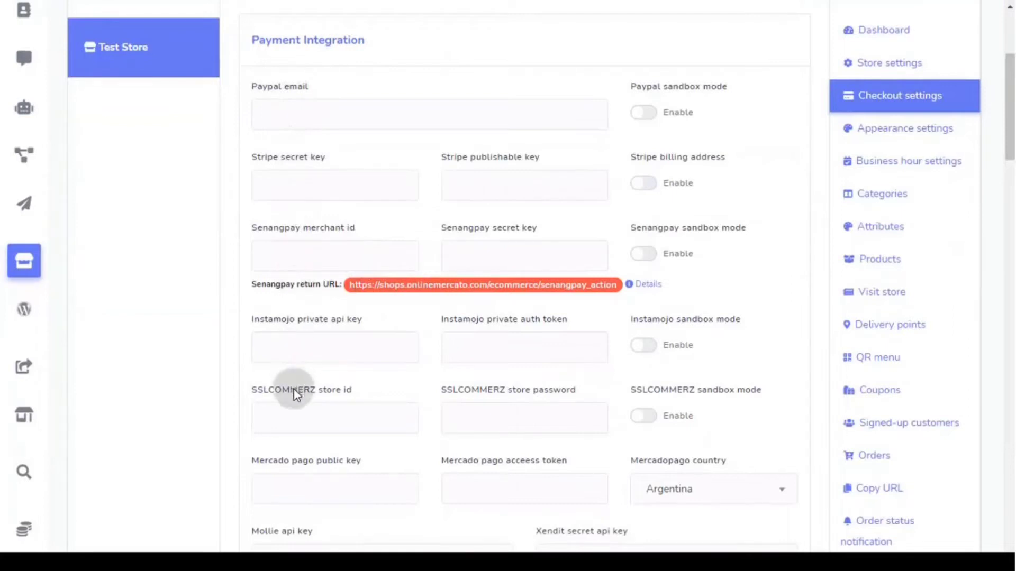
scroll(305, 532, down, 4)
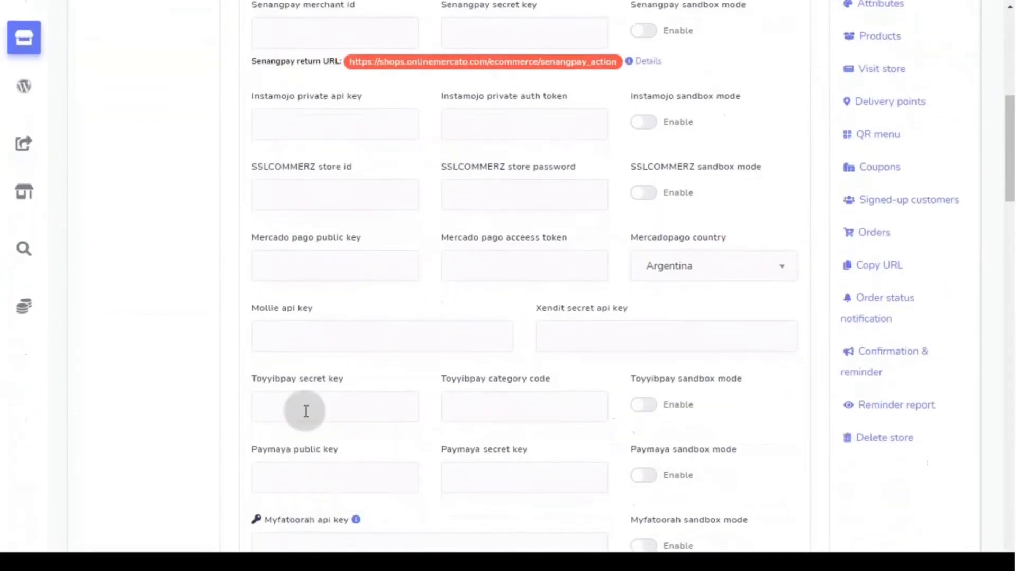
scroll(322, 510, down, 1)
scroll(322, 511, down, 4)
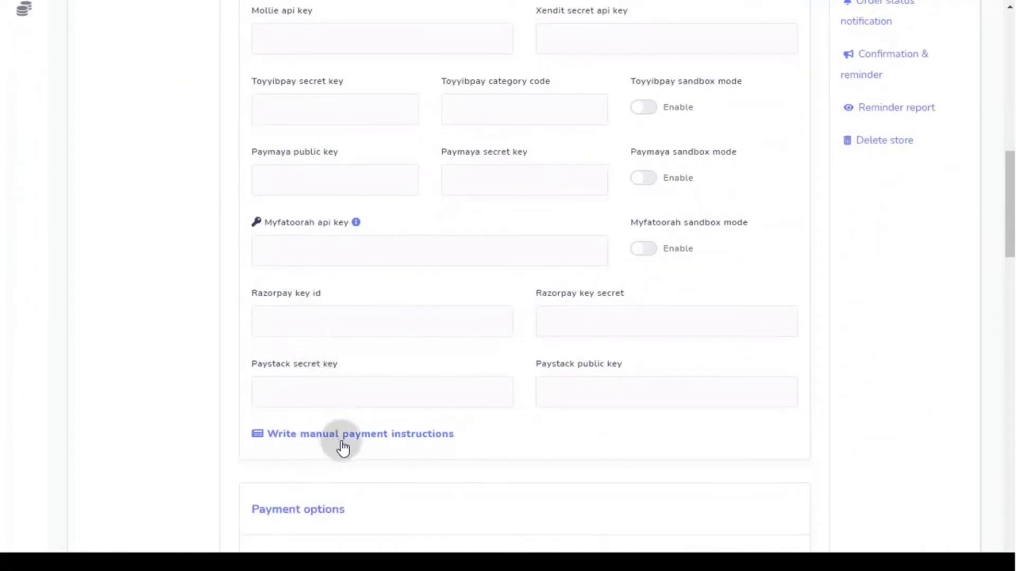
scroll(345, 446, down, 3)
scroll(340, 444, up, 5)
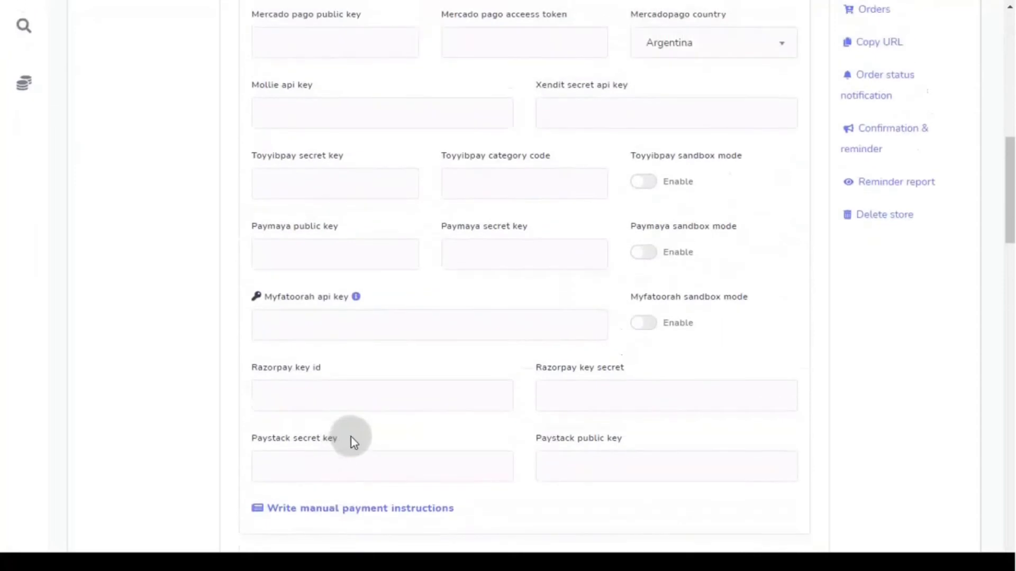
scroll(450, 447, down, 1)
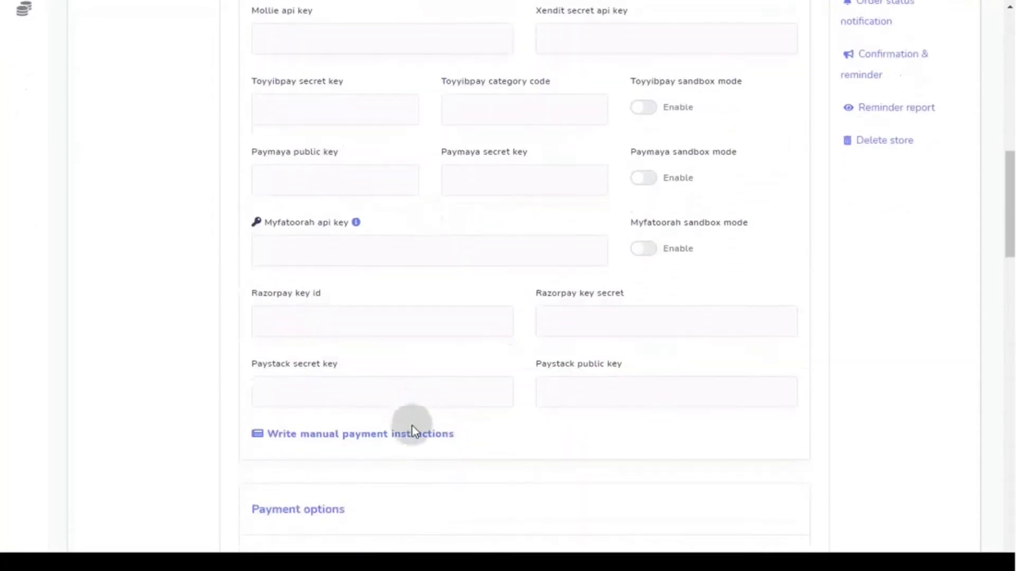
click(409, 435)
scroll(391, 429, down, 4)
click(352, 340)
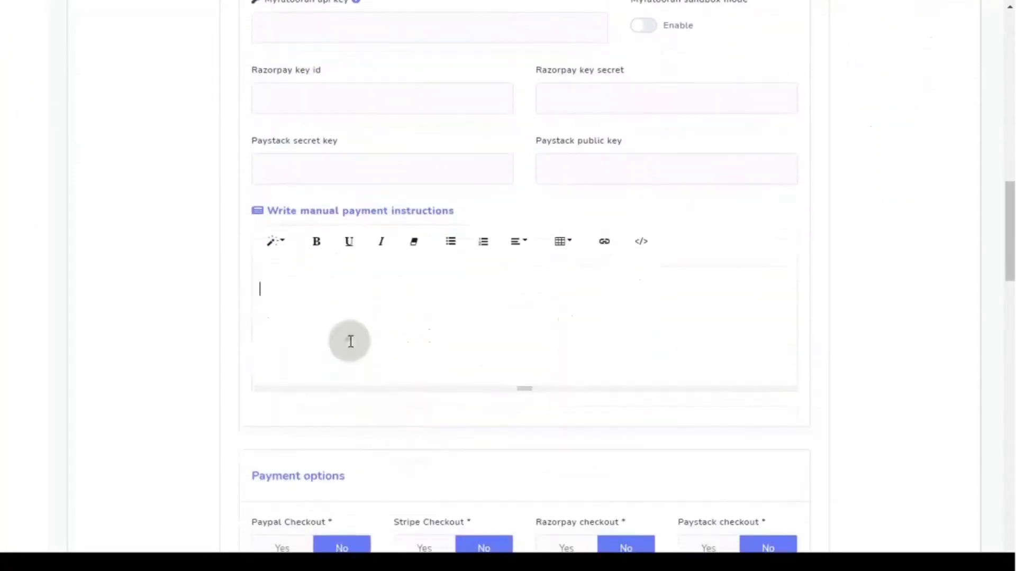
scroll(474, 402, down, 5)
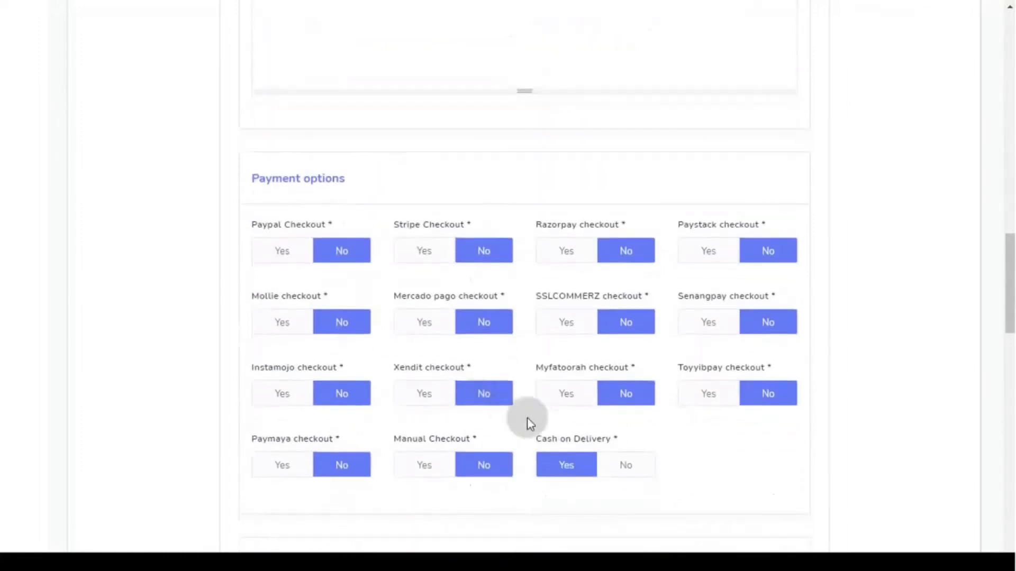
- Keep Cash on Delivery enabled and adjust the PayPal sandbox and Stripe billing address toggles
click(565, 455)
scroll(570, 442, up, 10)
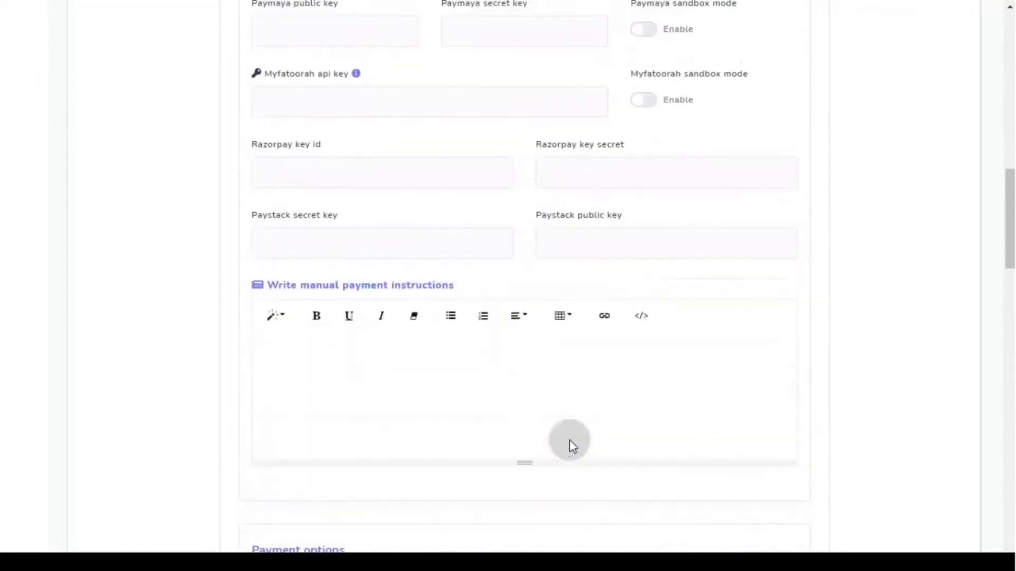
scroll(569, 440, up, 7)
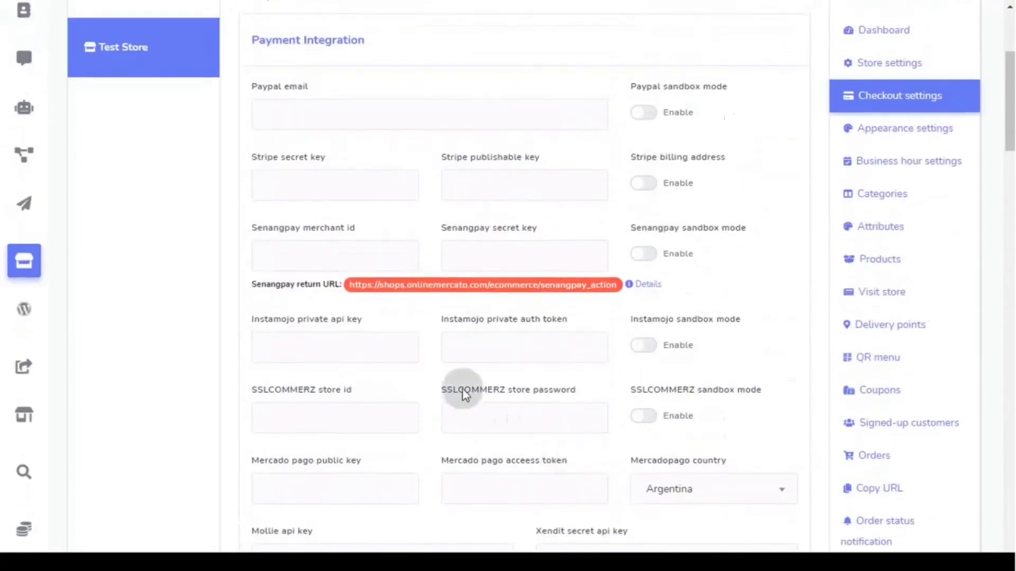
click(652, 109)
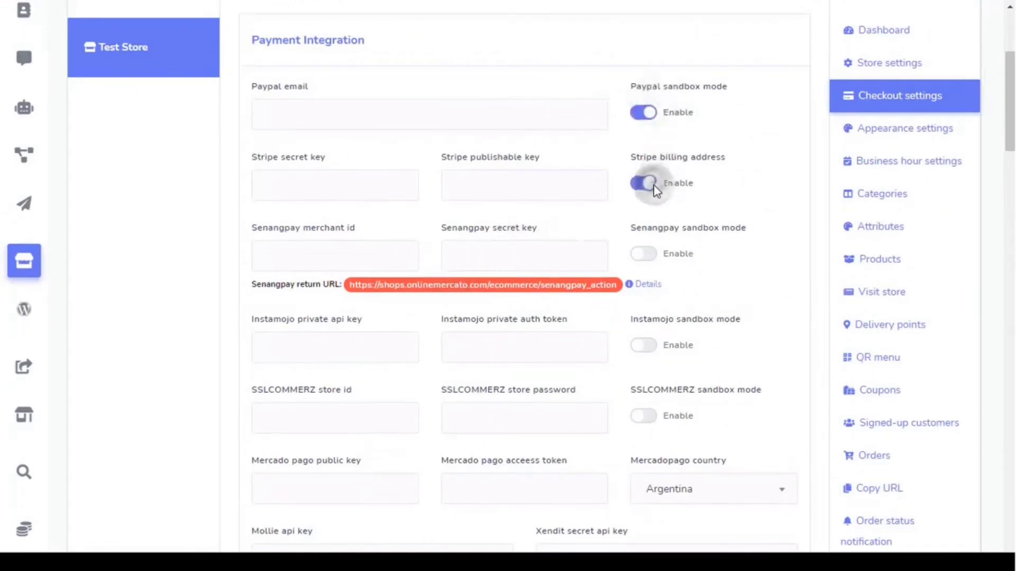
click(654, 186)
click(647, 117)
scroll(476, 243, down, 8)
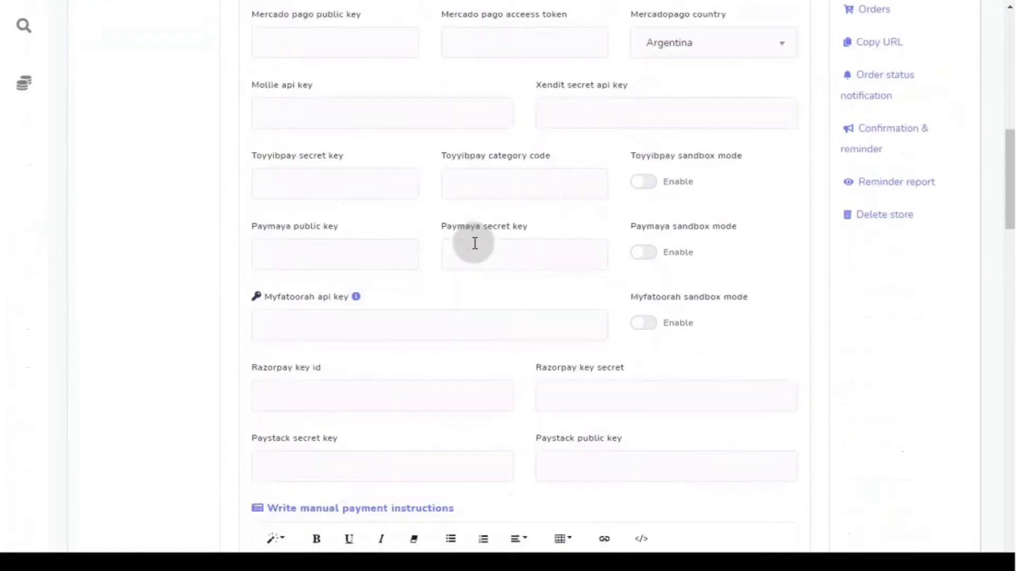
scroll(476, 244, down, 12)
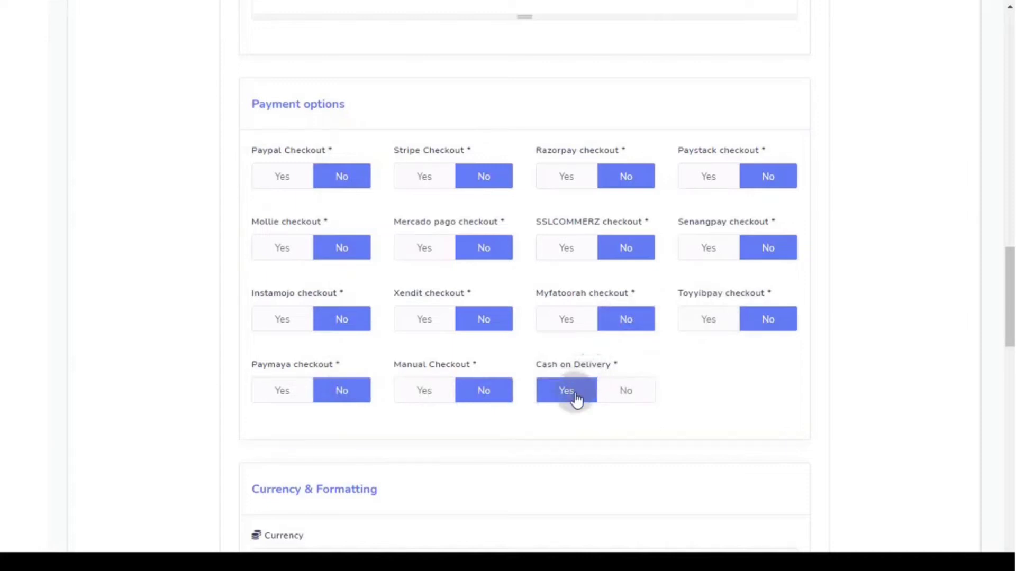
- In Tax & Delivery Charge, raise both Delivery charge ($) and Tax % to 0.02
scroll(227, 336, down, 5)
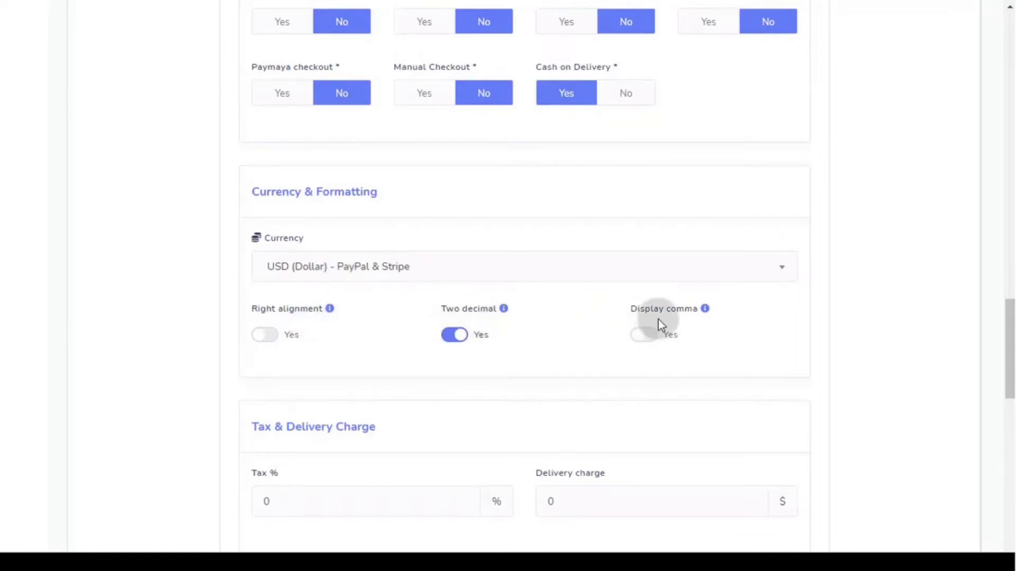
mouse_move(704, 312)
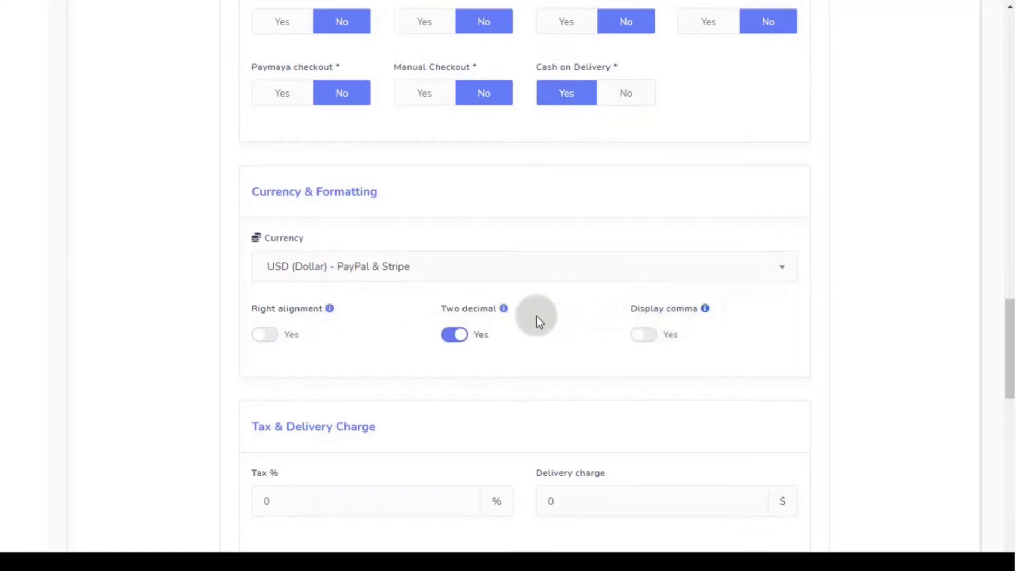
mouse_move(505, 312)
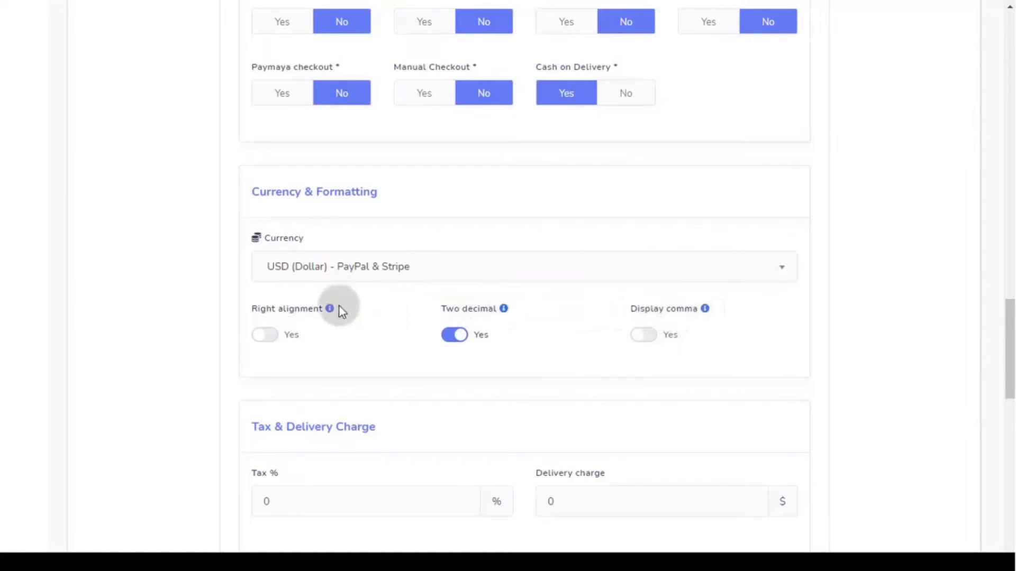
mouse_move(331, 312)
scroll(388, 312, down, 5)
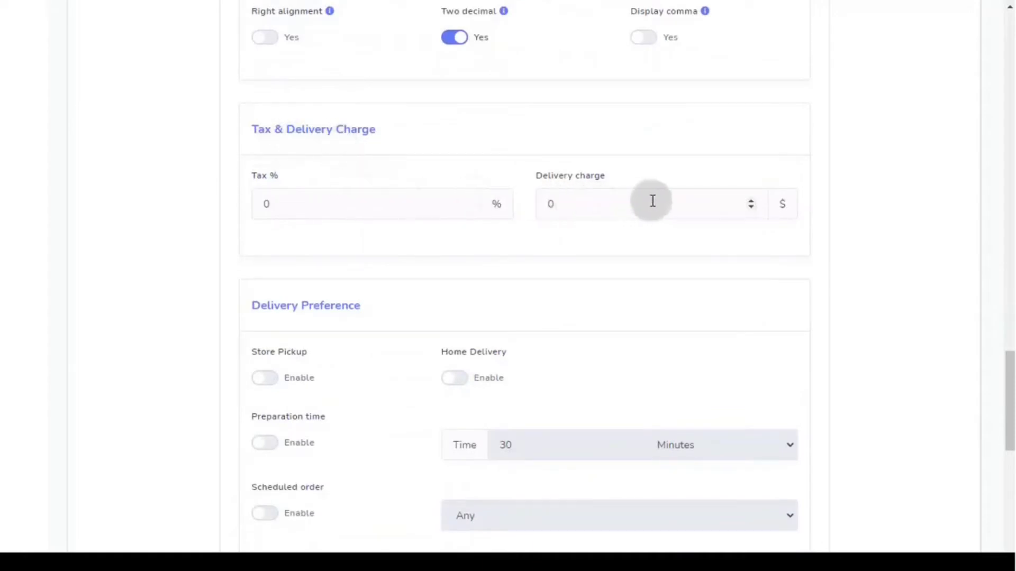
double_click(751, 201)
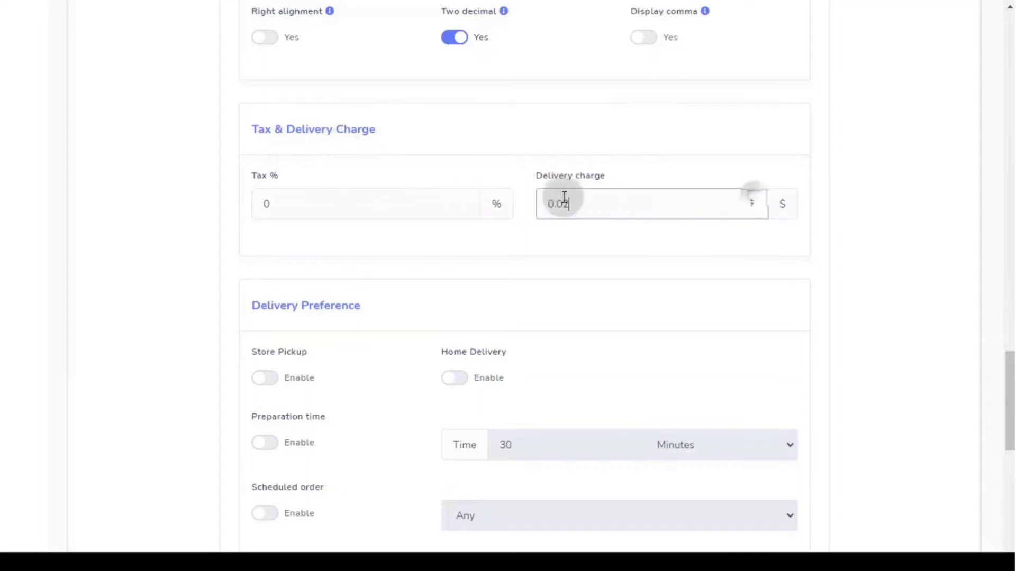
double_click(463, 200)
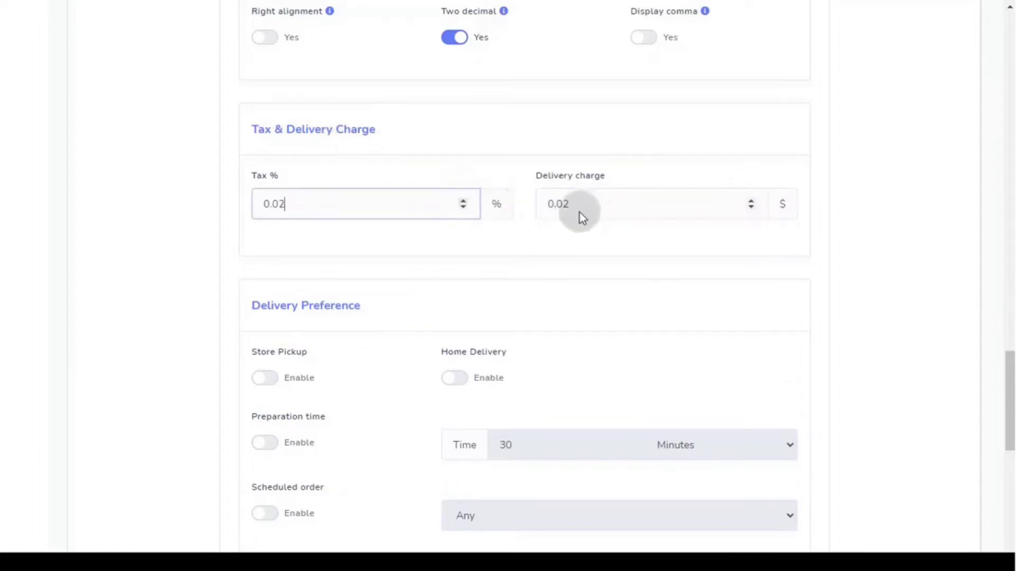
scroll(579, 212, down, 5)
scroll(370, 137, up, 1)
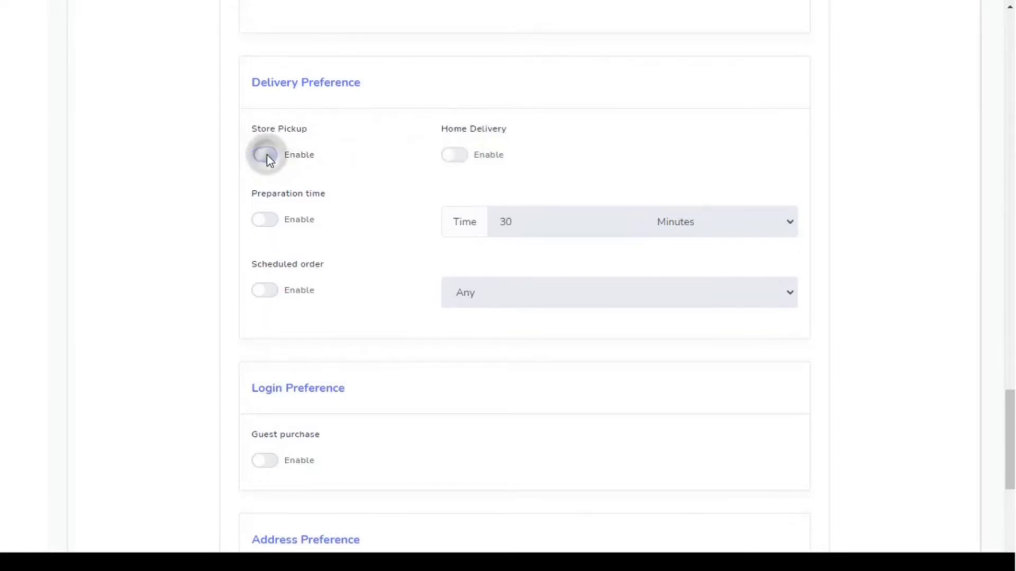
- Enable store pickup, home delivery and a preparation time measured in minutes
click(464, 157)
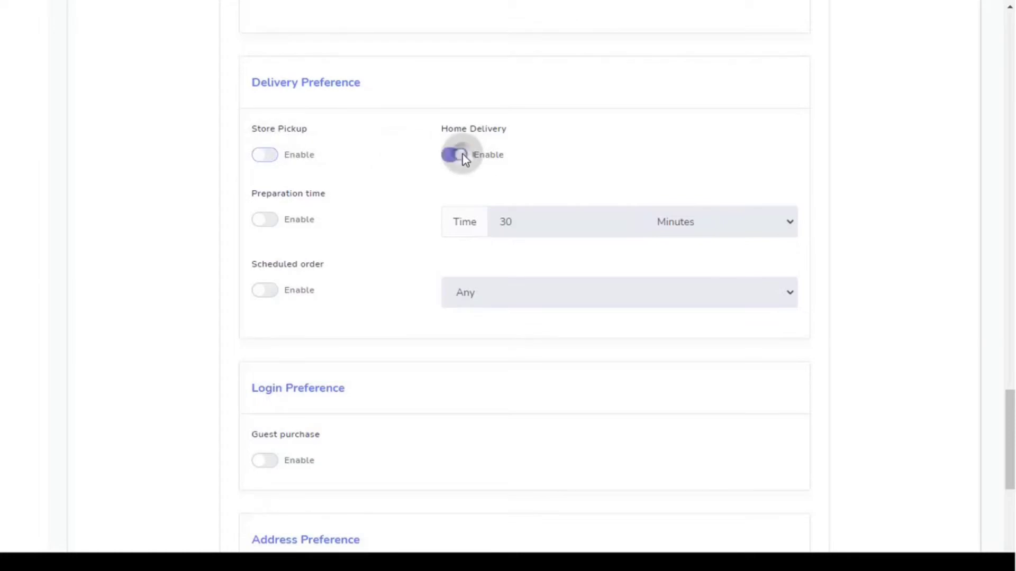
click(464, 157)
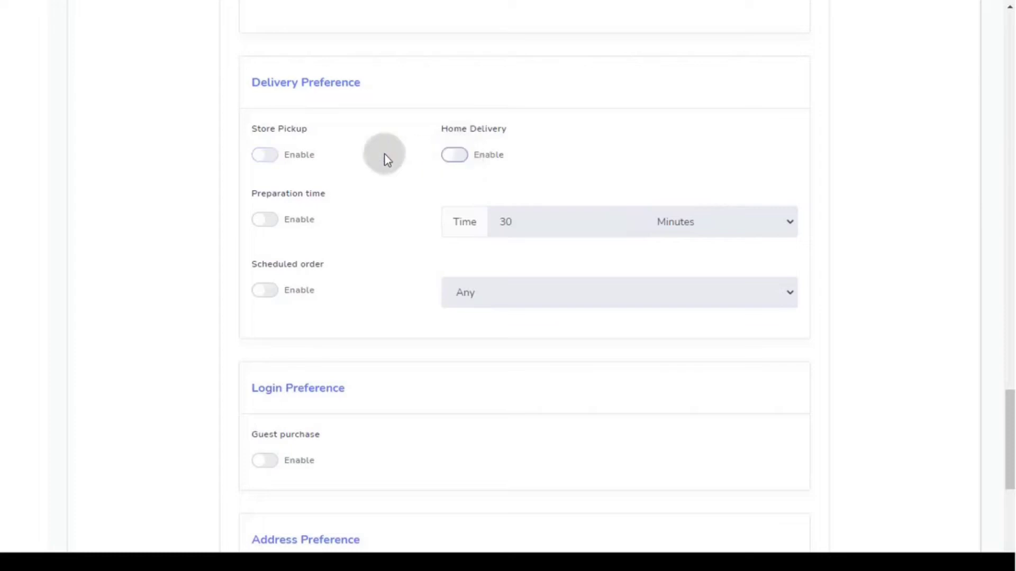
click(271, 157)
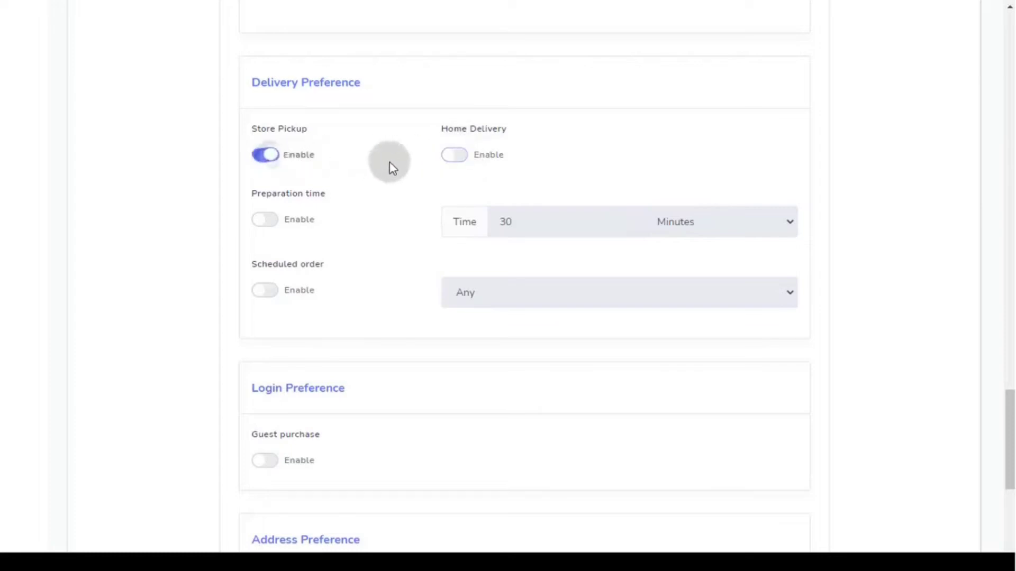
click(454, 160)
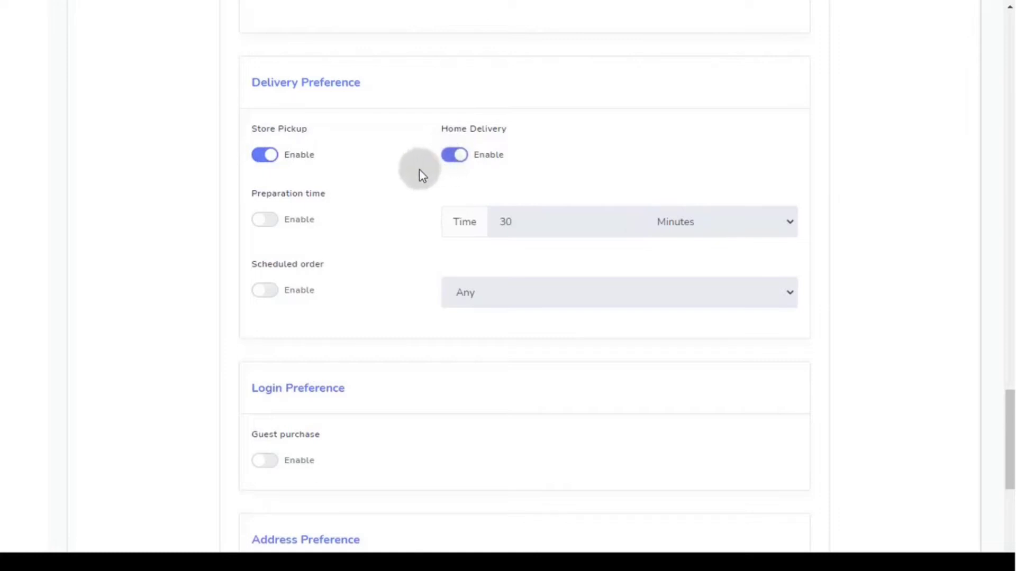
scroll(420, 171, down, 1)
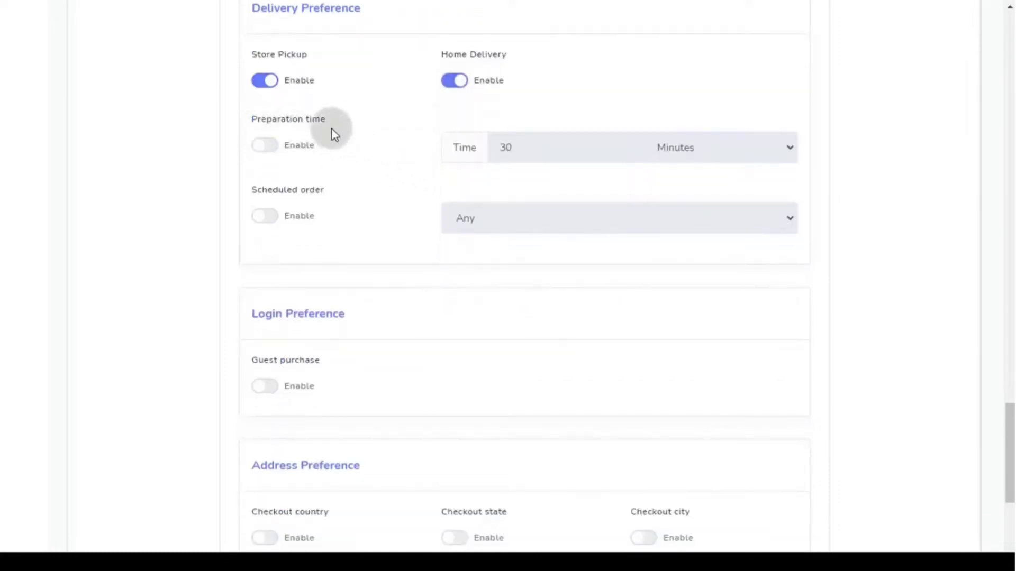
click(270, 146)
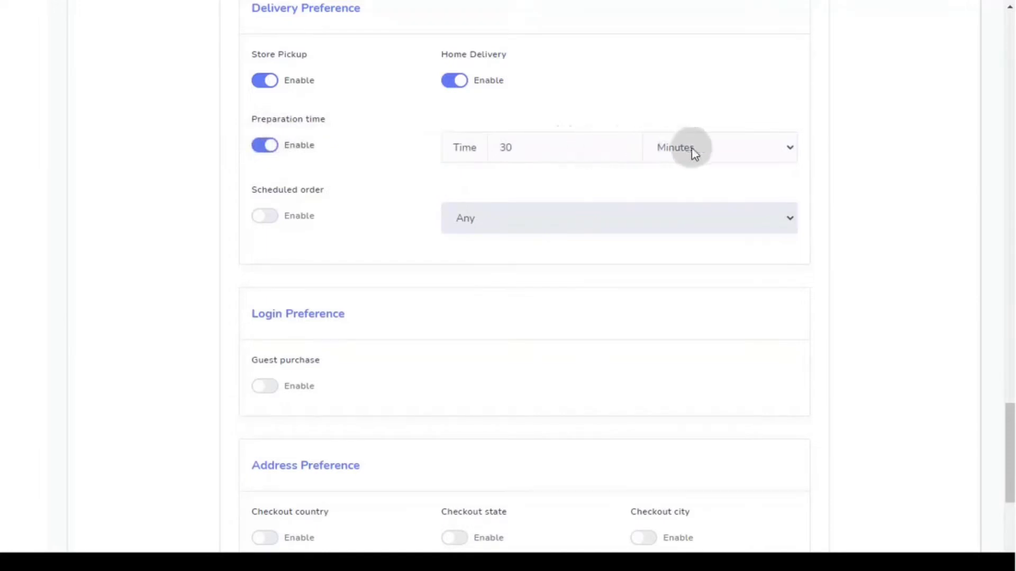
click(758, 153)
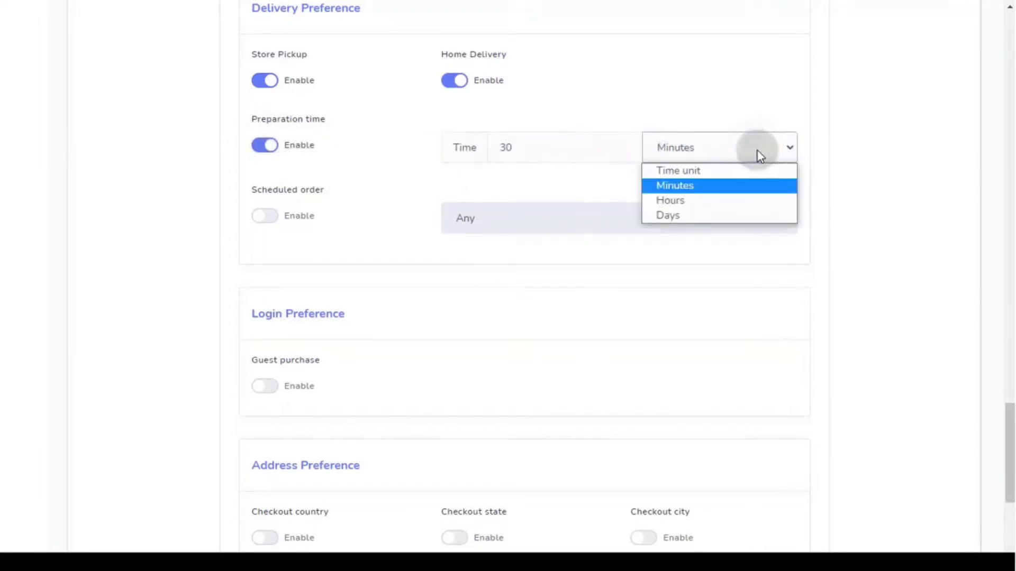
click(758, 151)
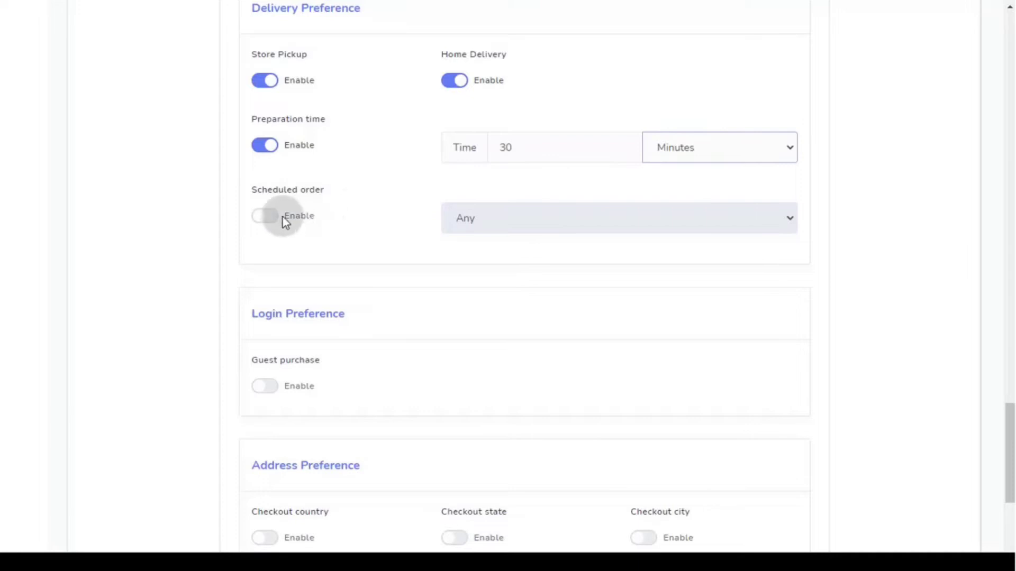
- Turn on scheduled orders limited to 'Today & tomorrow'
click(264, 216)
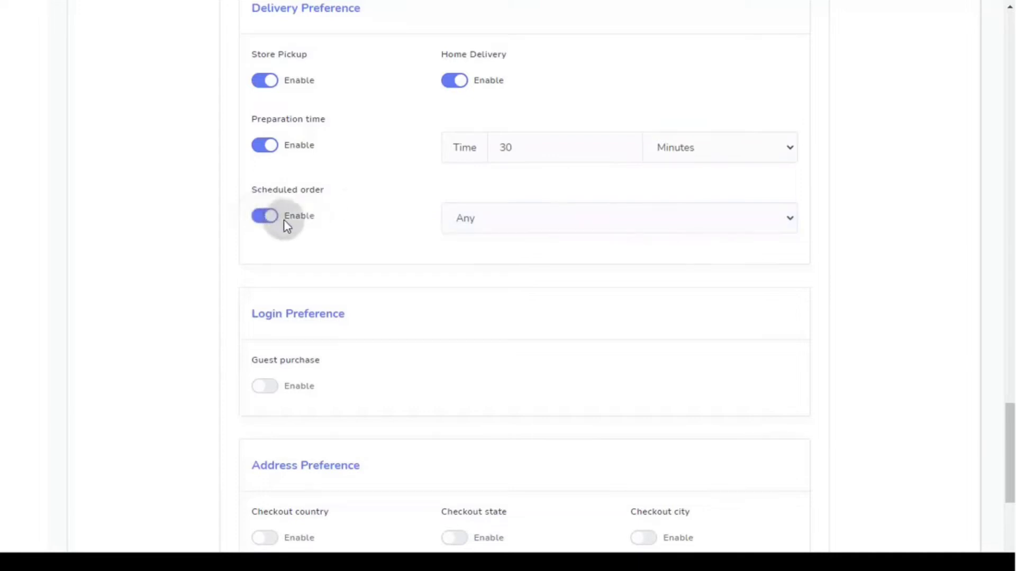
click(560, 220)
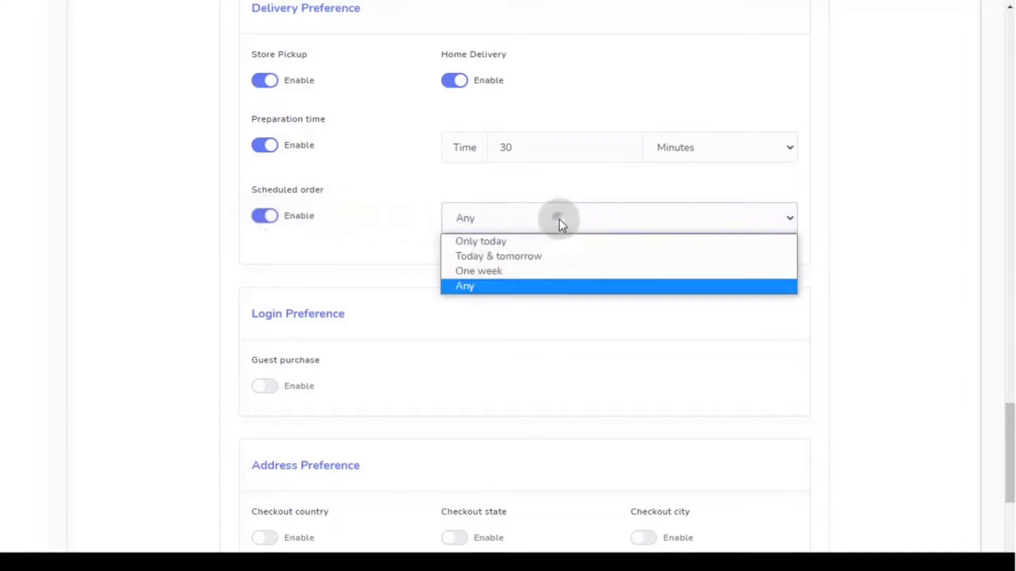
click(544, 258)
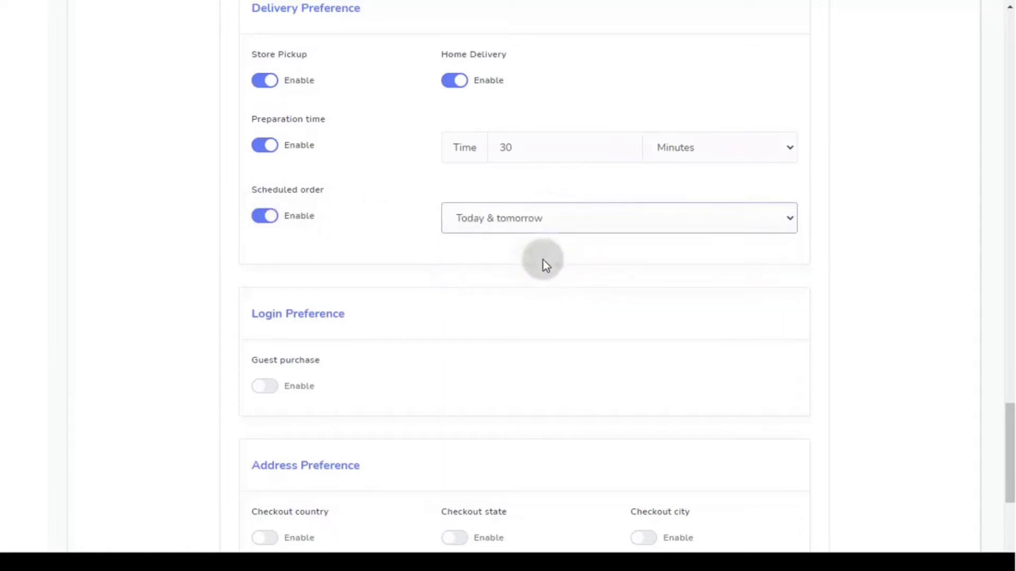
scroll(542, 259, down, 4)
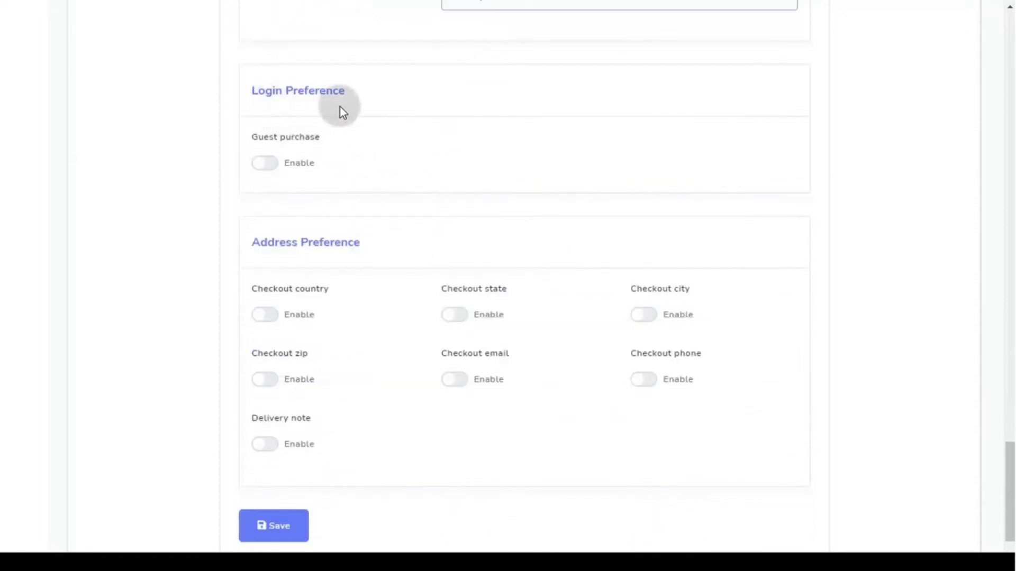
- Enable guest purchase, the checkout phone field and the delivery note option
click(266, 163)
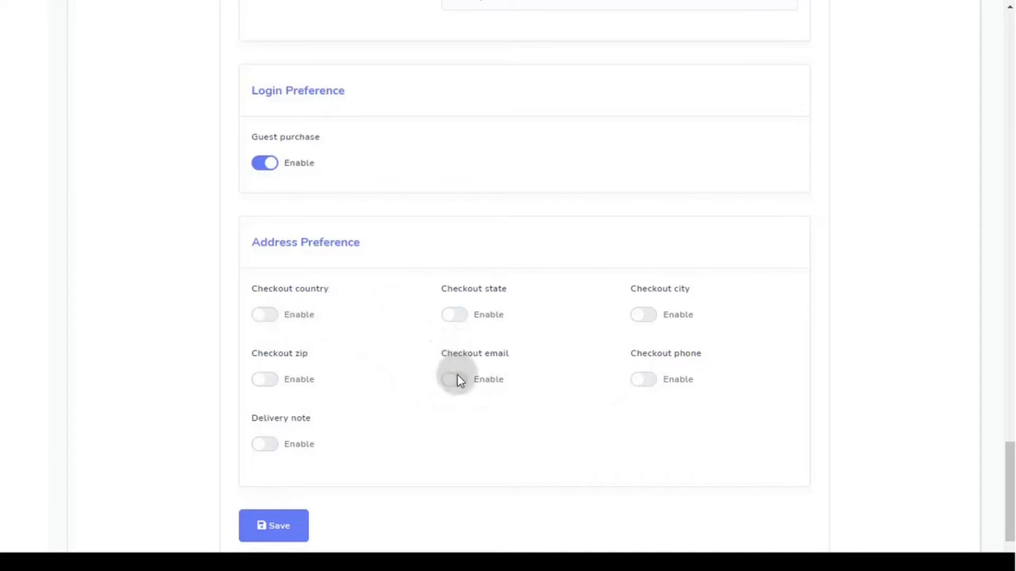
click(645, 380)
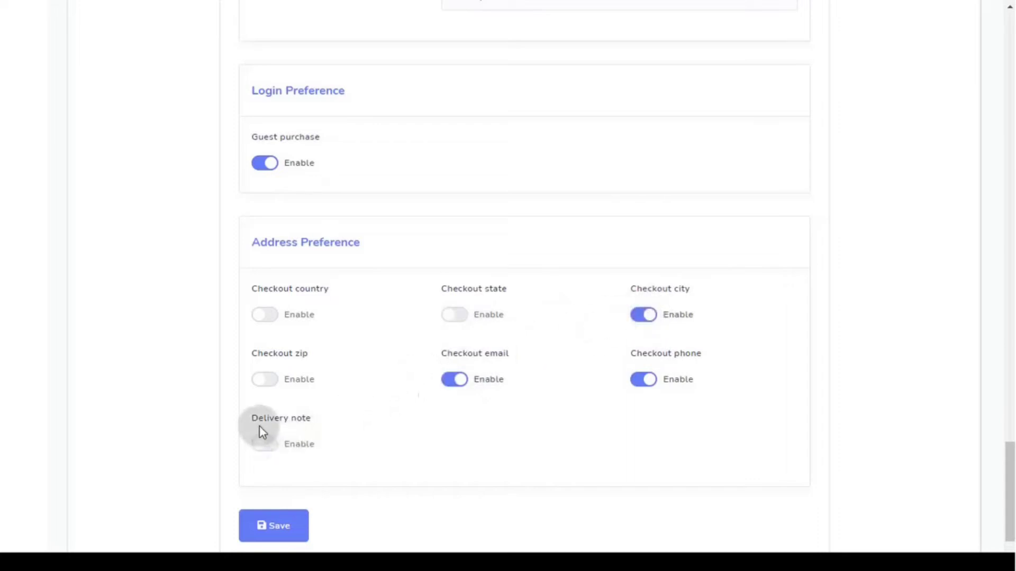
click(267, 445)
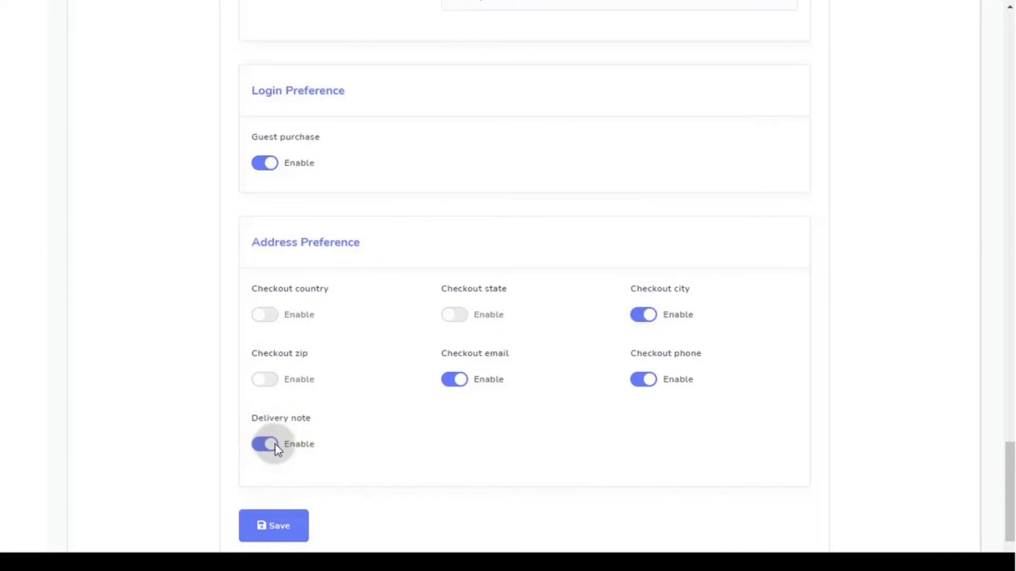
- Save Test Store's checkout settings and go to its Appearance settings
click(275, 540)
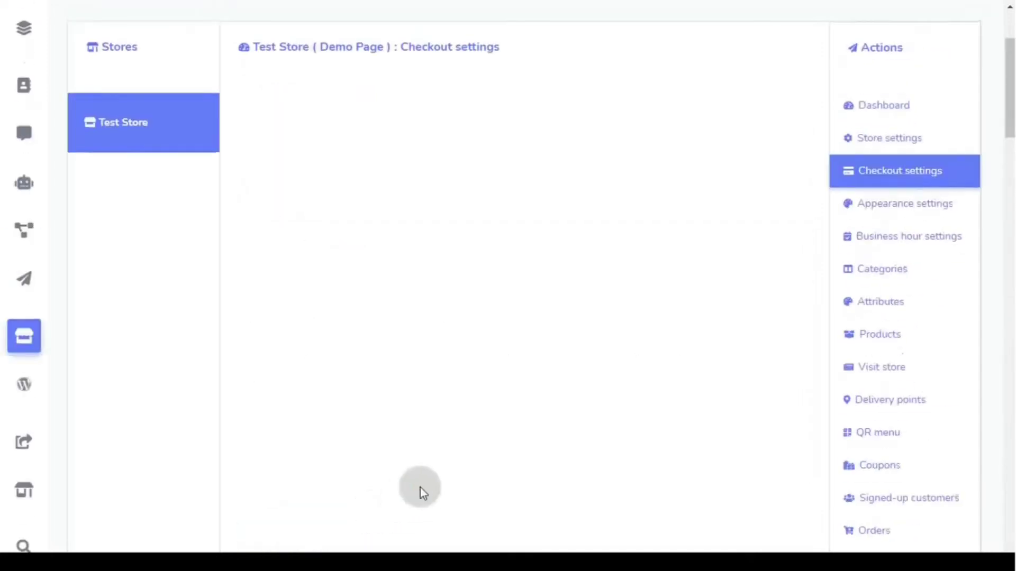
scroll(420, 488, up, 3)
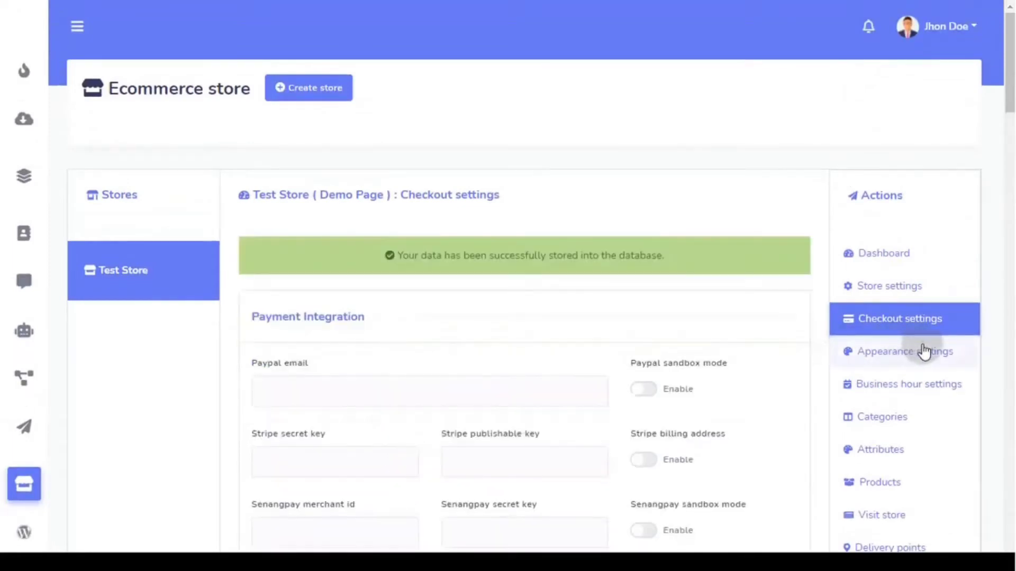
click(924, 351)
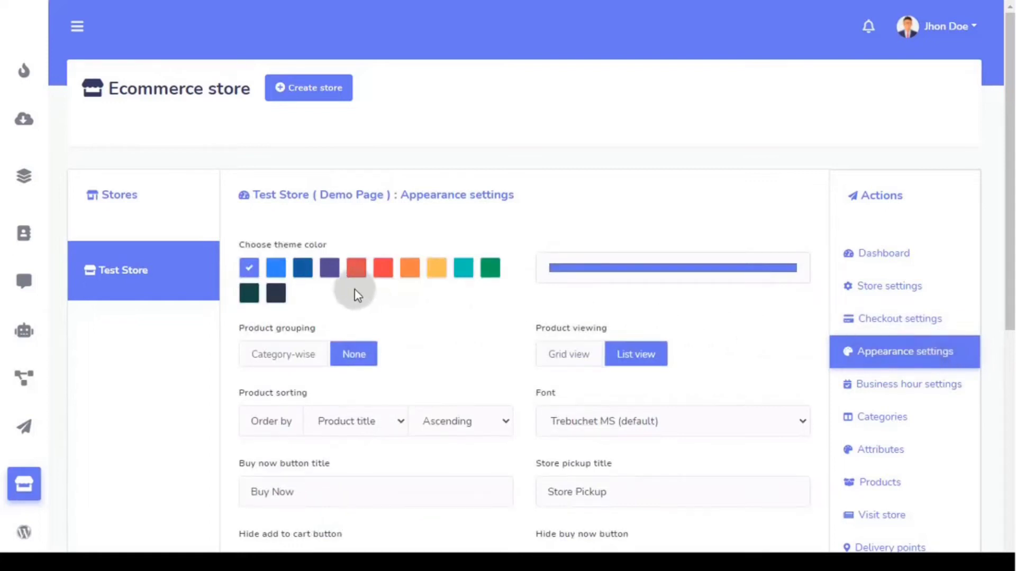
- After trying blue and purple swatches, pick a custom light teal theme colour (122, 181, 189)
scroll(423, 299, down, 1)
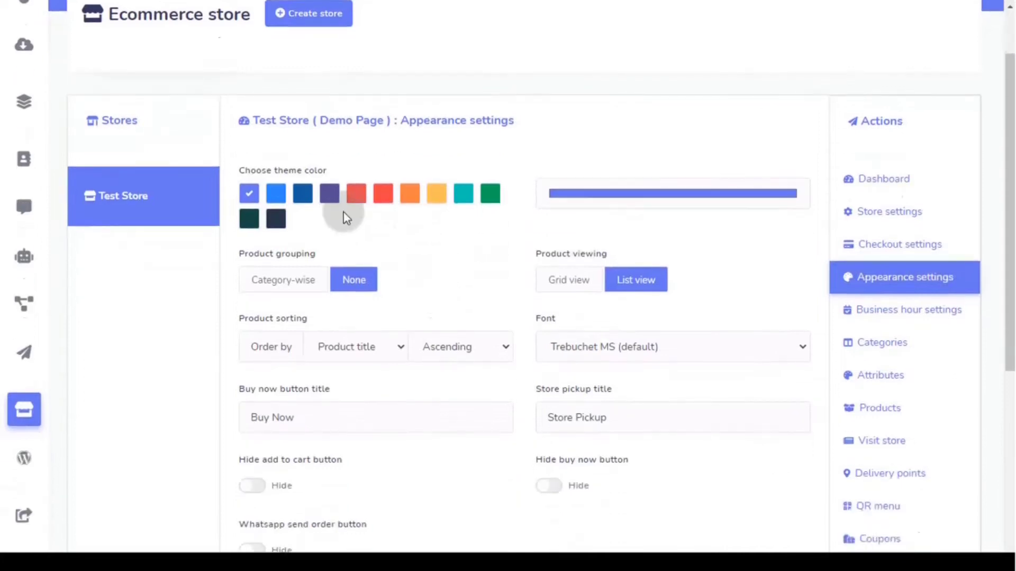
click(276, 200)
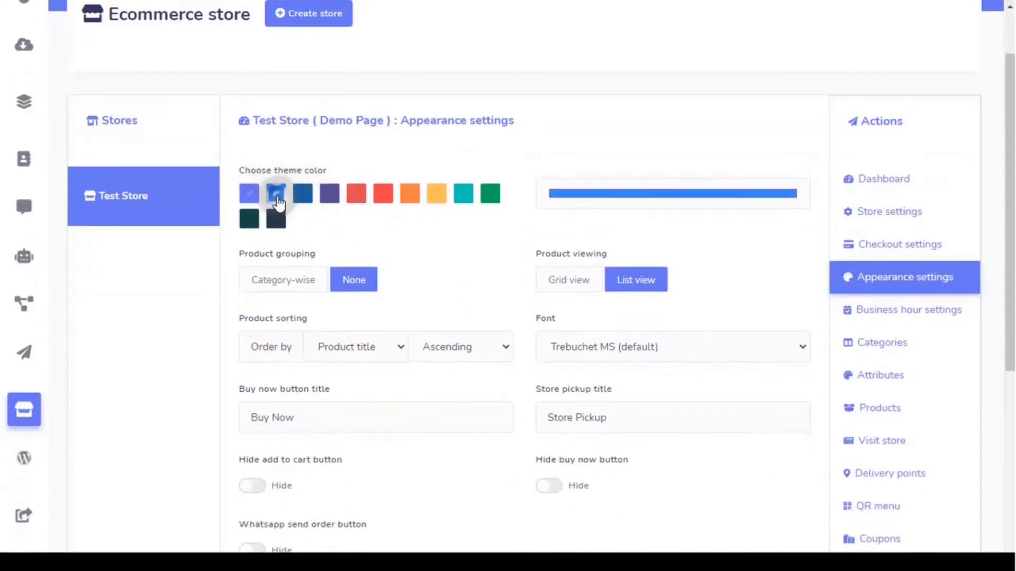
click(331, 199)
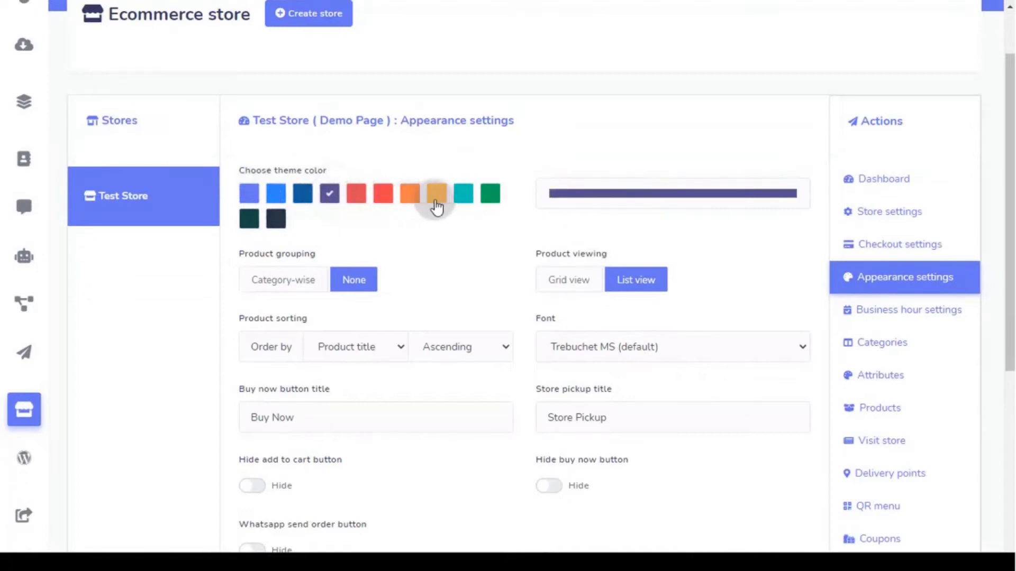
click(702, 201)
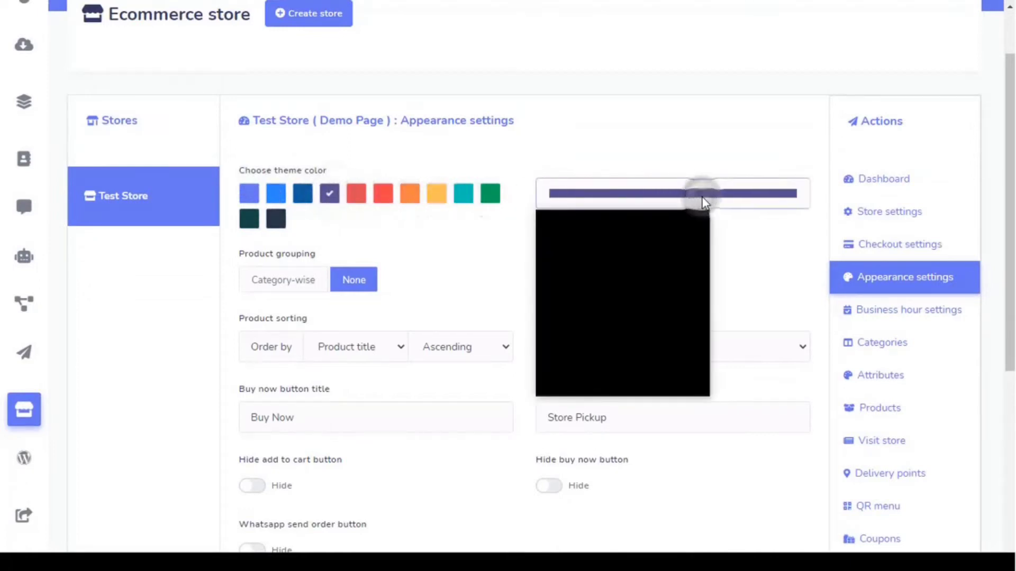
click(647, 329)
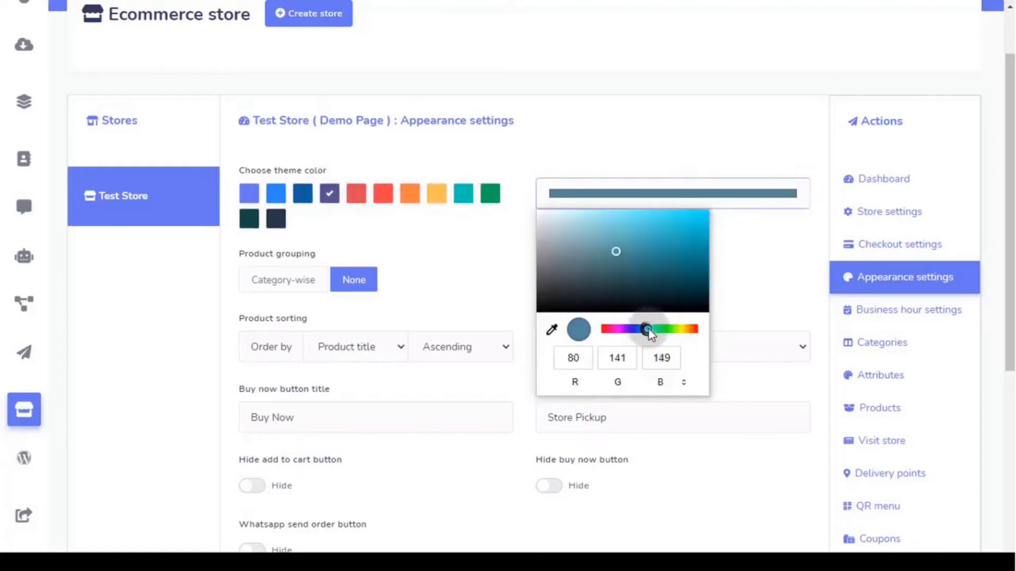
drag(646, 269, 600, 237)
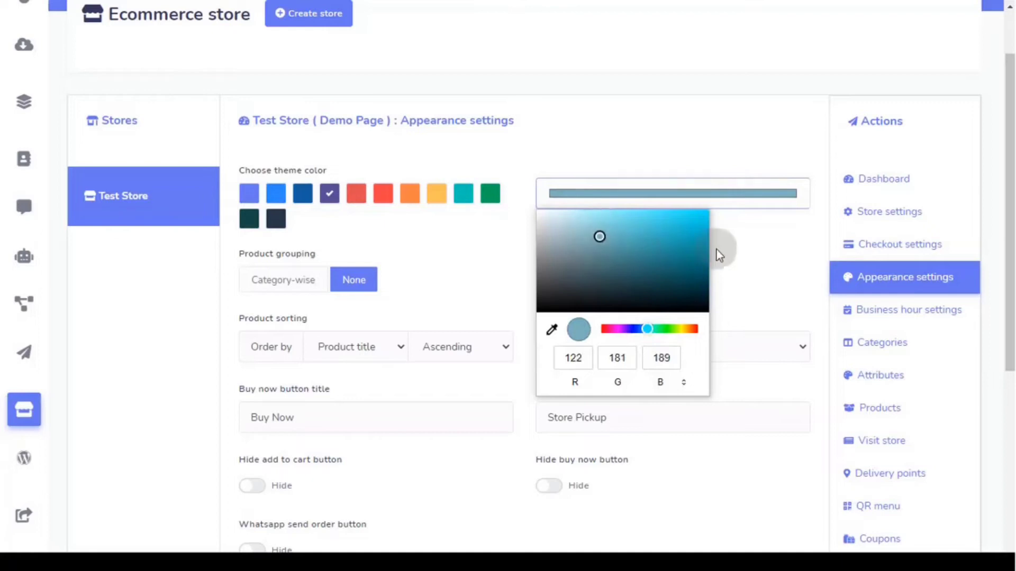
click(744, 255)
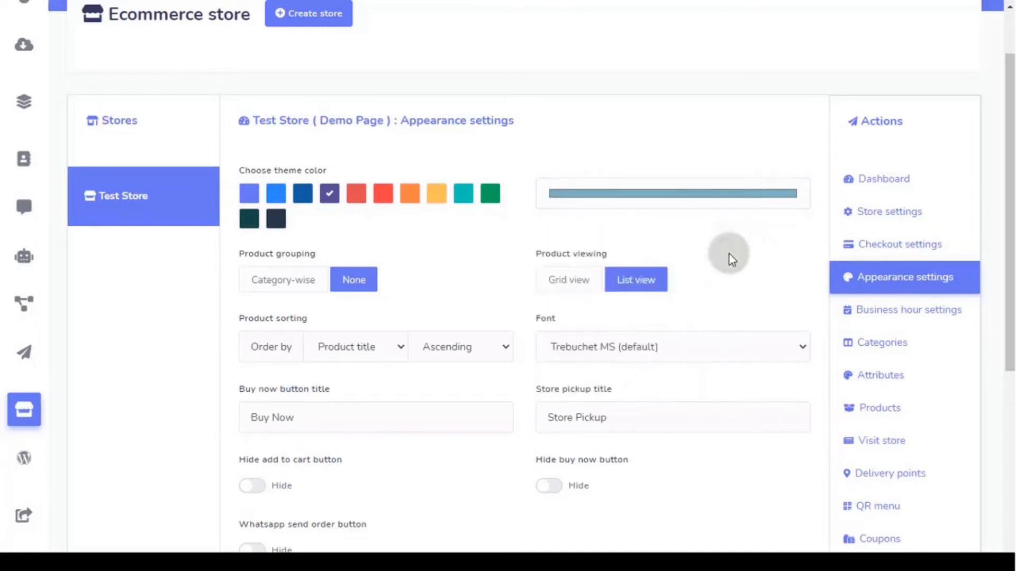
- Group products category-wise, keeping list view and ascending title sorting
click(289, 281)
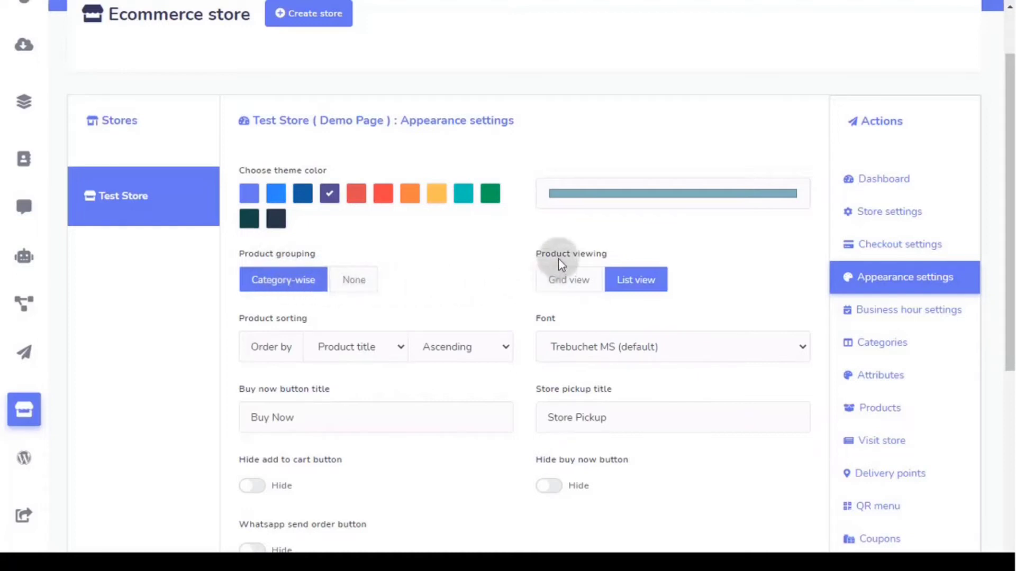
click(572, 292)
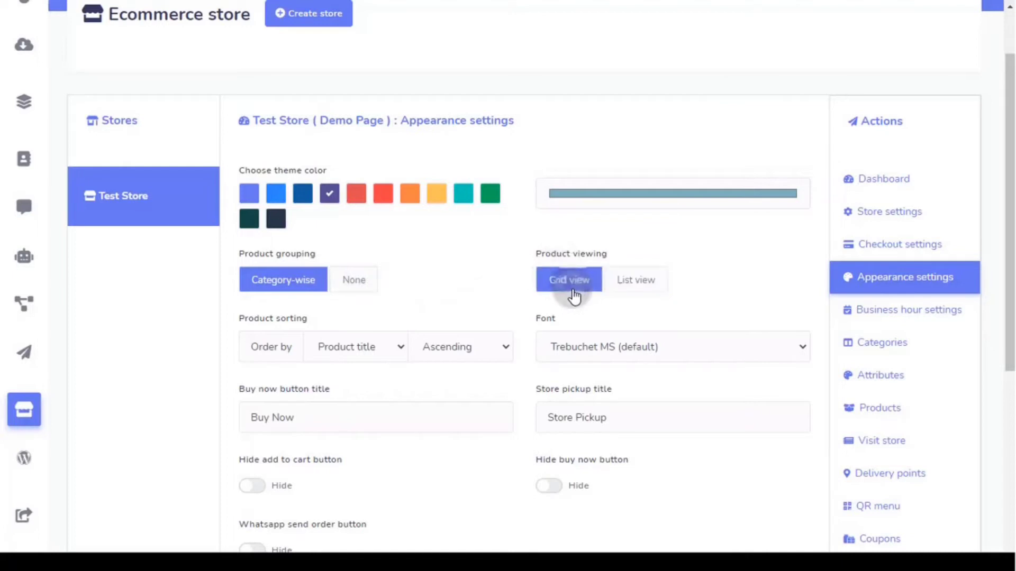
click(637, 289)
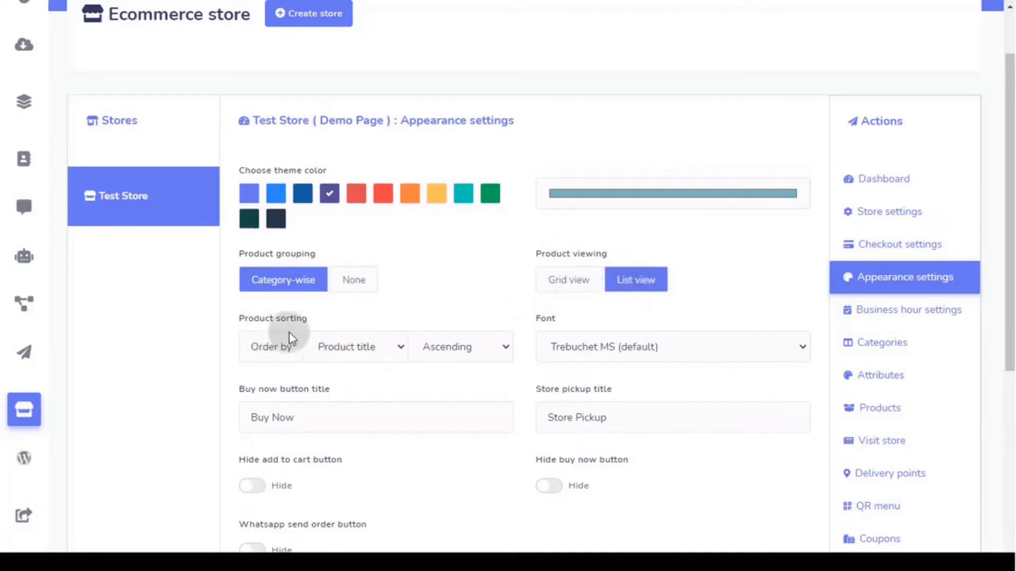
click(345, 344)
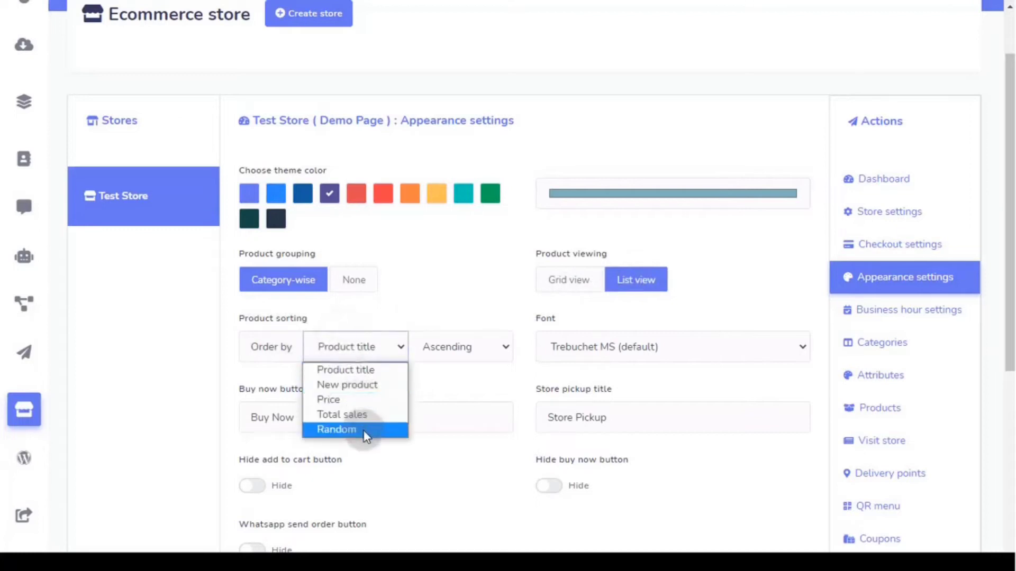
click(461, 353)
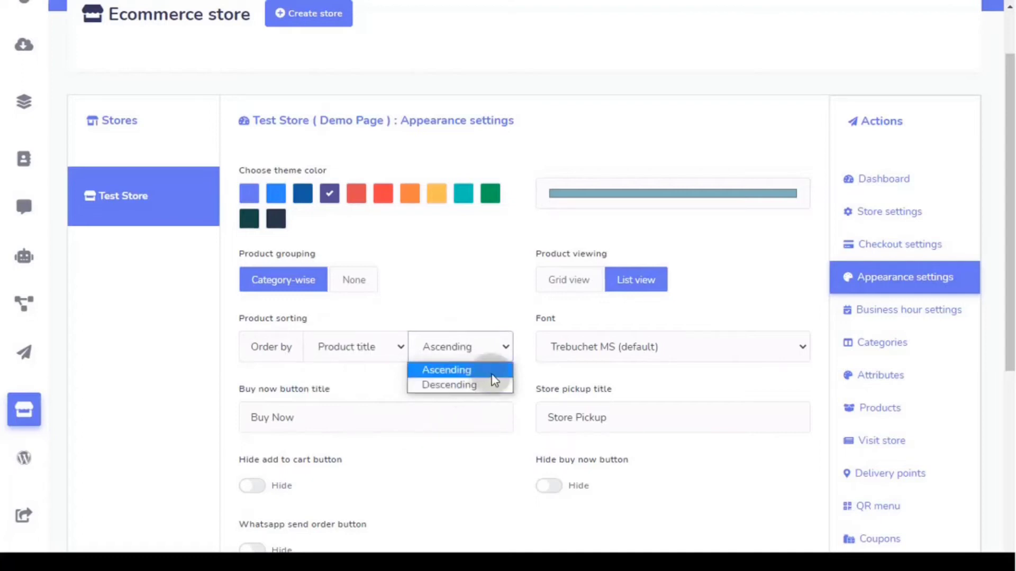
click(567, 347)
- Set the store font to Garamond and place the caret in the Buy now title
click(567, 347)
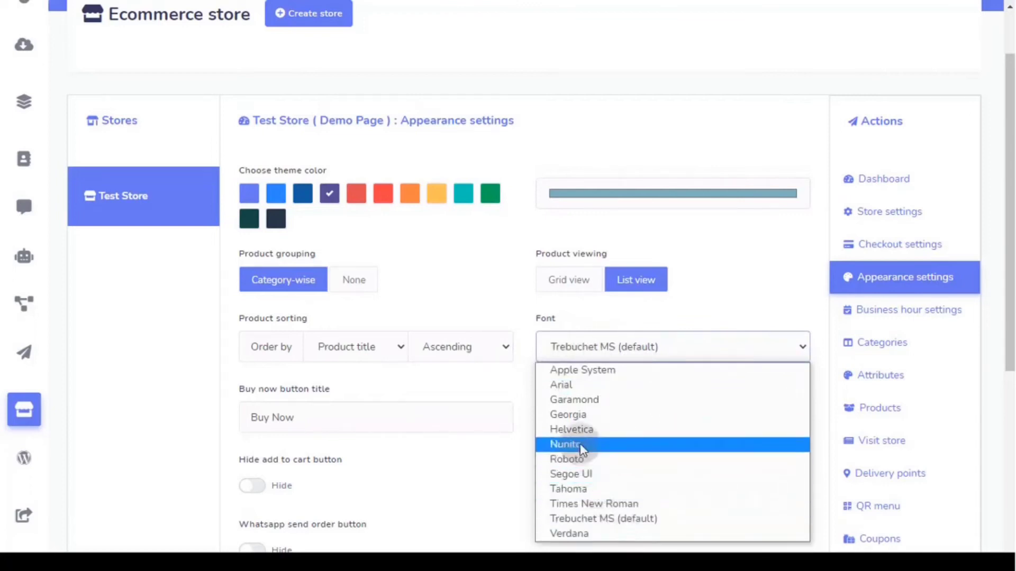
click(583, 401)
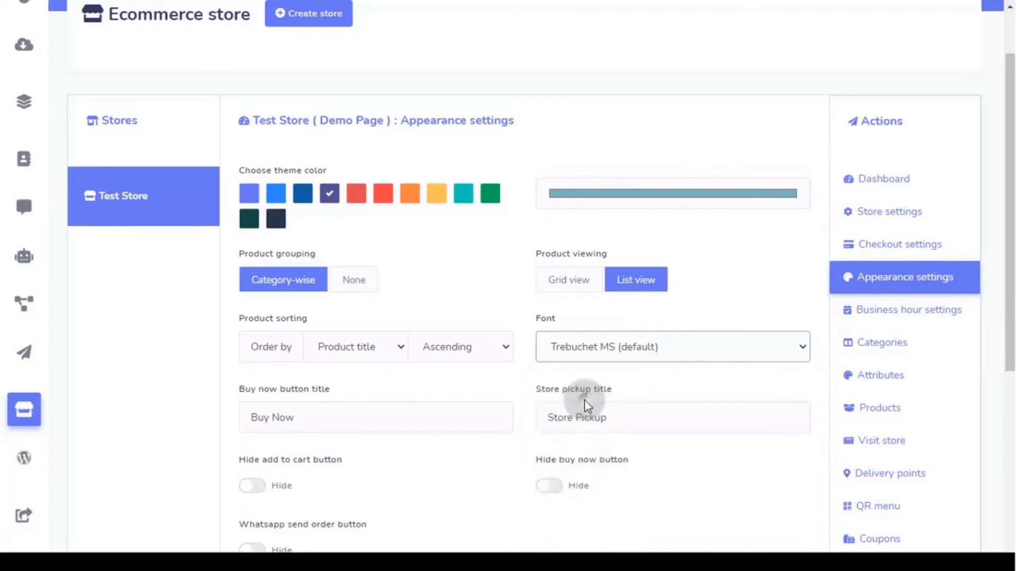
scroll(479, 385, down, 3)
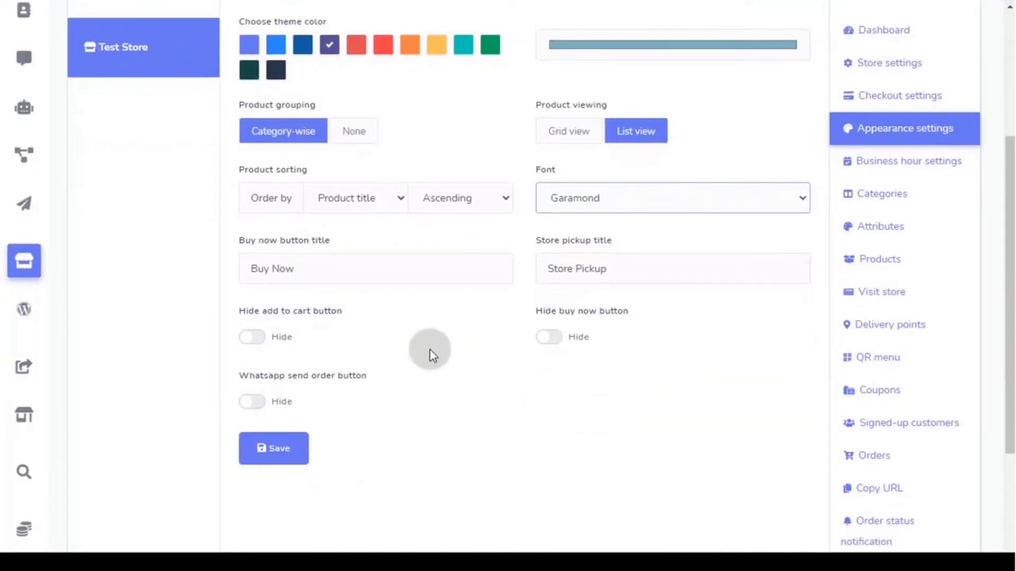
click(346, 273)
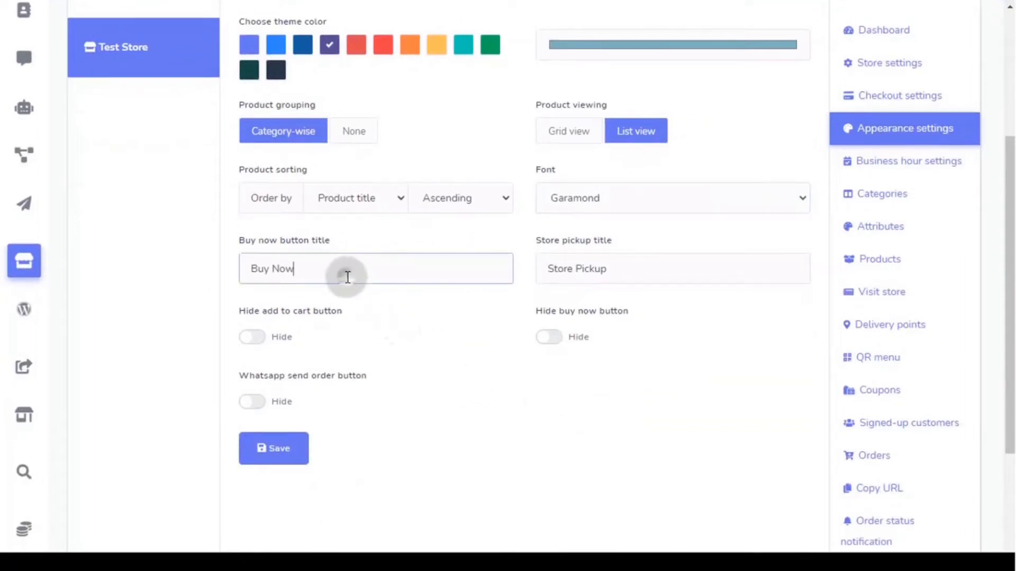
- Hide the add-to-cart button and switch on the WhatsApp send order button
click(629, 278)
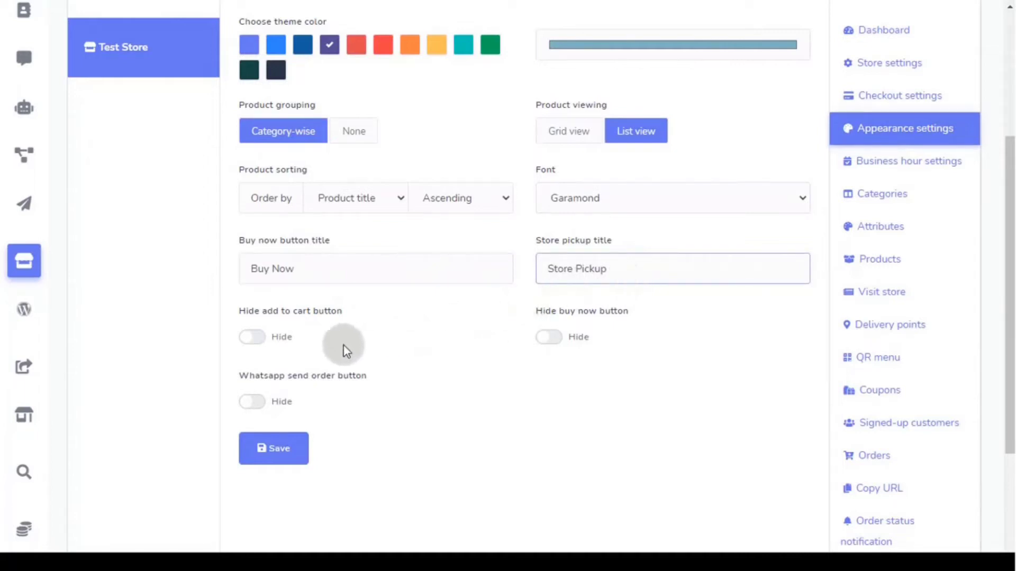
click(256, 342)
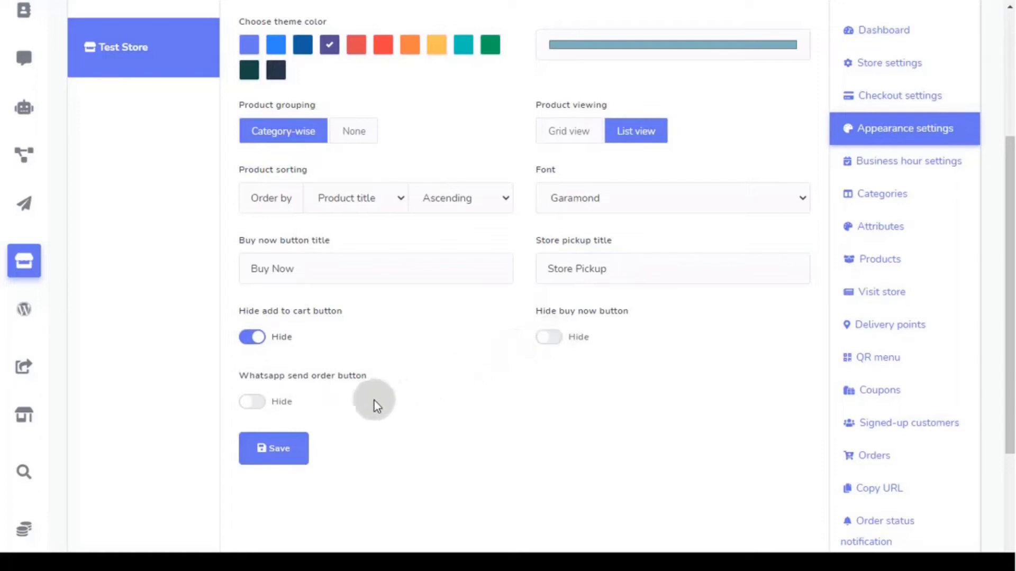
click(258, 401)
scroll(231, 391, down, 4)
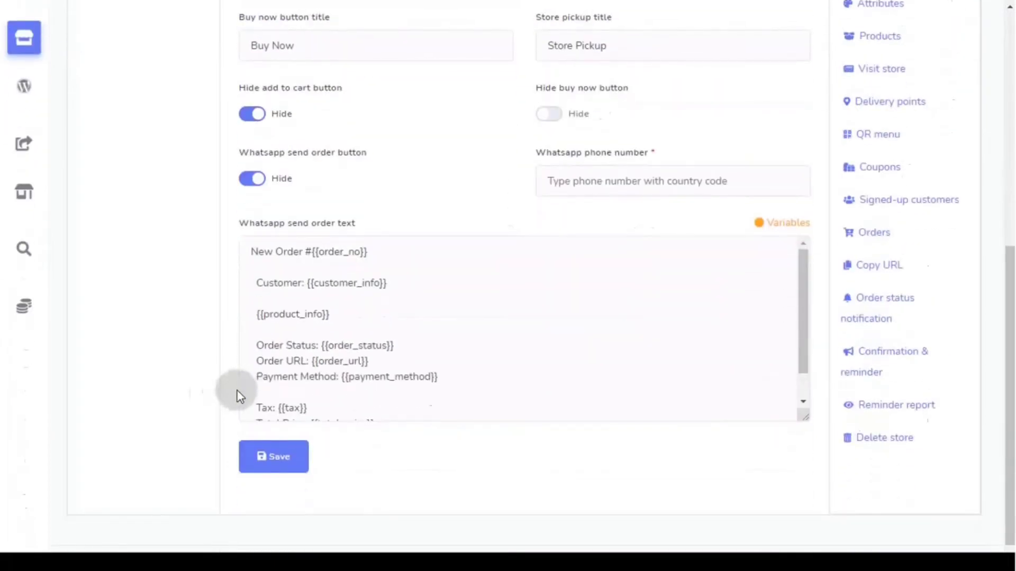
scroll(420, 316, down, 1)
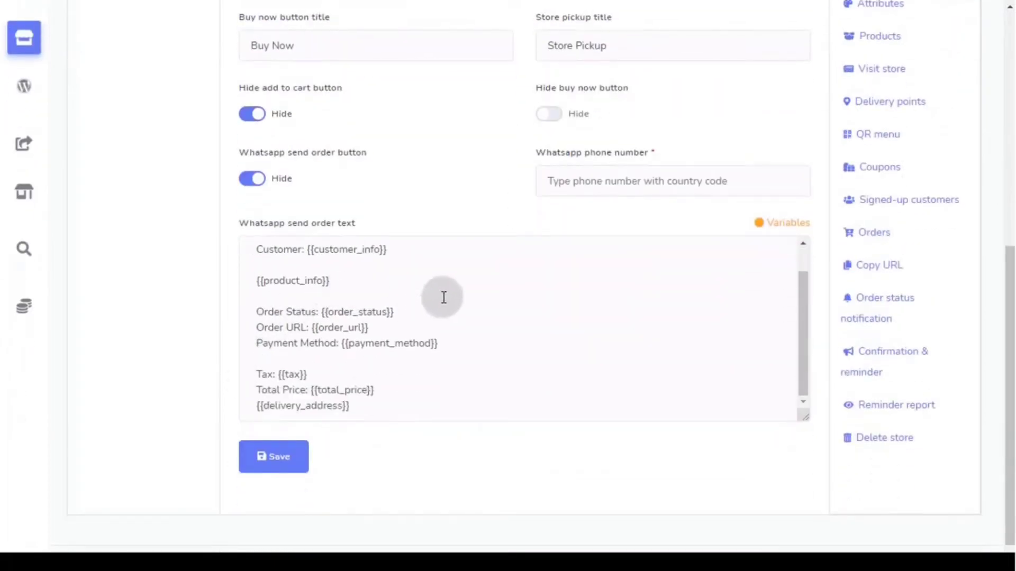
- Inspect the WhatsApp phone number field and the order message template
click(574, 181)
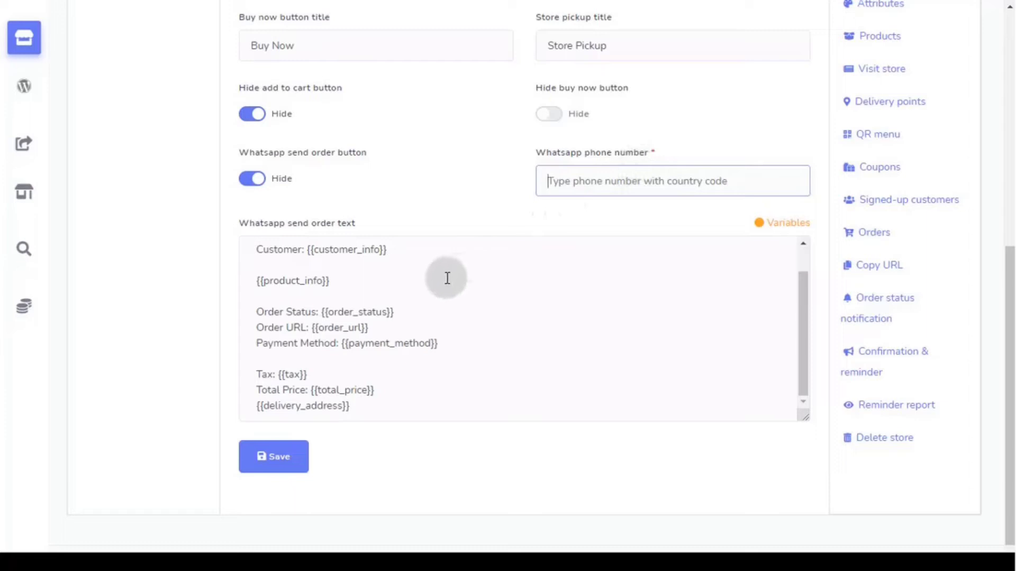
scroll(447, 278, down, 1)
scroll(447, 279, up, 3)
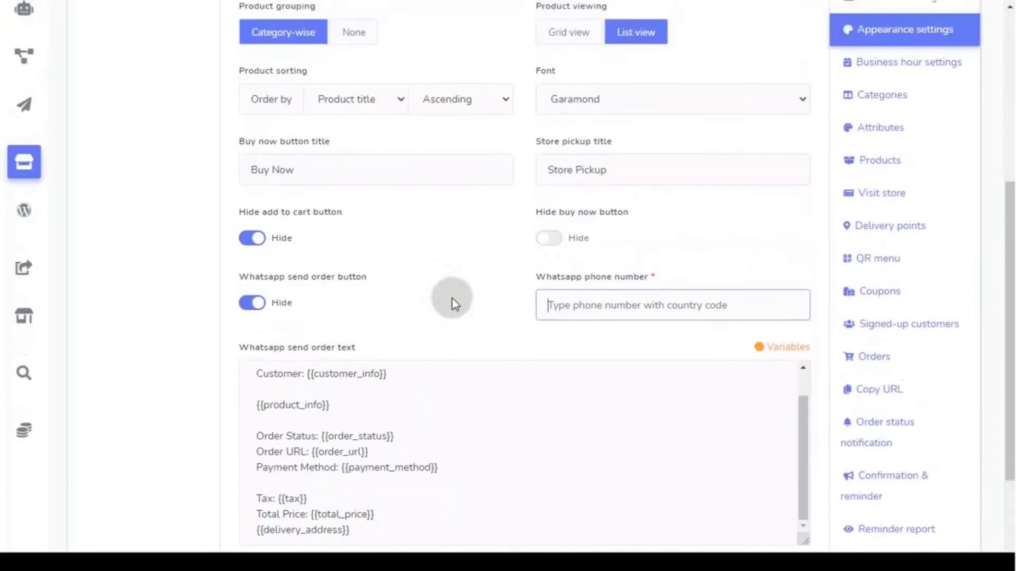
scroll(452, 298, down, 2)
click(458, 324)
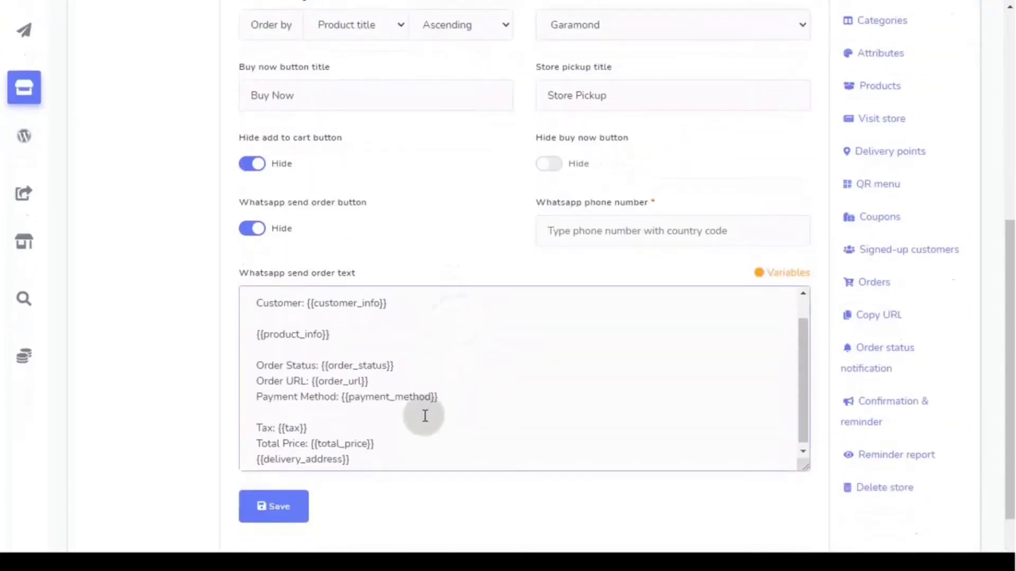
scroll(425, 416, up, 1)
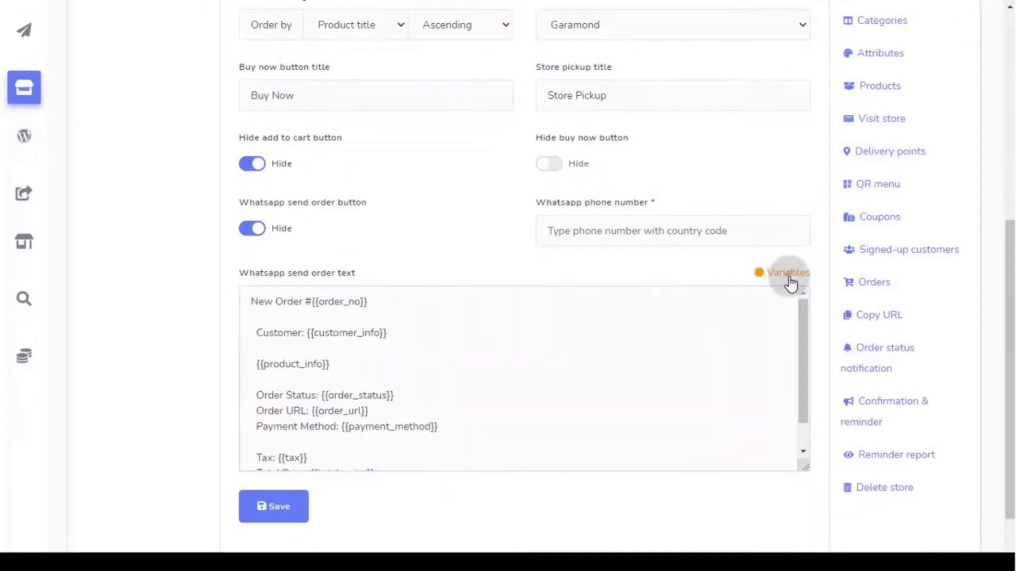
- Review the list of available order message variables
click(788, 274)
scroll(688, 311, up, 2)
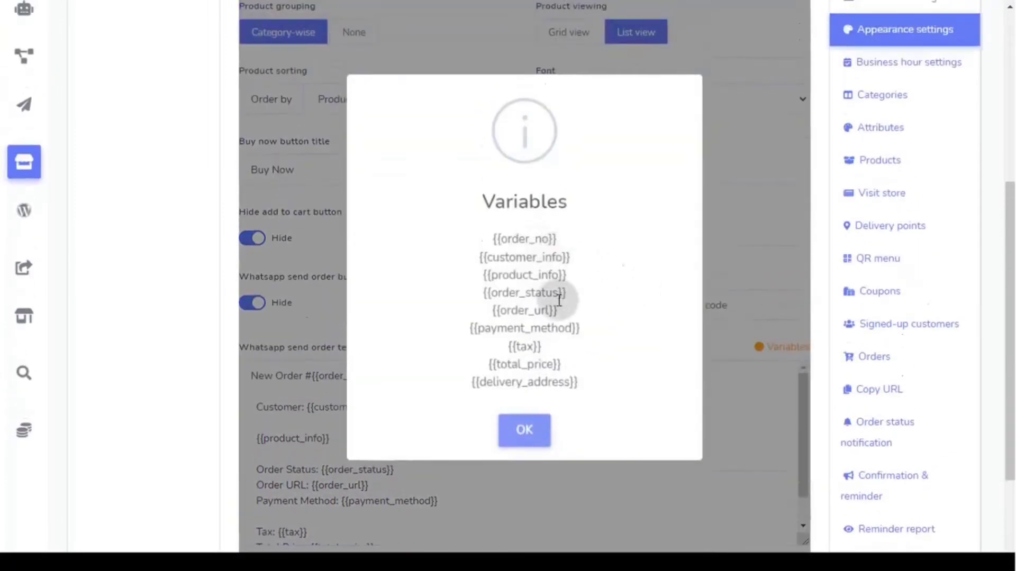
click(524, 444)
- Switch the WhatsApp send order toggle off and save the appearance settings
scroll(473, 473, down, 1)
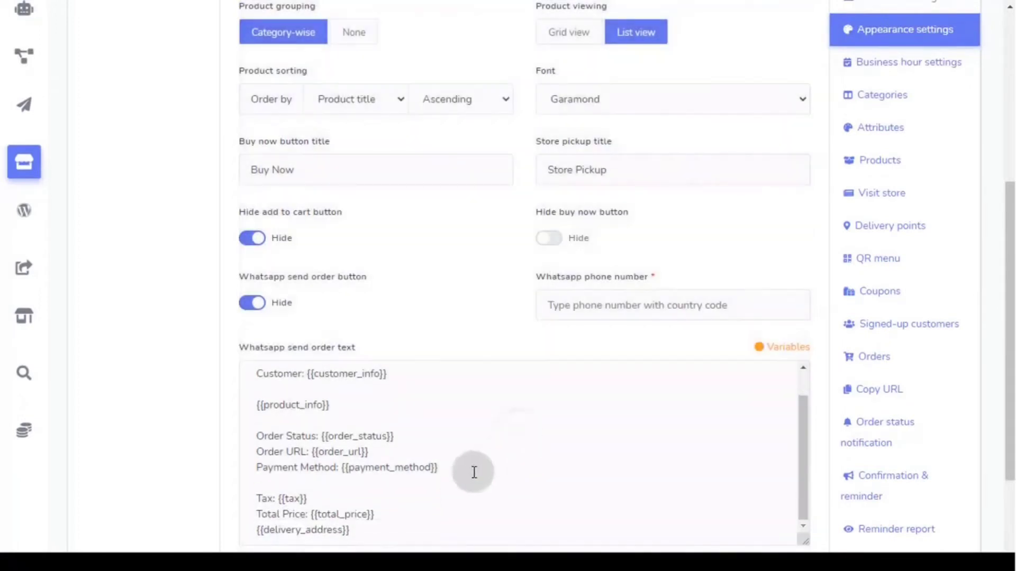
scroll(474, 472, down, 3)
click(265, 157)
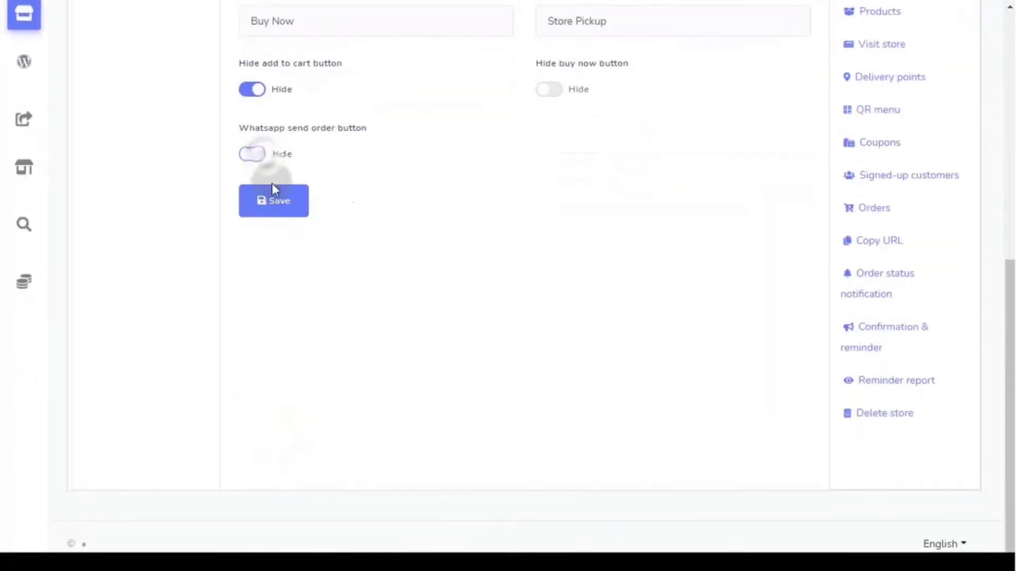
click(283, 263)
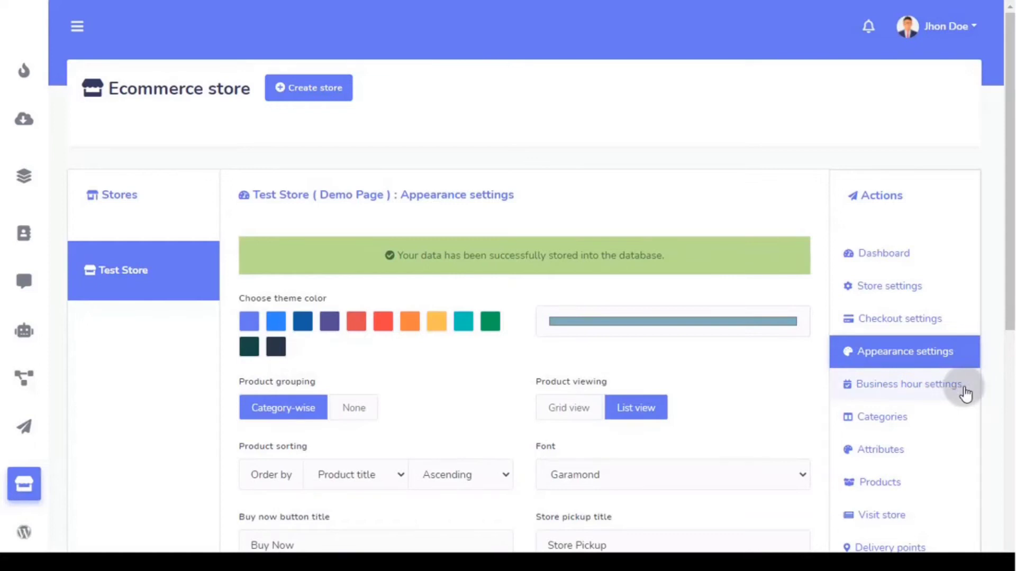
- After trying a Monday 2:00pm opening time, restore Always open and save business hours
click(931, 394)
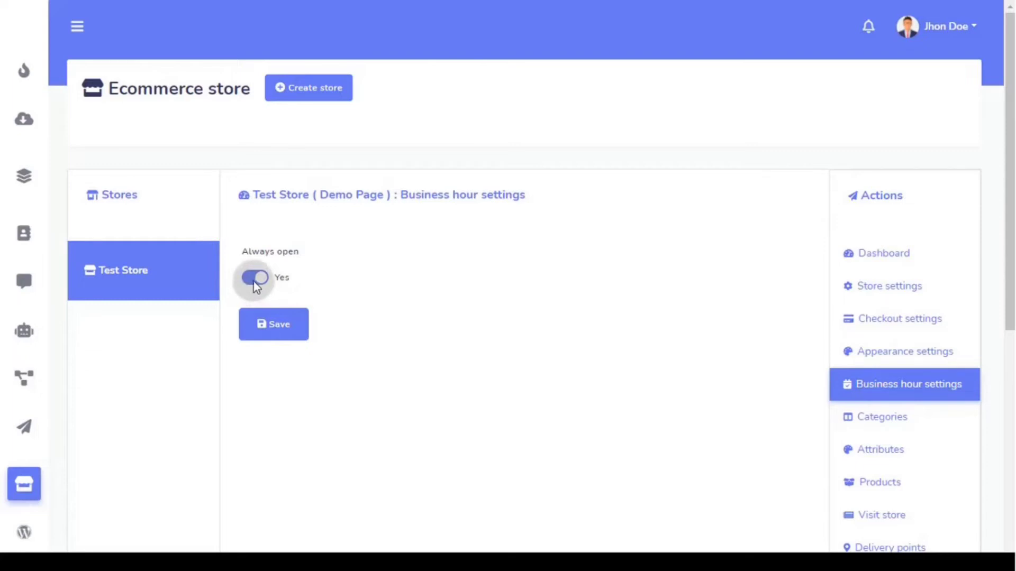
click(254, 283)
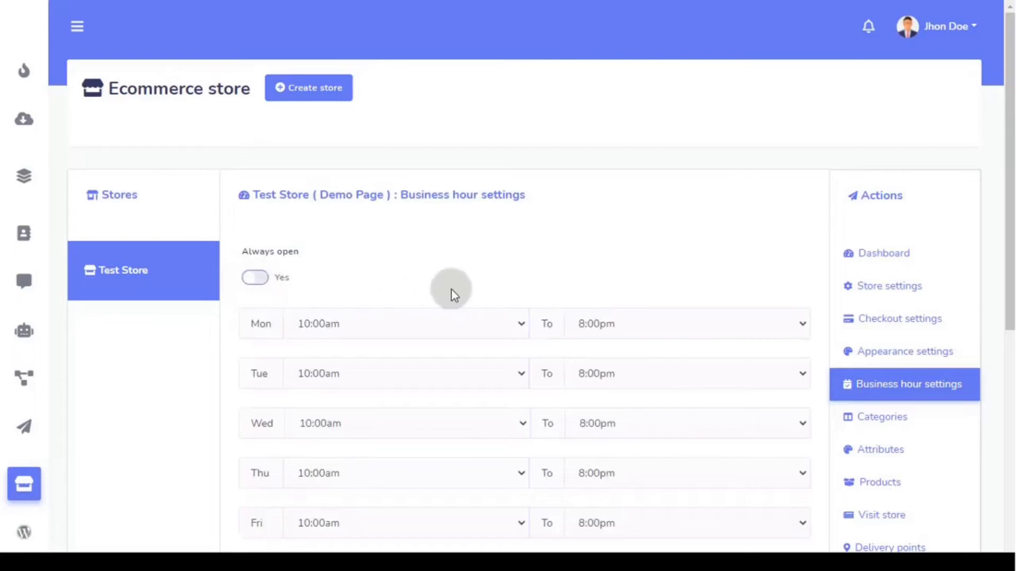
scroll(452, 293, down, 1)
click(413, 254)
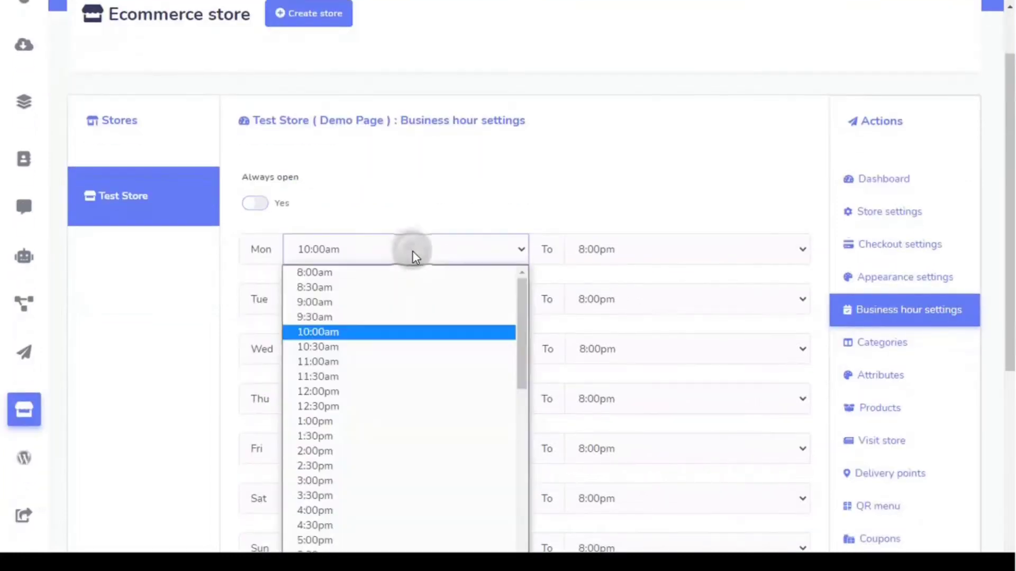
click(409, 450)
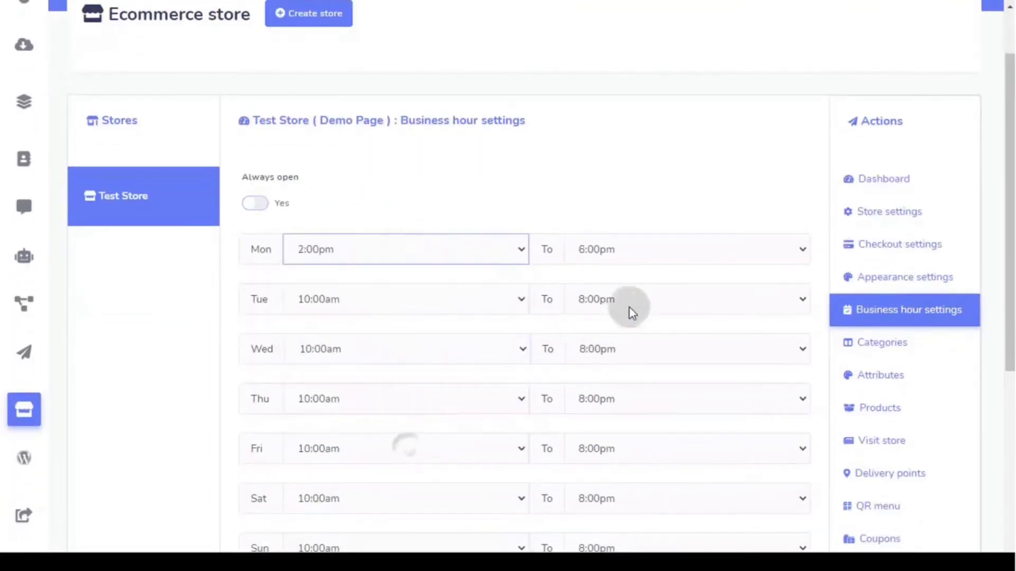
scroll(649, 275, down, 2)
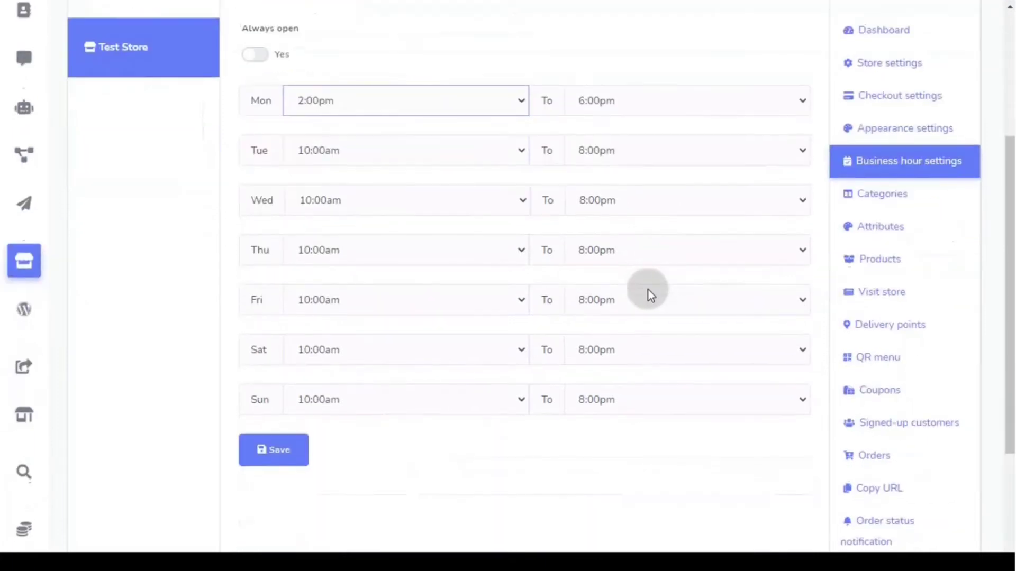
scroll(648, 290, up, 2)
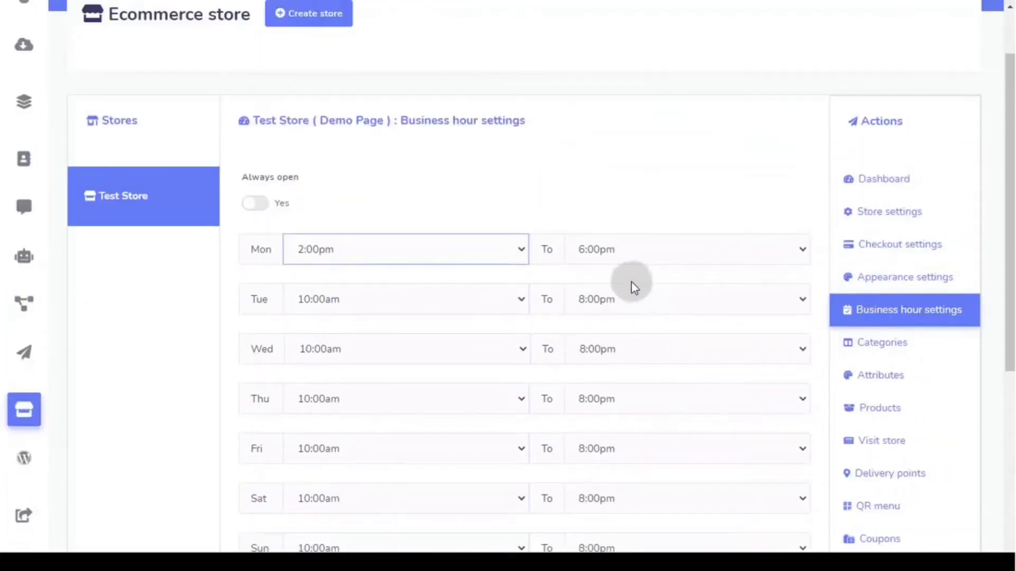
click(262, 205)
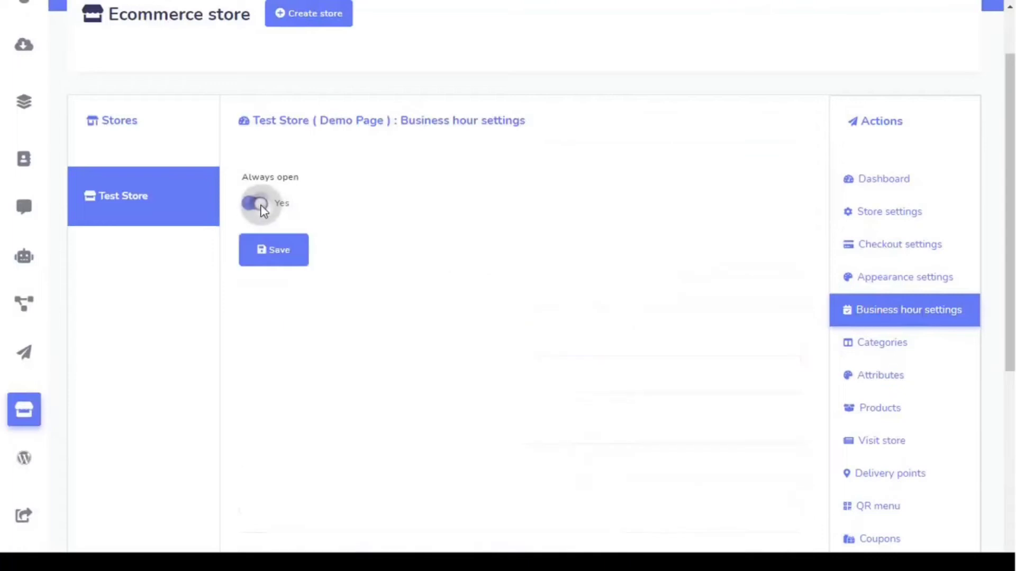
click(273, 263)
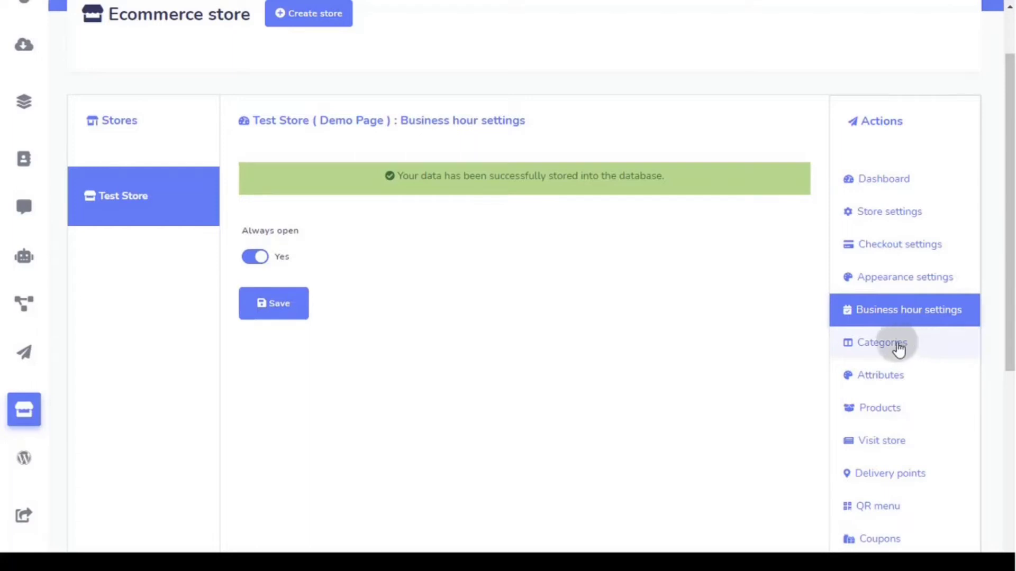
scroll(766, 366, up, 2)
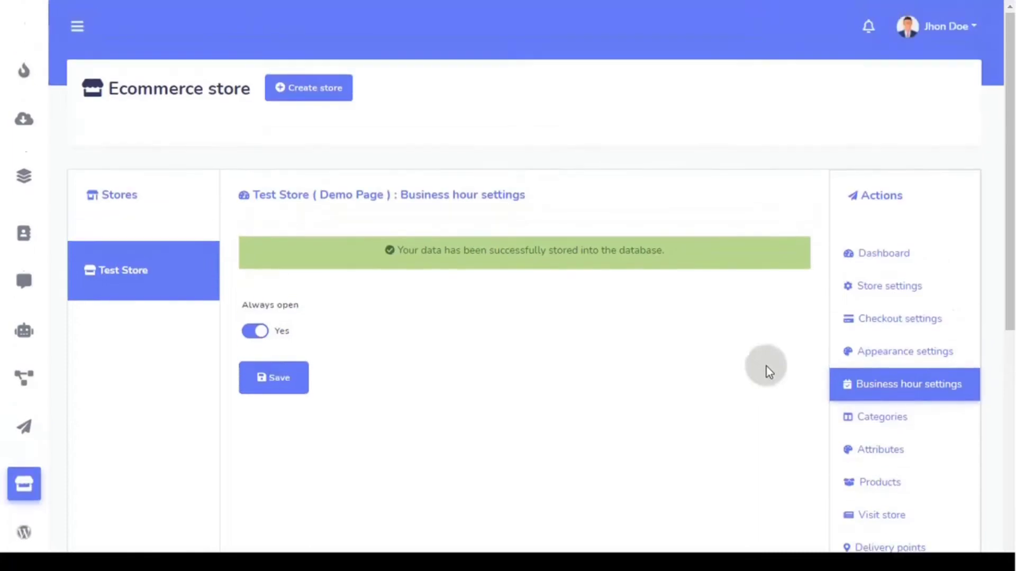
- Create a Shoe category with the red shoe image as its thumbnail
click(917, 422)
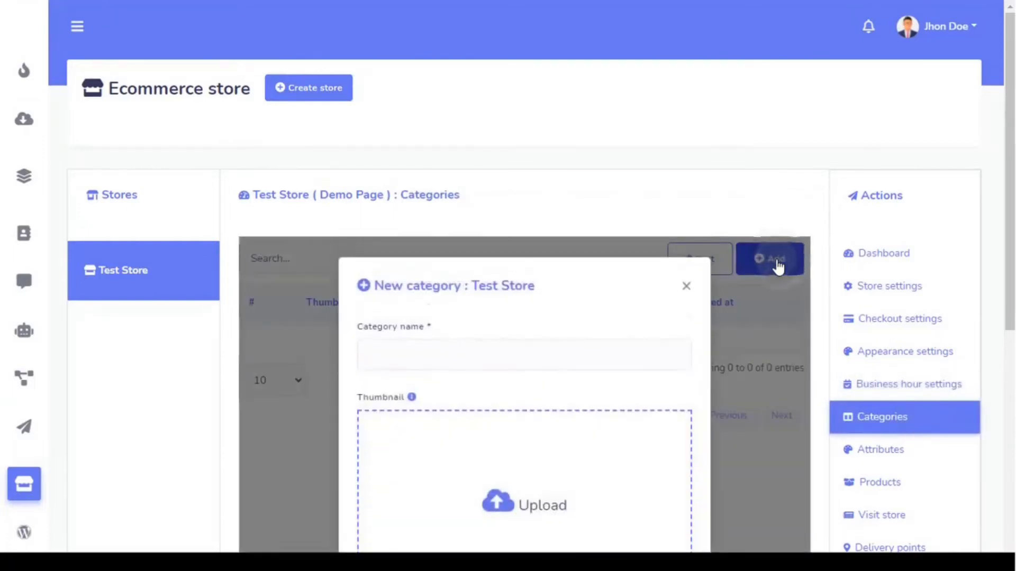
scroll(756, 281, down, 2)
scroll(748, 290, down, 2)
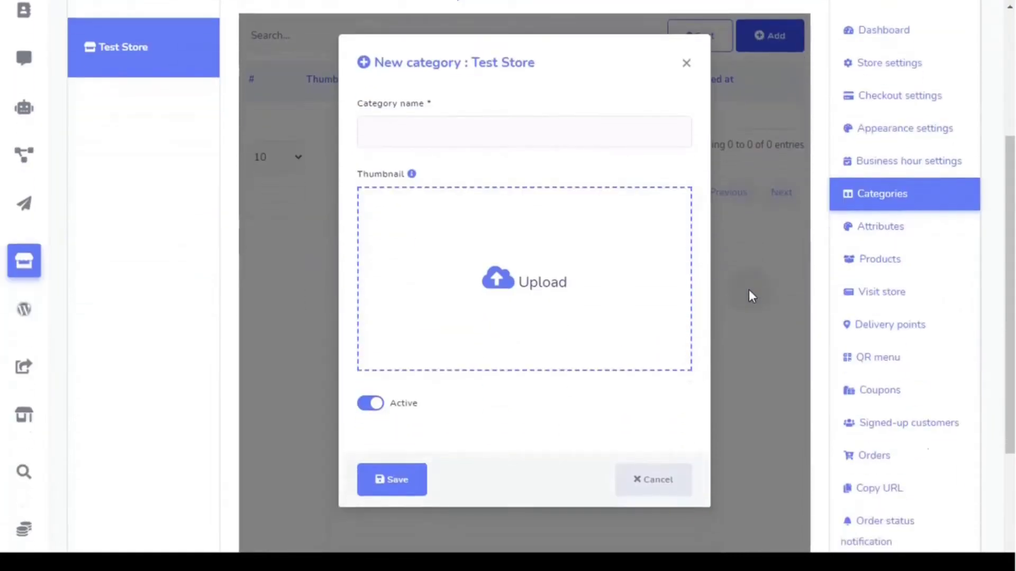
click(423, 129)
scroll(421, 129, up, 3)
scroll(439, 152, down, 4)
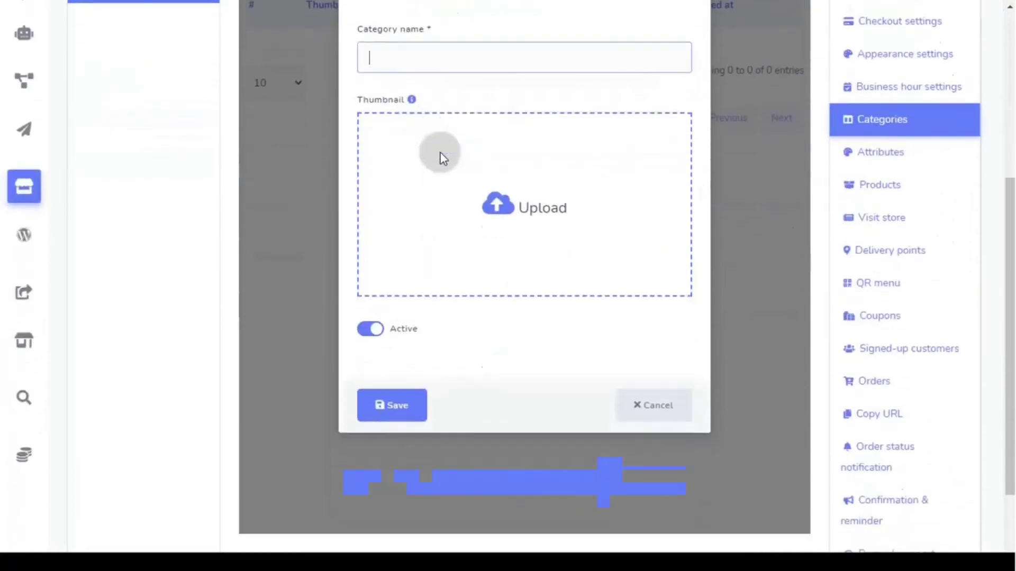
scroll(438, 154, up, 2)
text(Shoe)
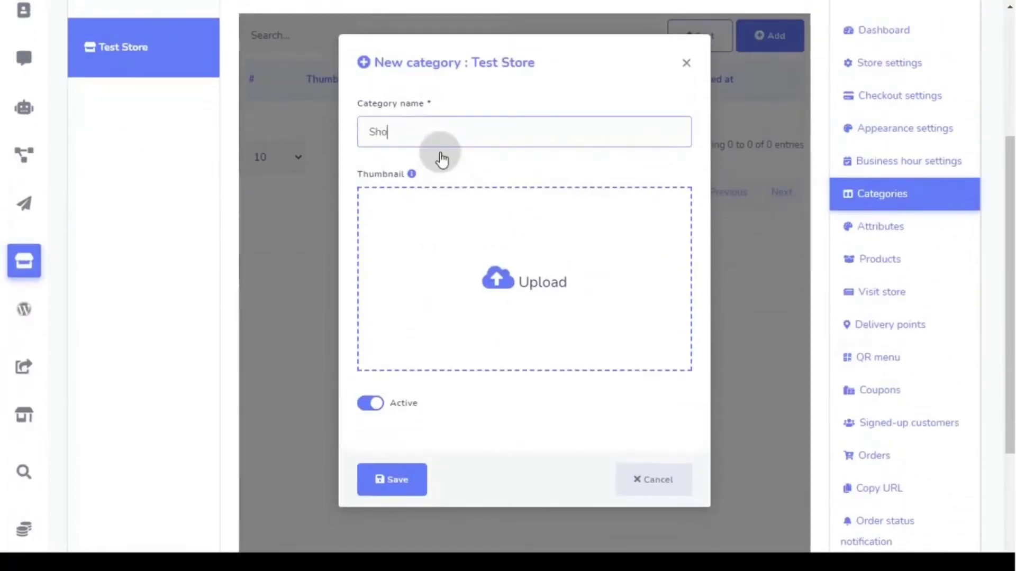
click(491, 269)
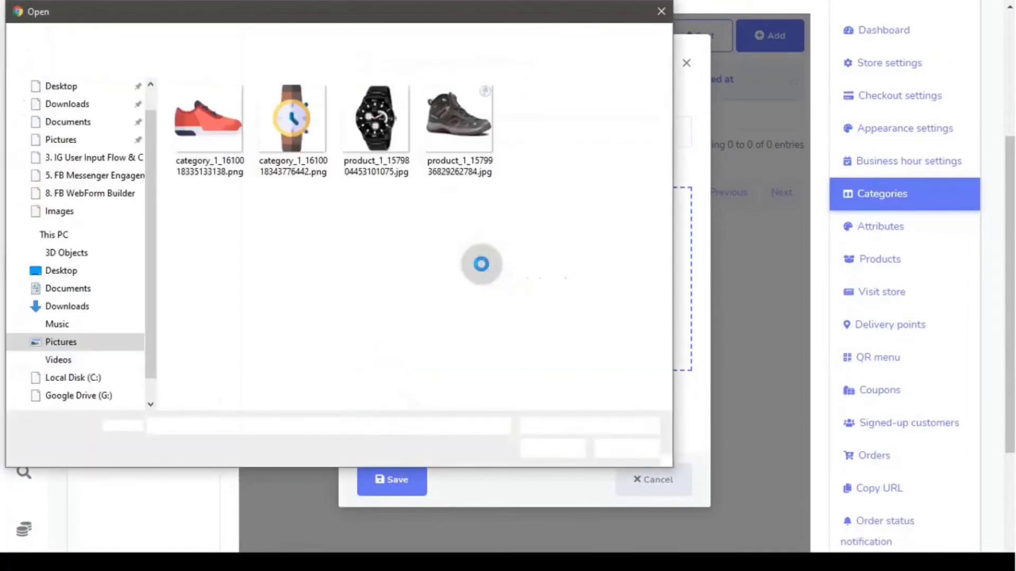
double_click(223, 125)
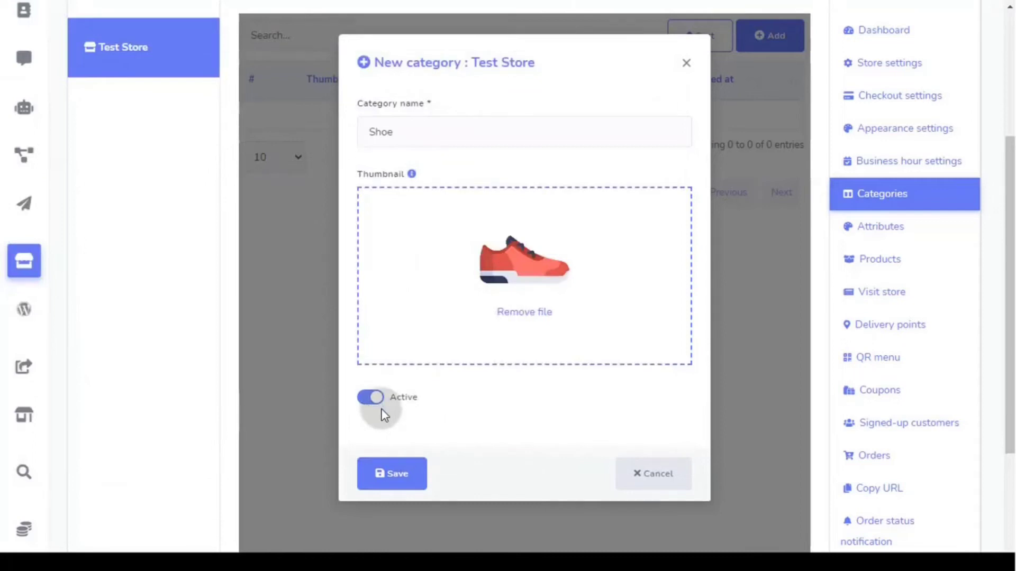
click(394, 482)
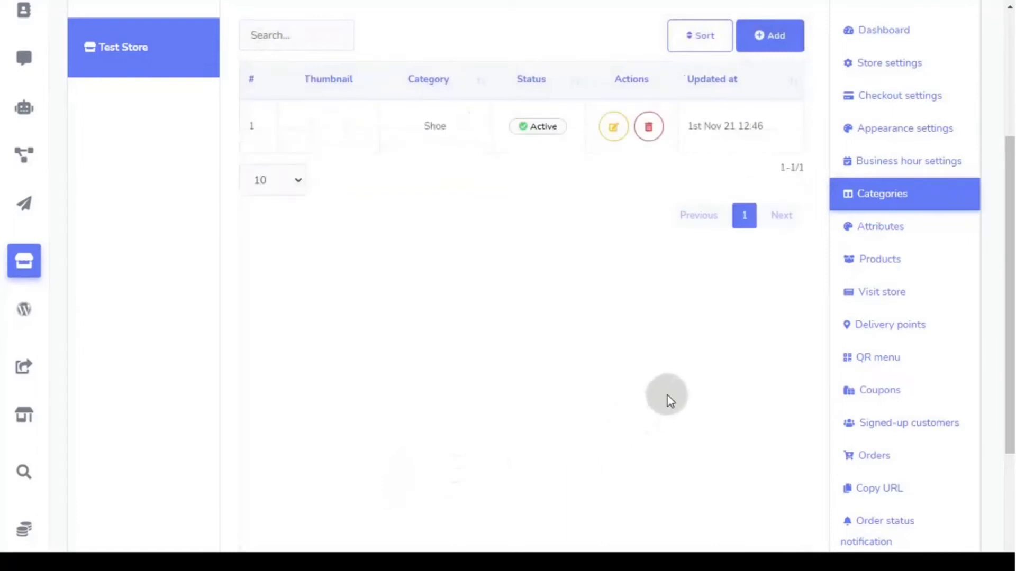
- Create a Watch category with the watch image as its thumbnail
scroll(670, 401, up, 3)
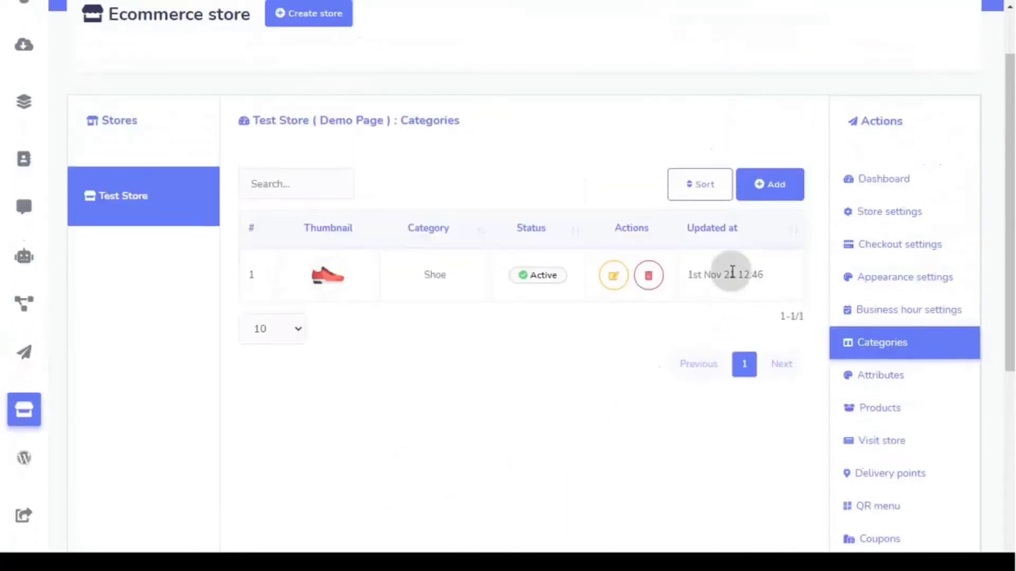
click(767, 186)
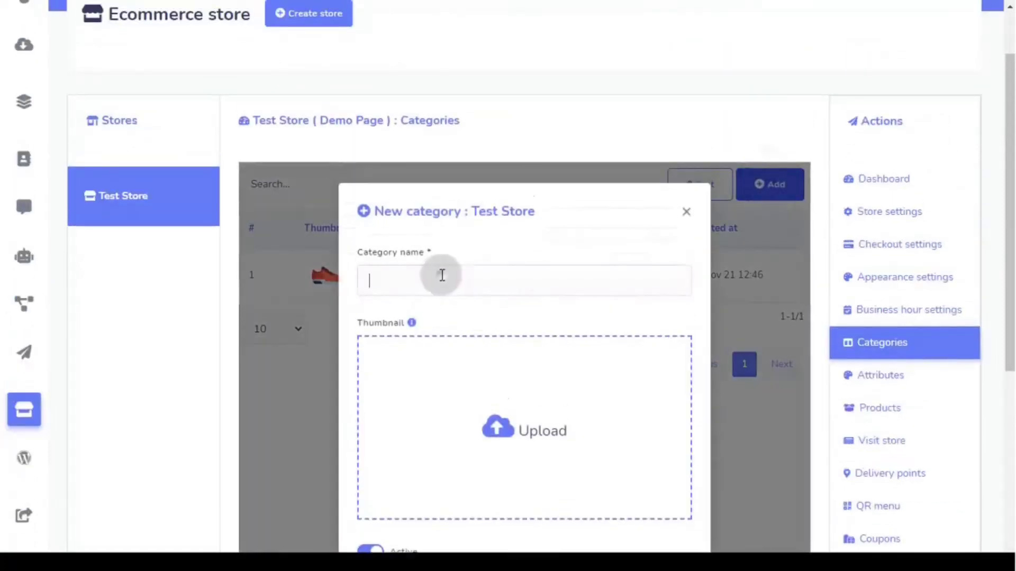
click(443, 275)
text(Watch)
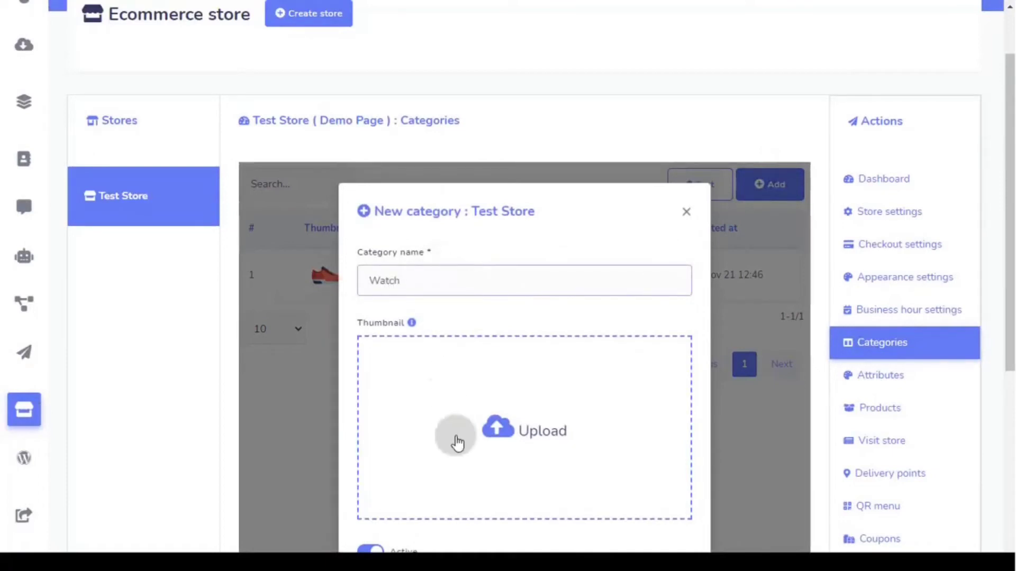
click(467, 471)
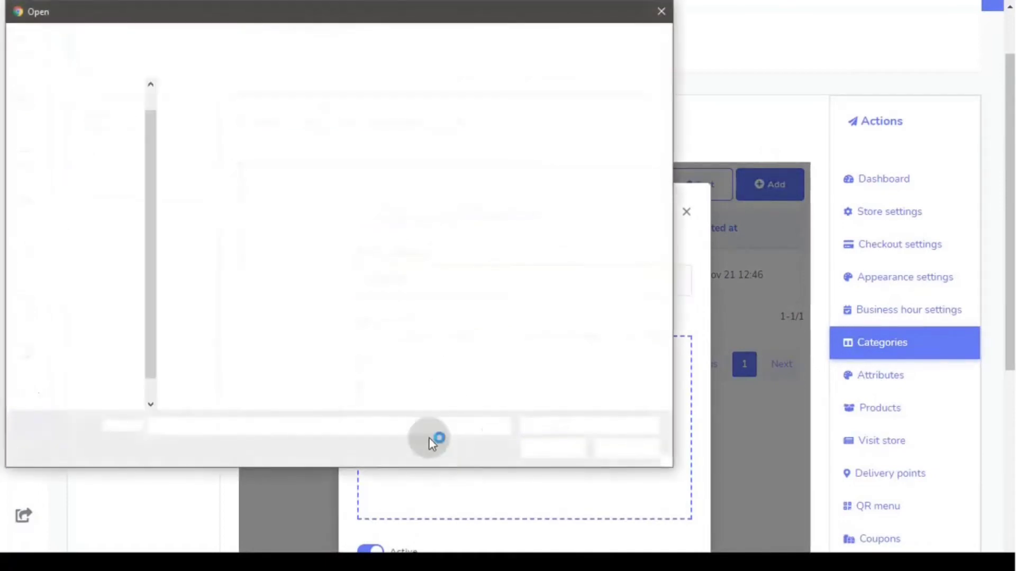
double_click(297, 146)
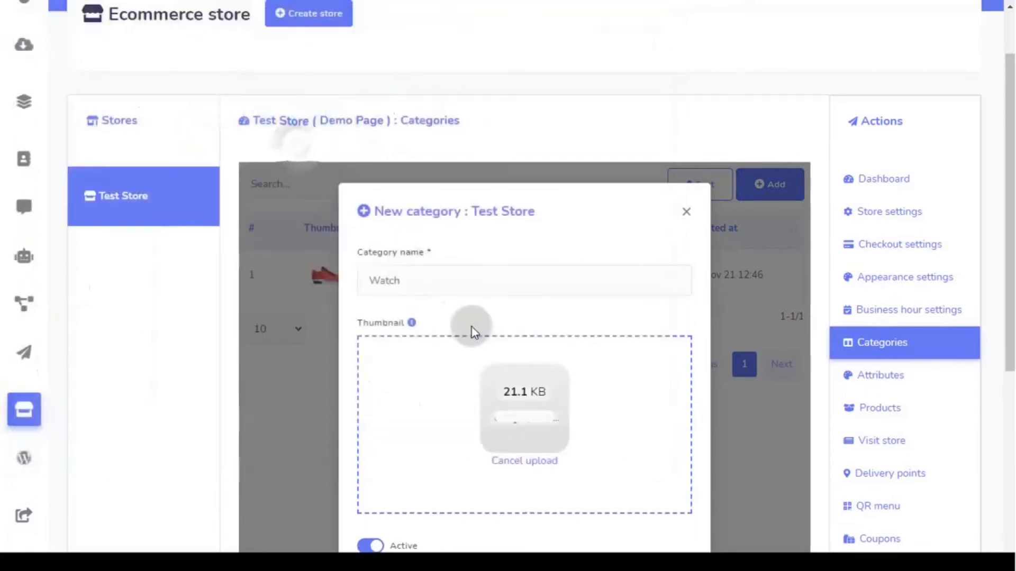
scroll(472, 338, down, 4)
click(399, 408)
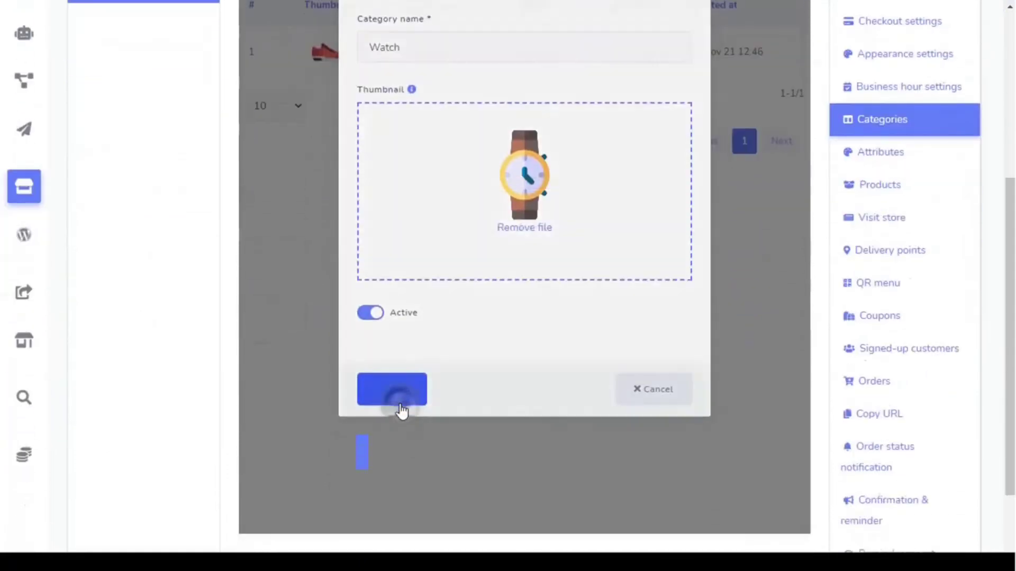
scroll(399, 408, up, 3)
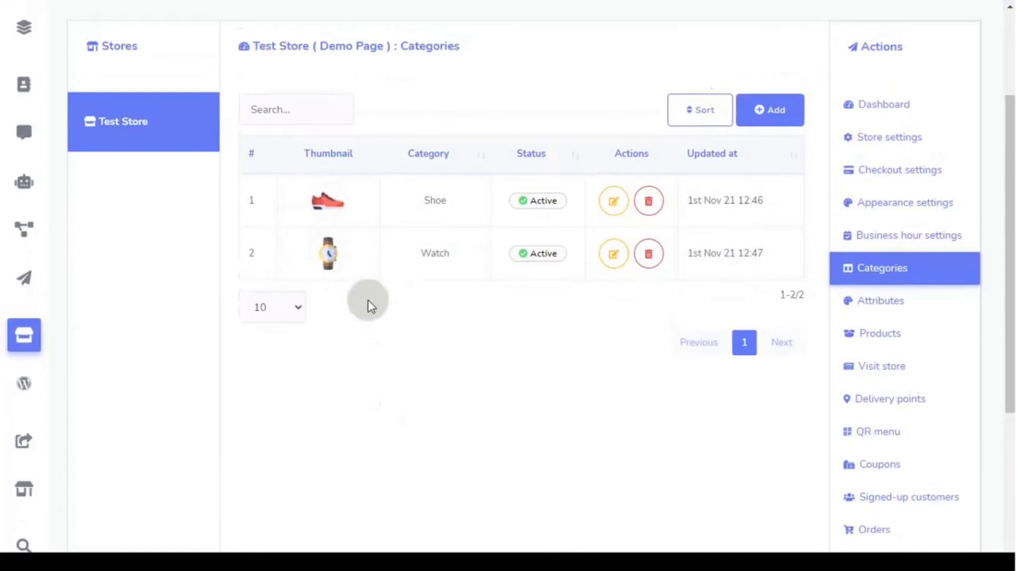
- Drag Shoe below Watch in the Sort category window, save, and confirm the success message
click(703, 117)
click(655, 222)
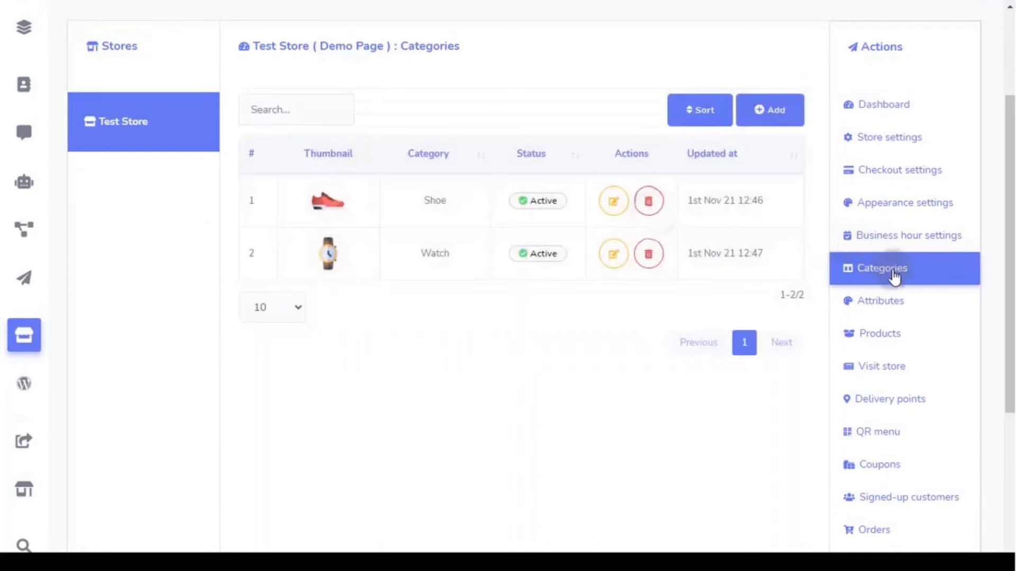
click(894, 276)
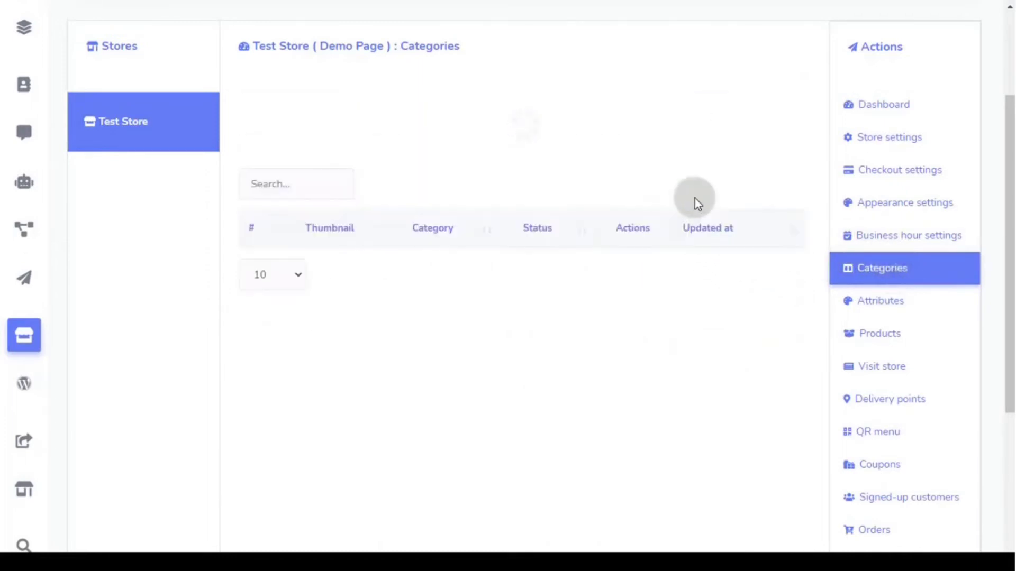
click(697, 113)
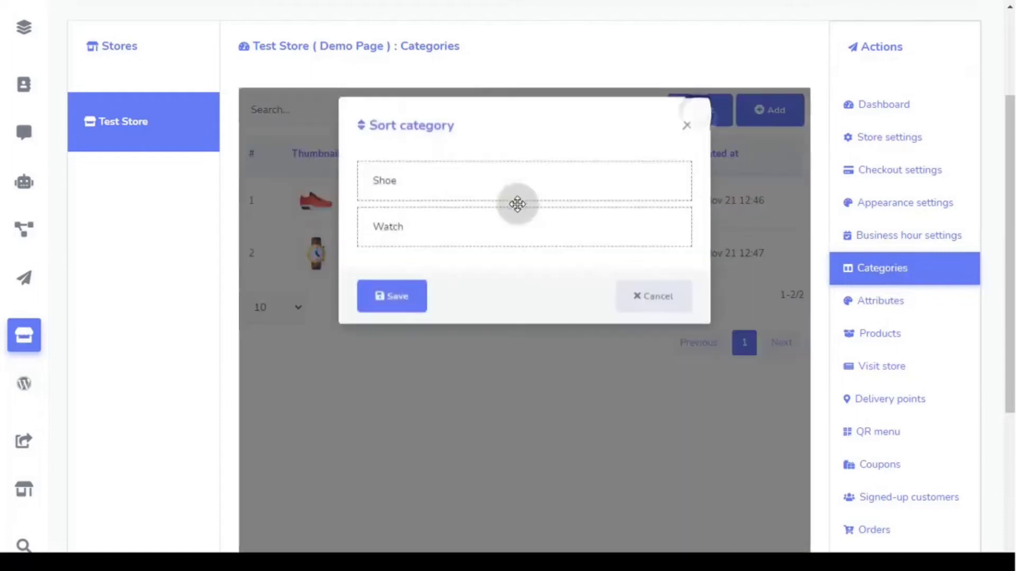
drag(493, 198, 492, 242)
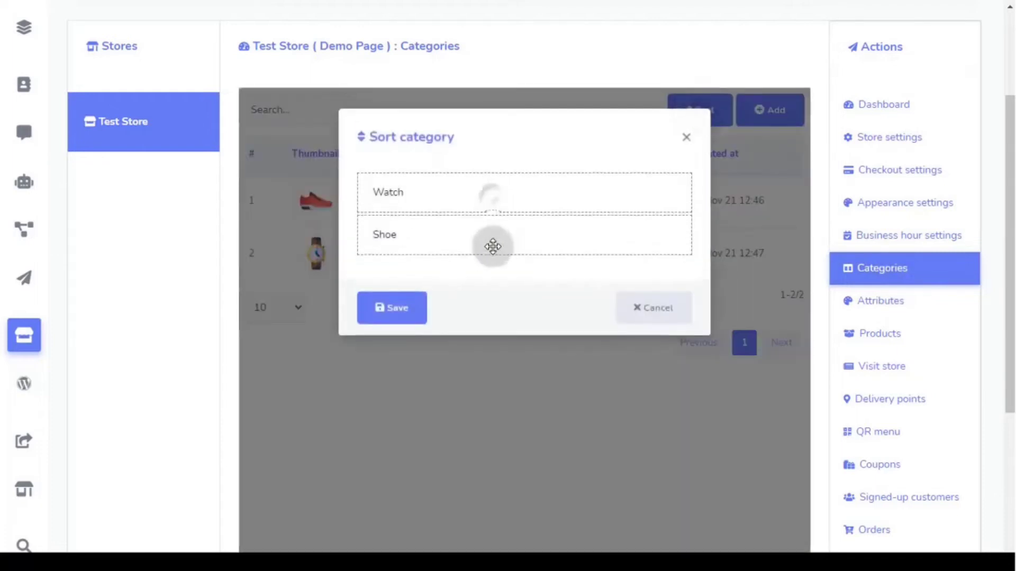
click(405, 306)
click(530, 479)
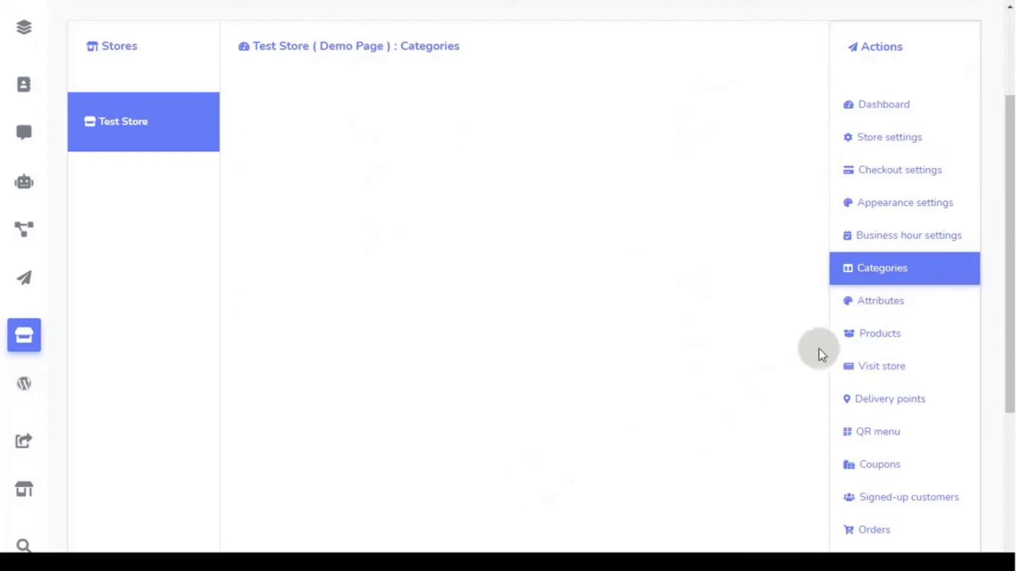
- Start a new attribute in Attributes and name it Color
click(916, 312)
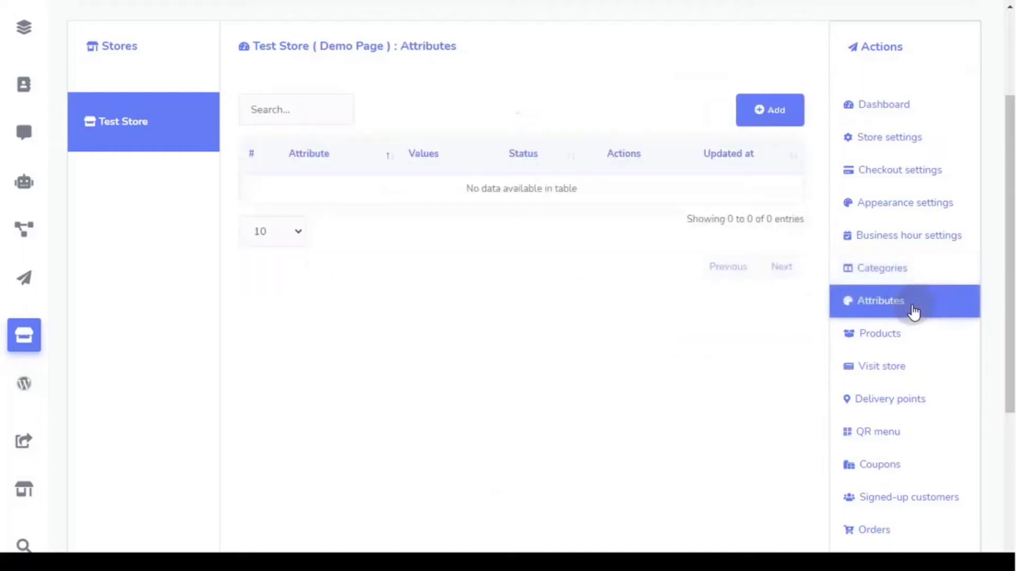
click(775, 125)
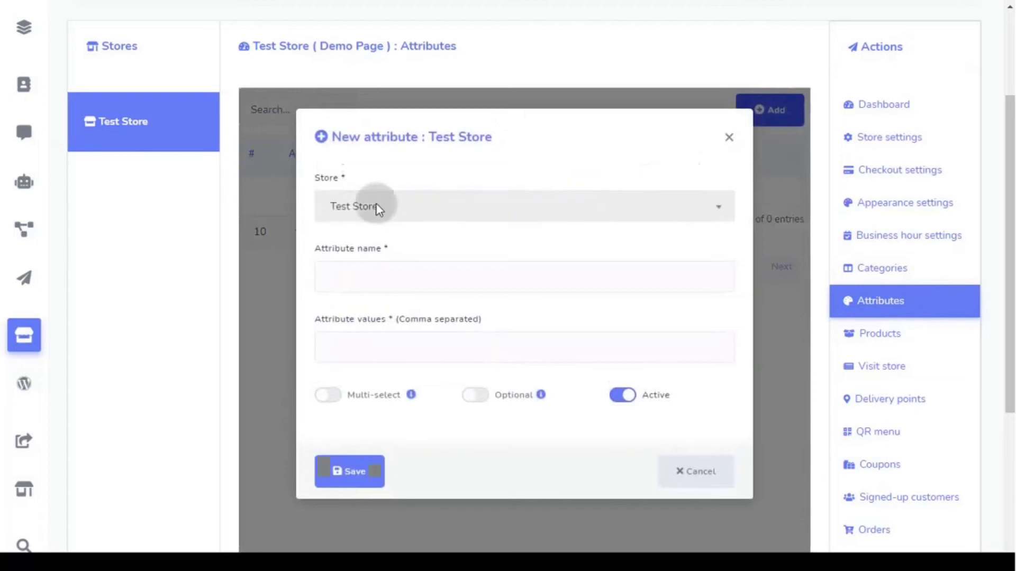
click(372, 280)
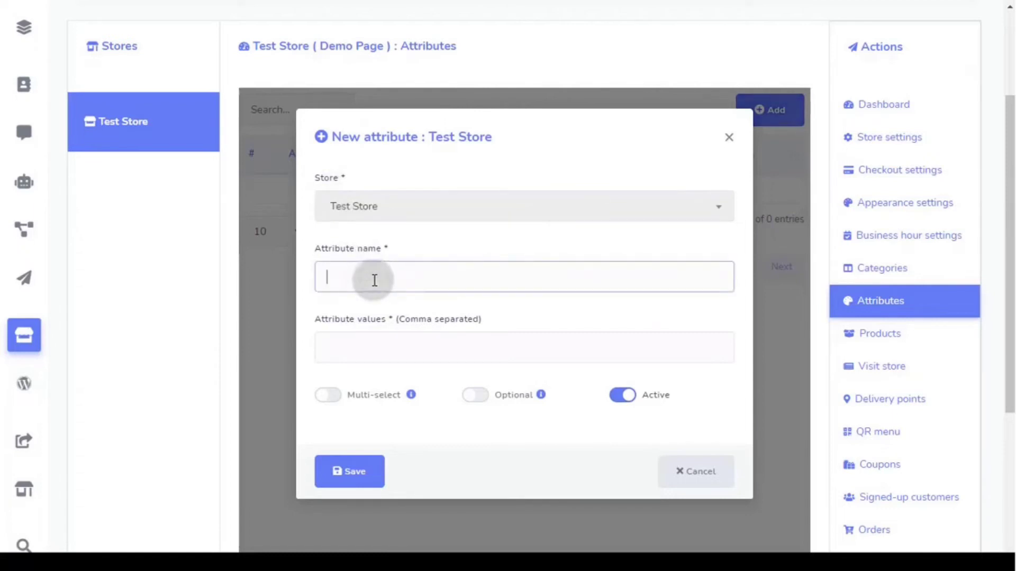
text(Color)
- Enter White, Black and Red as the attribute's value tags
click(375, 345)
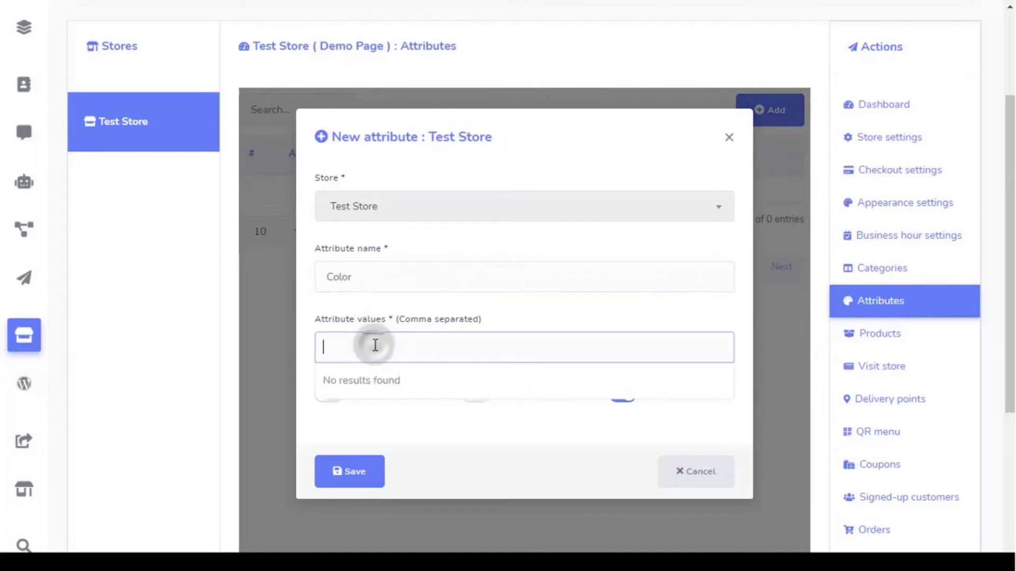
text(White)
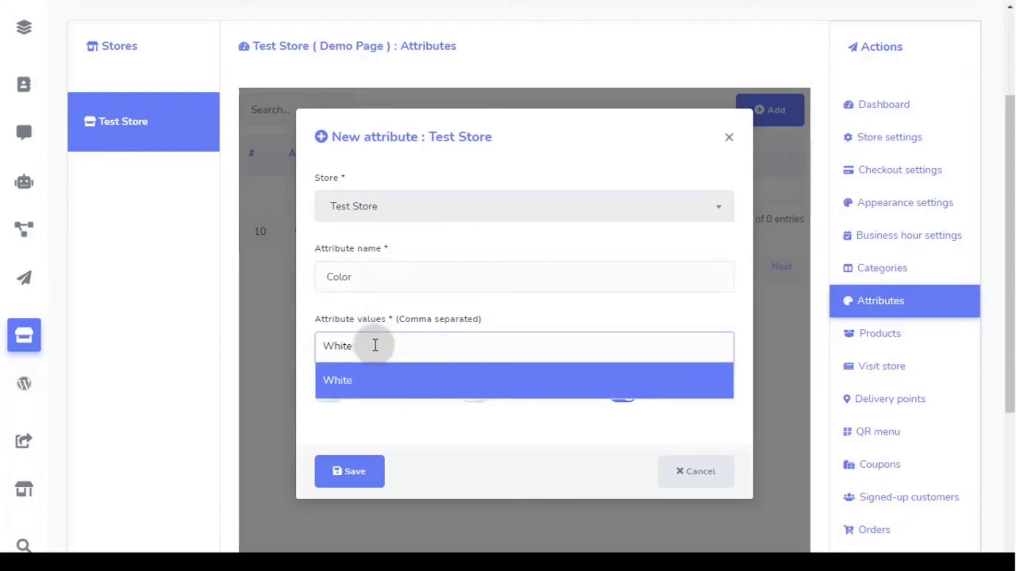
key(Return)
text(Bl)
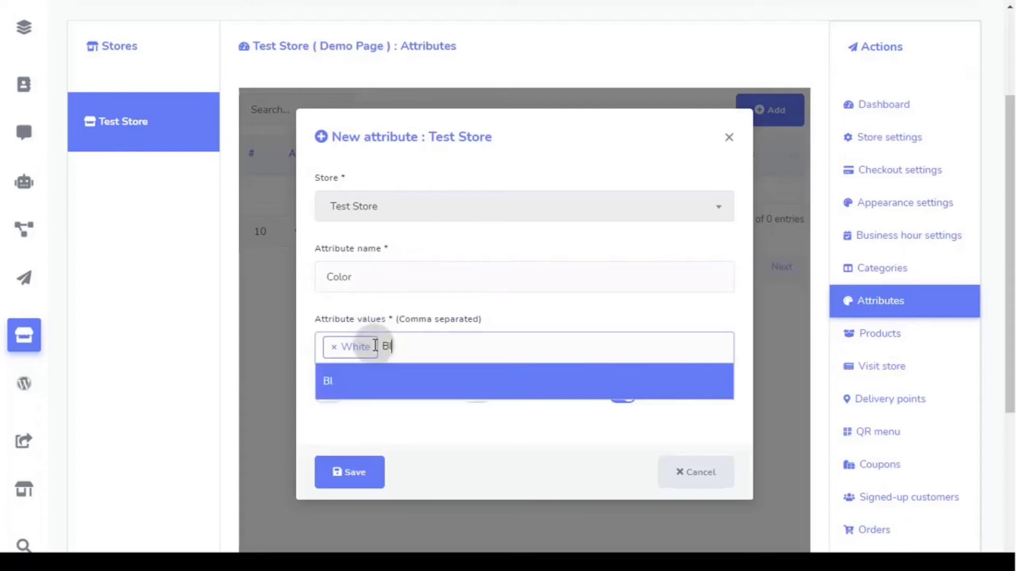
text(ack)
key(Return)
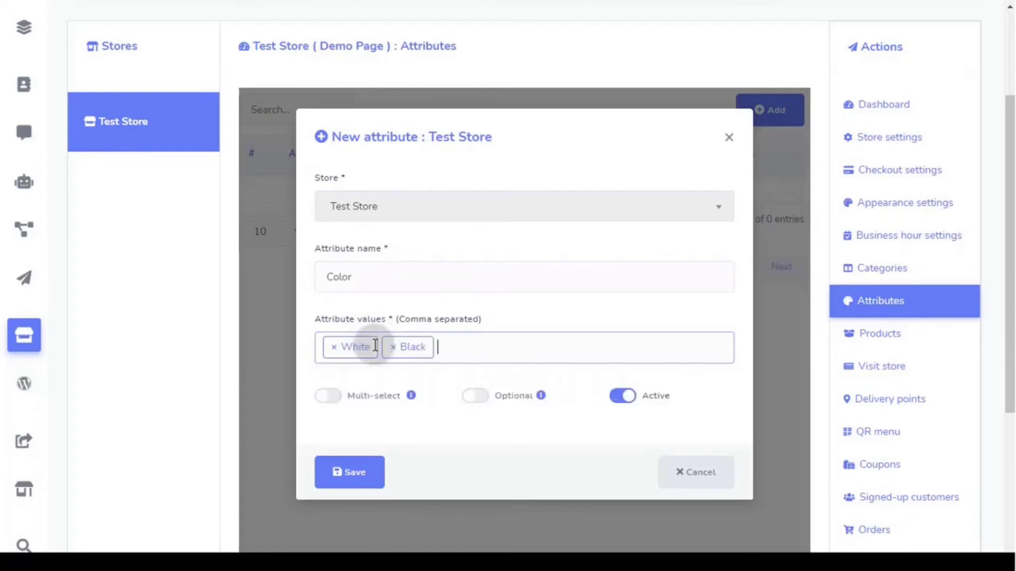
text(Red)
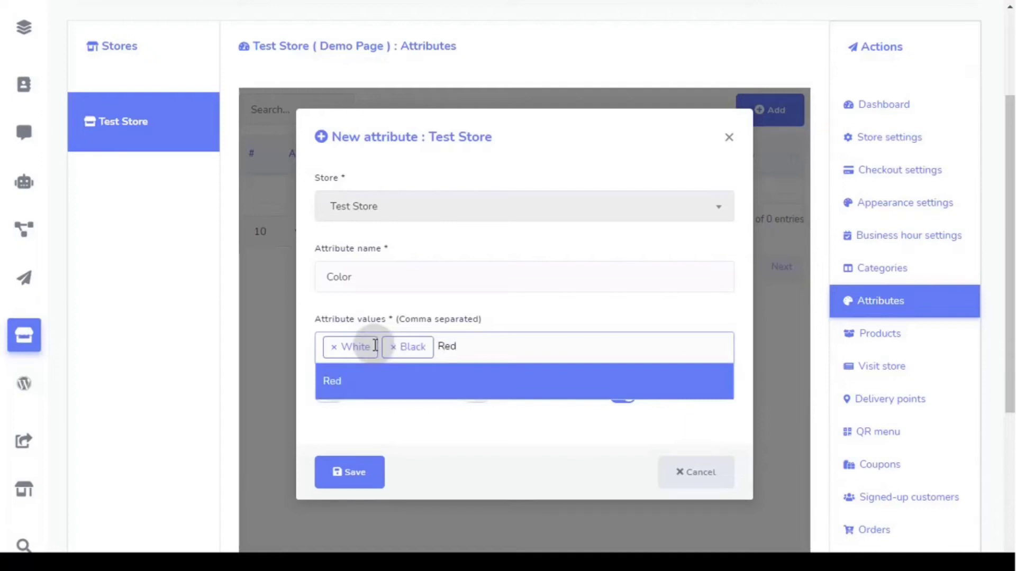
key(Return)
scroll(413, 360, down, 2)
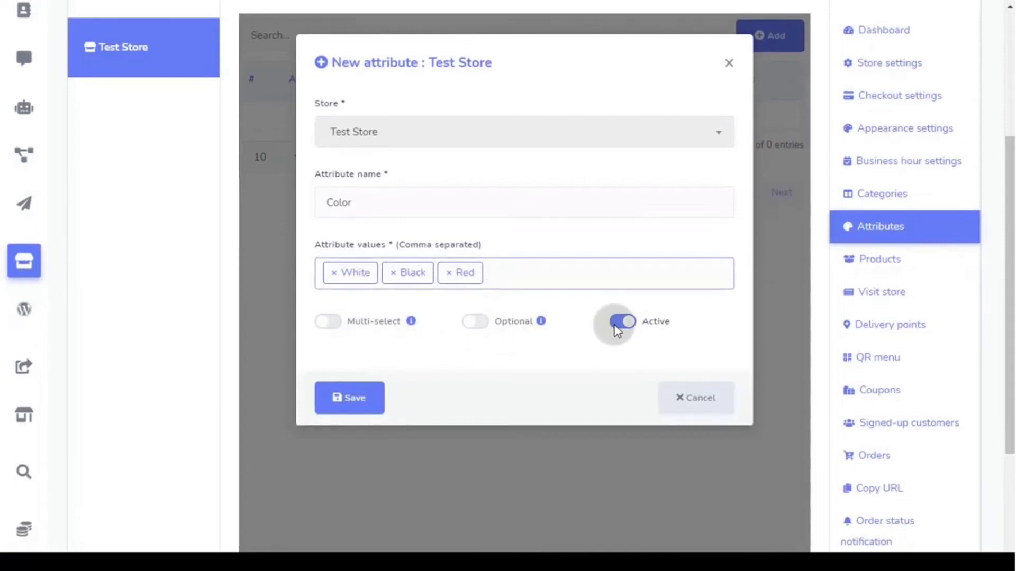
- Leave Multi-select and Optional off and Active on, then save the Color attribute
click(326, 321)
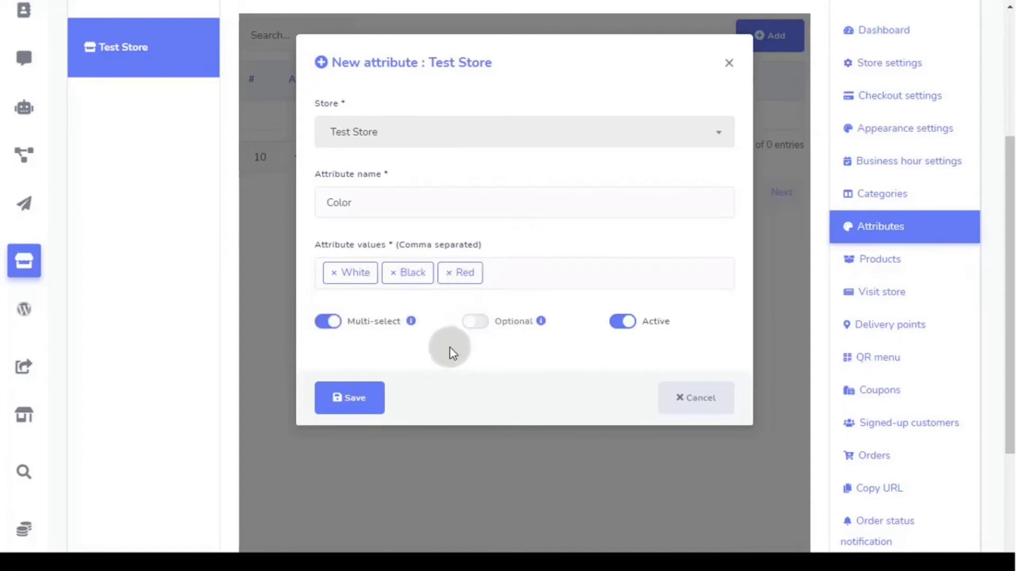
click(328, 321)
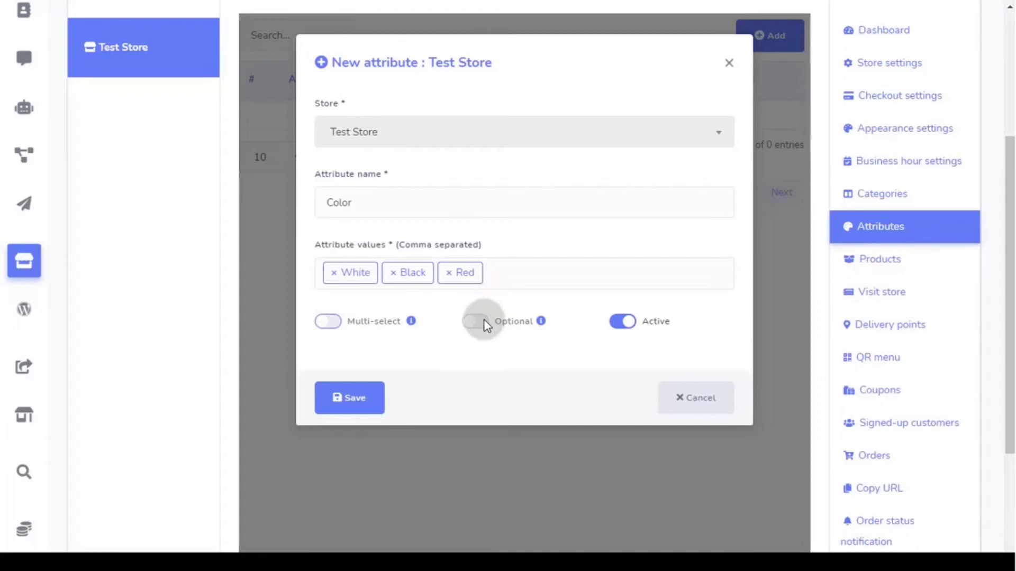
click(484, 322)
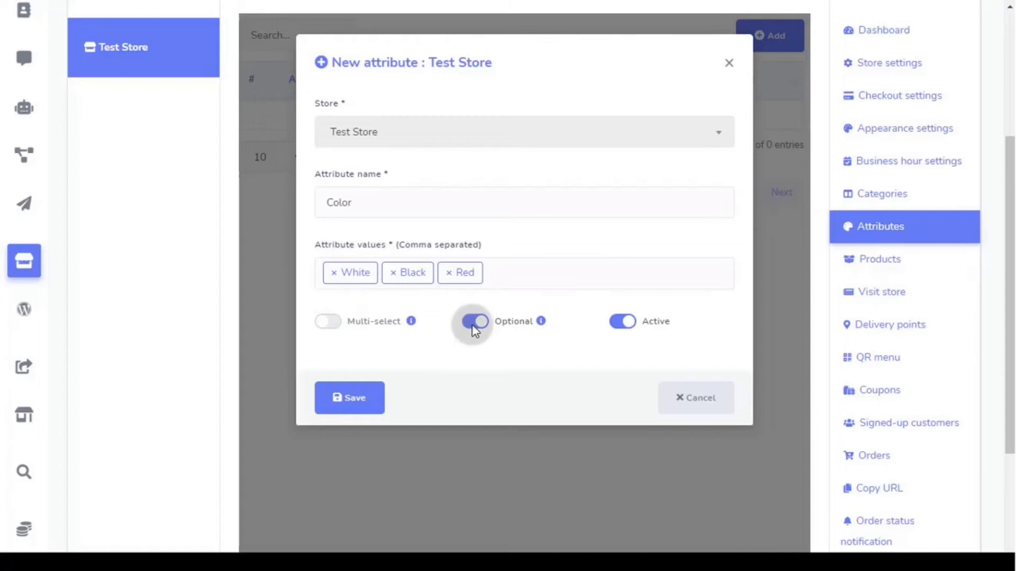
click(474, 327)
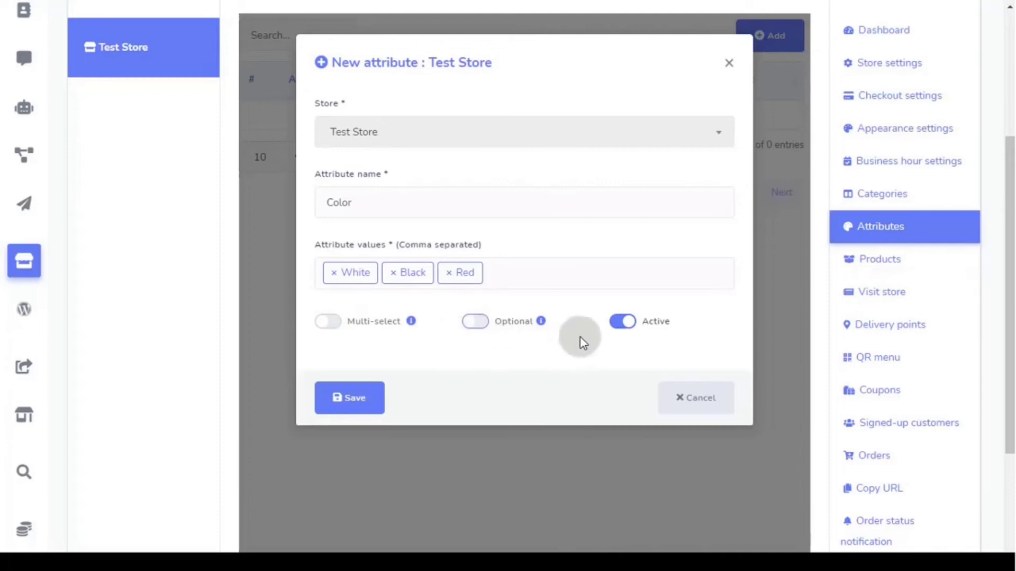
click(620, 325)
click(620, 325)
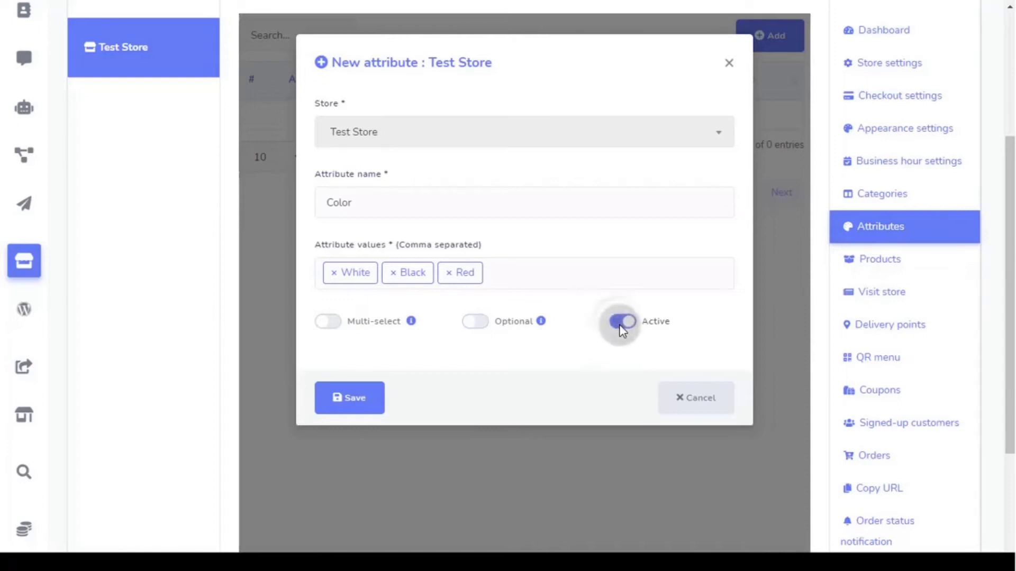
click(357, 402)
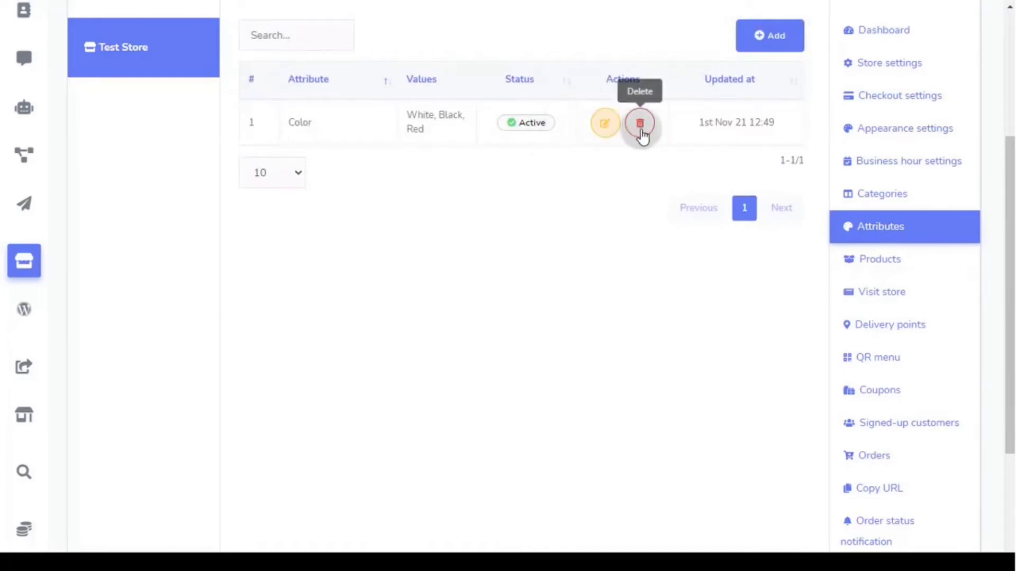
- Go to Products in the Actions sidebar to view the empty product table
scroll(625, 310, up, 2)
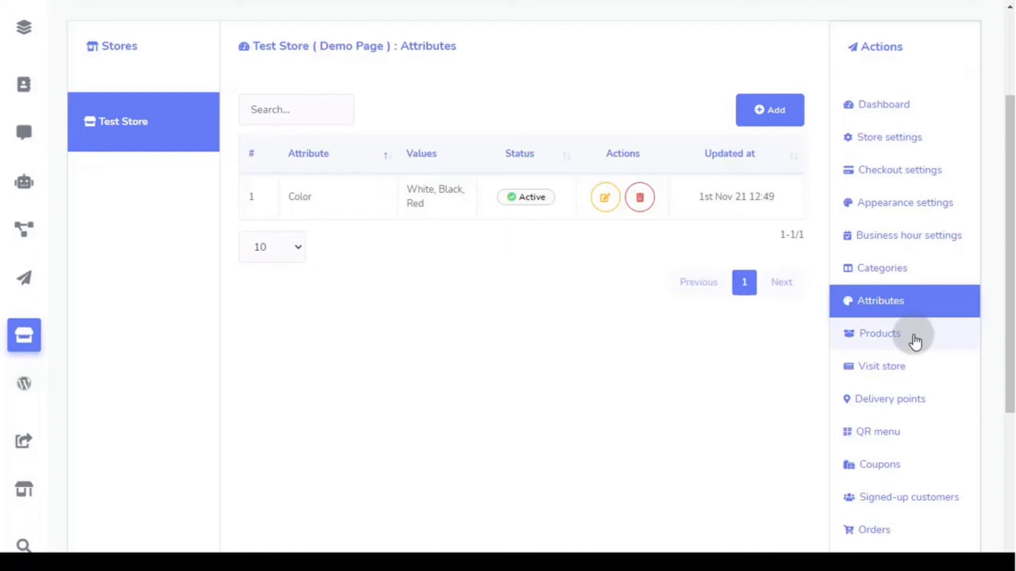
click(914, 338)
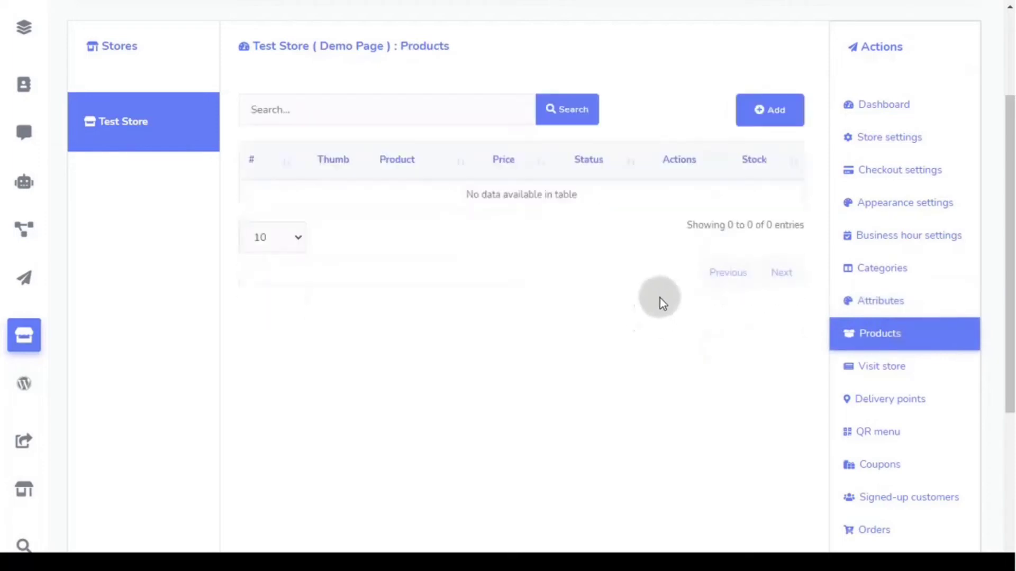
- Add a new product named Shoe1 with original price 24 and sell price 18
click(770, 113)
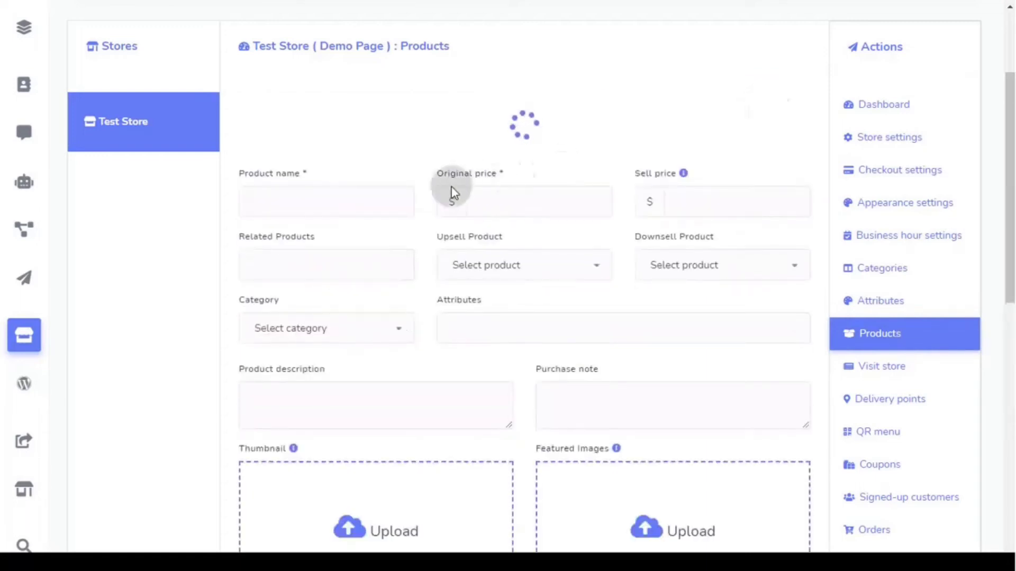
click(336, 193)
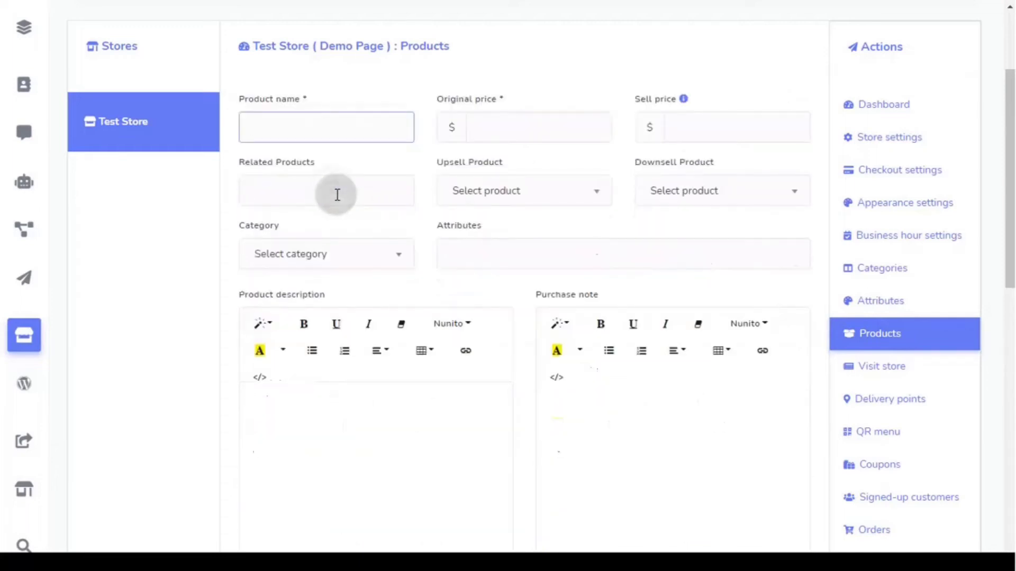
text(Shoe1)
click(500, 133)
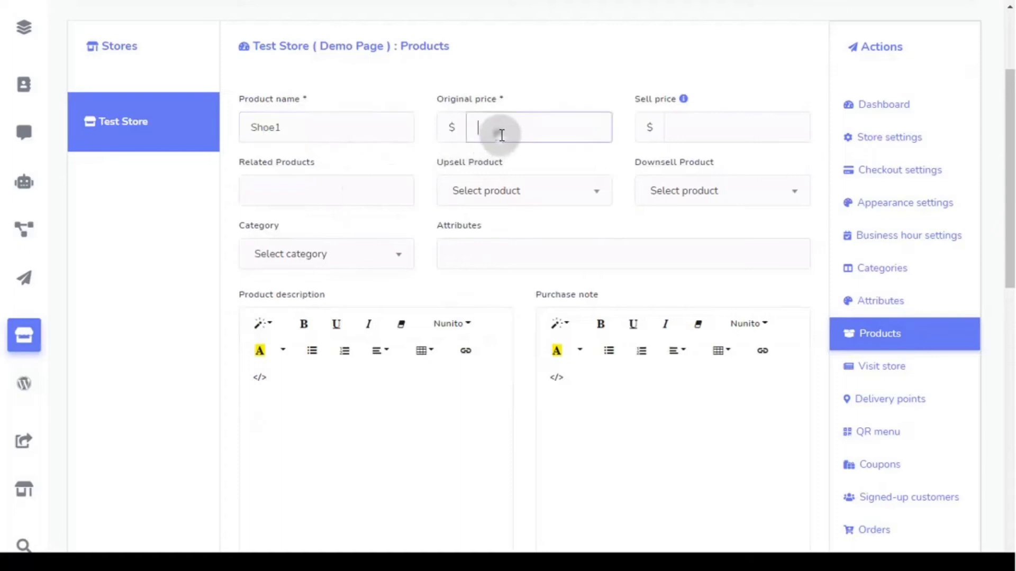
text(24)
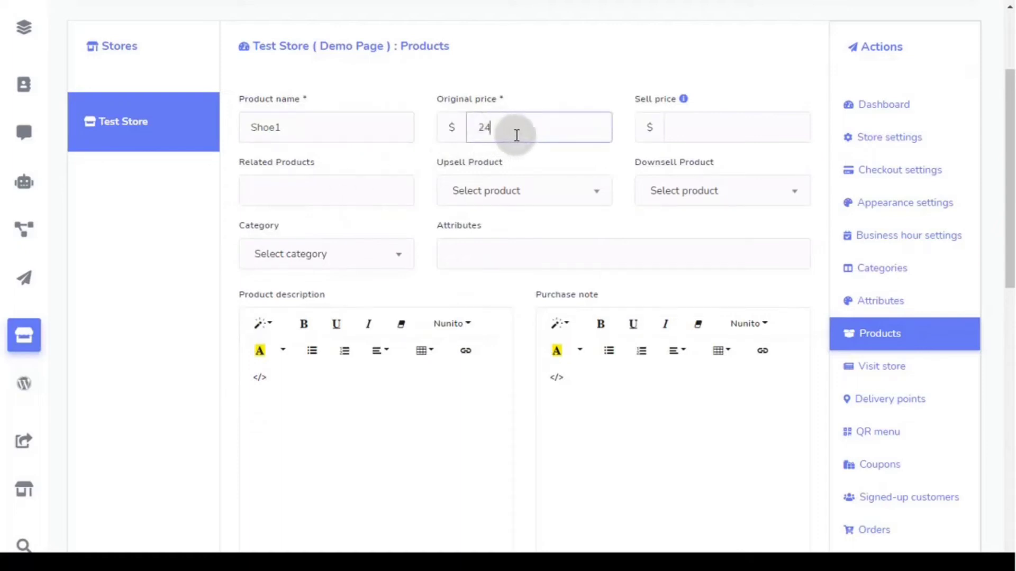
click(699, 130)
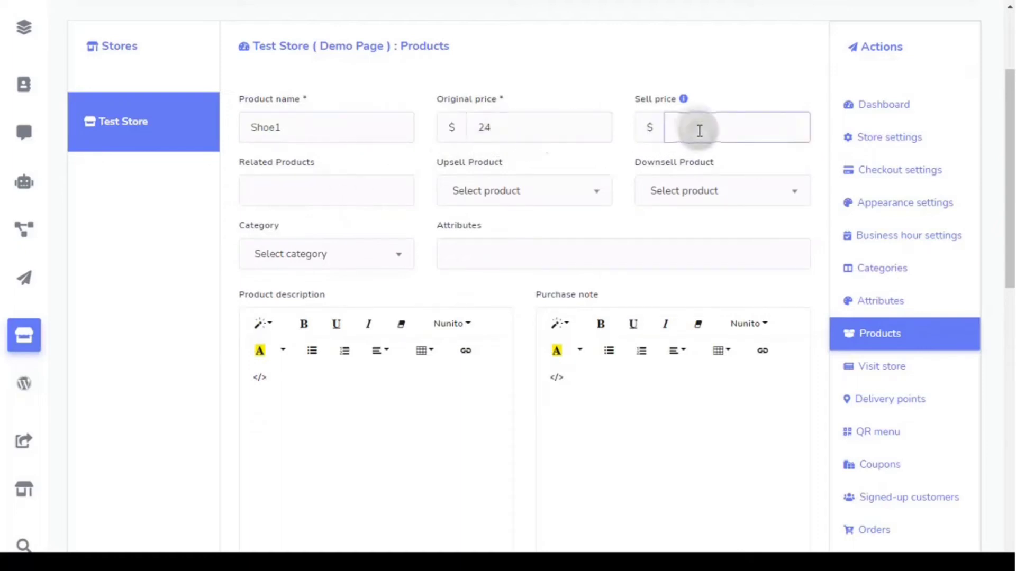
text(18)
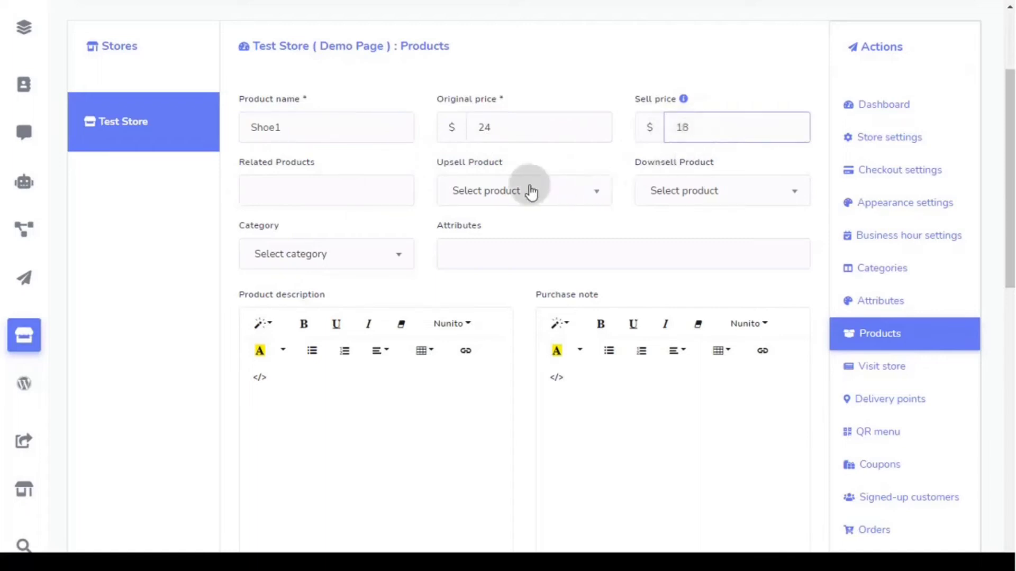
- Check the empty related products list and put Shoe1 in the Shoe category
click(327, 190)
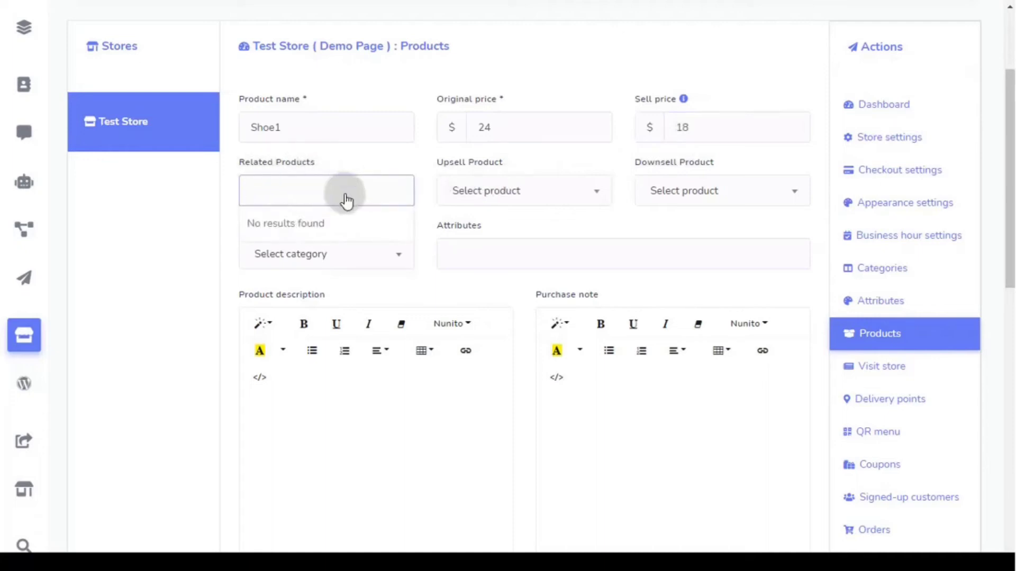
click(345, 198)
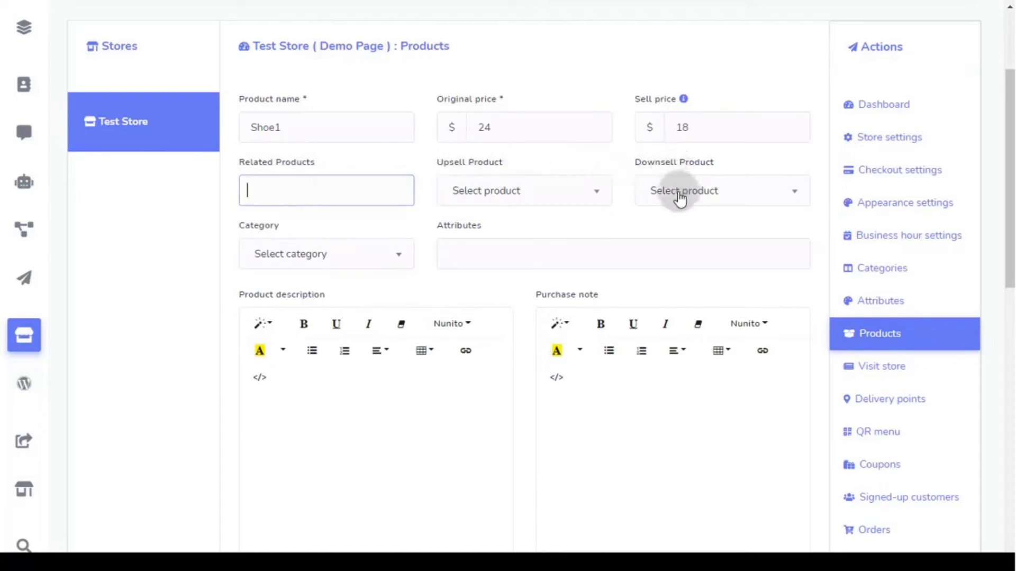
click(326, 256)
click(302, 356)
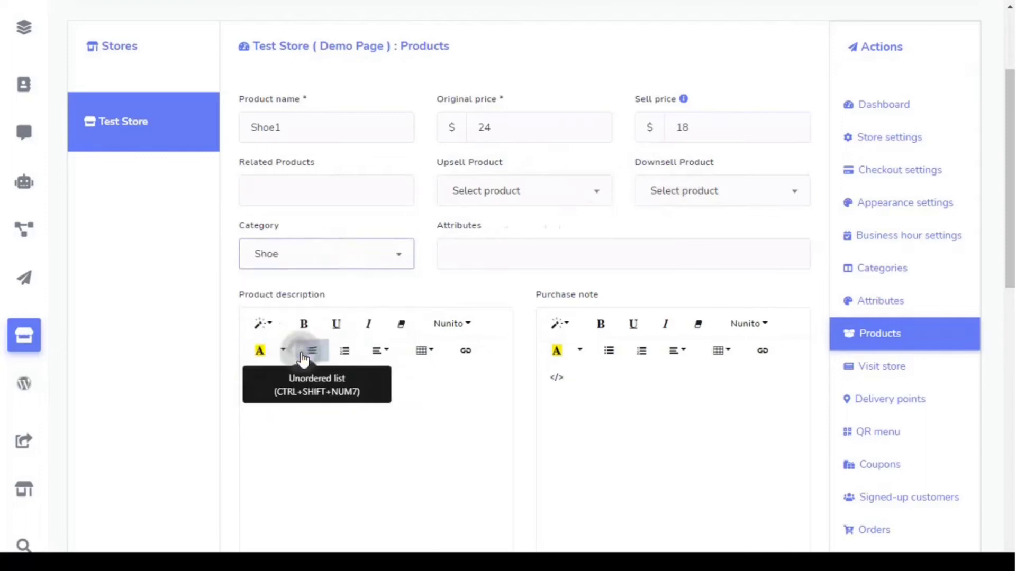
- Add the Color attribute, leaving Red and White price variations as increment
click(480, 258)
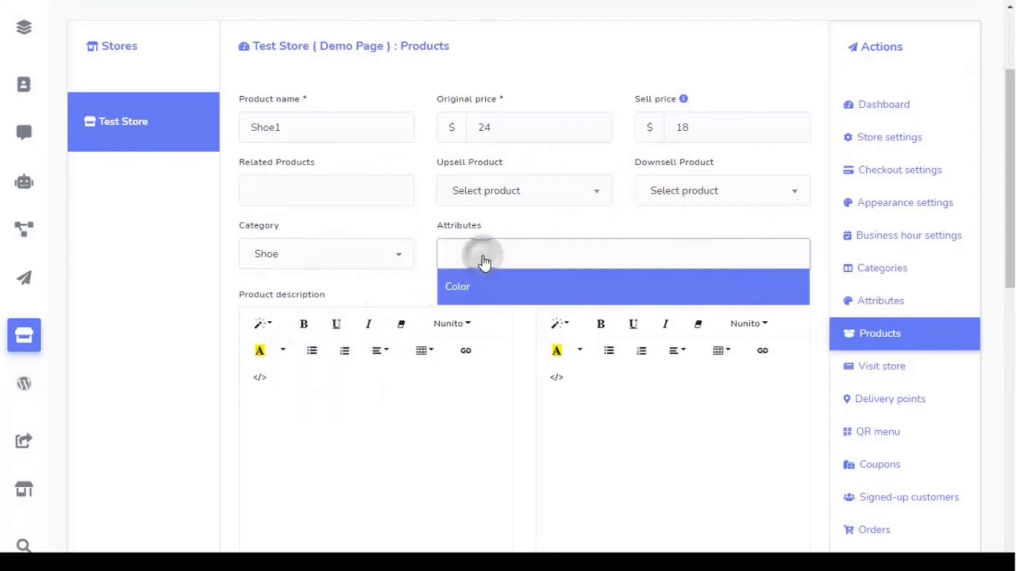
click(478, 288)
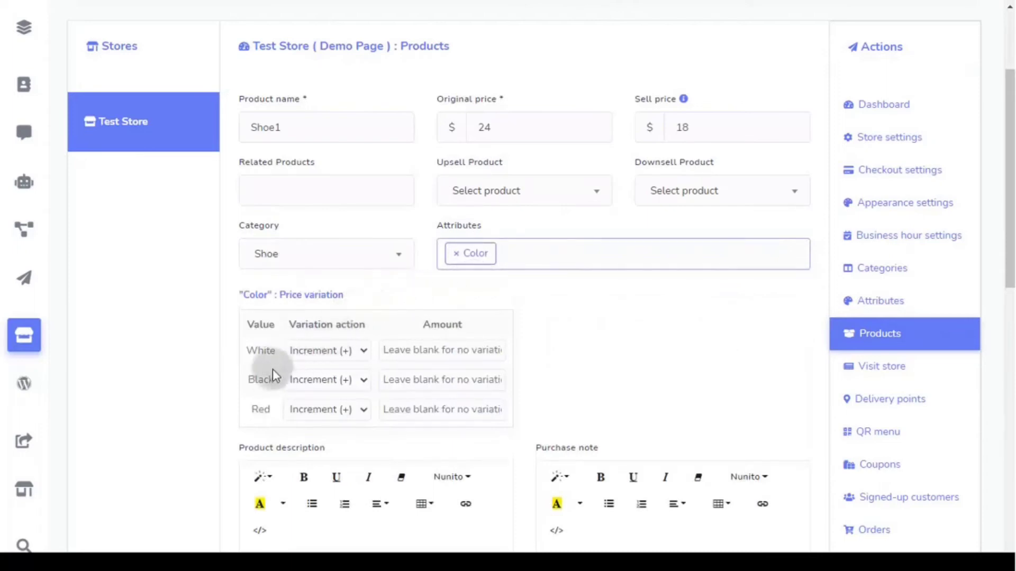
click(313, 412)
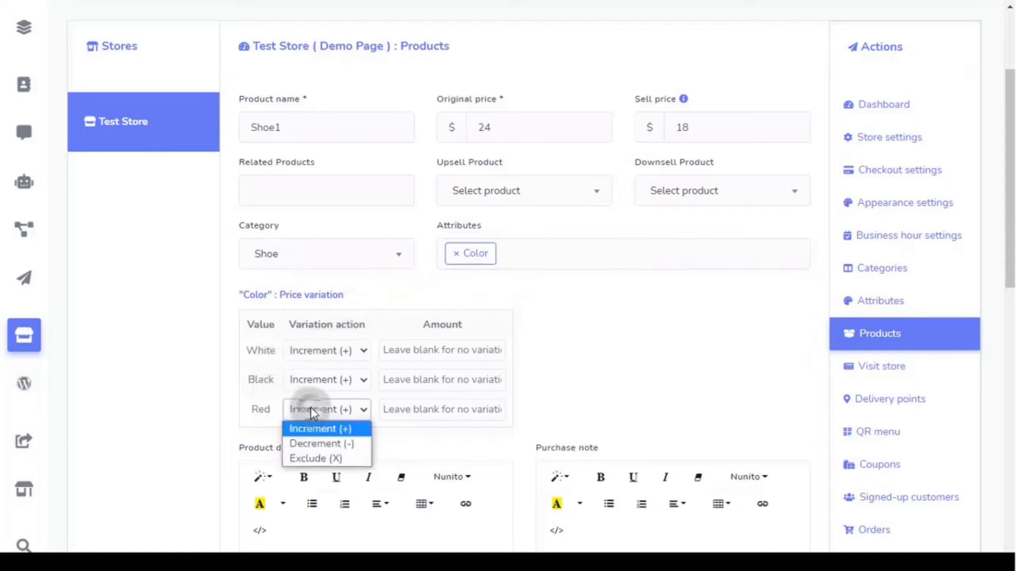
click(312, 408)
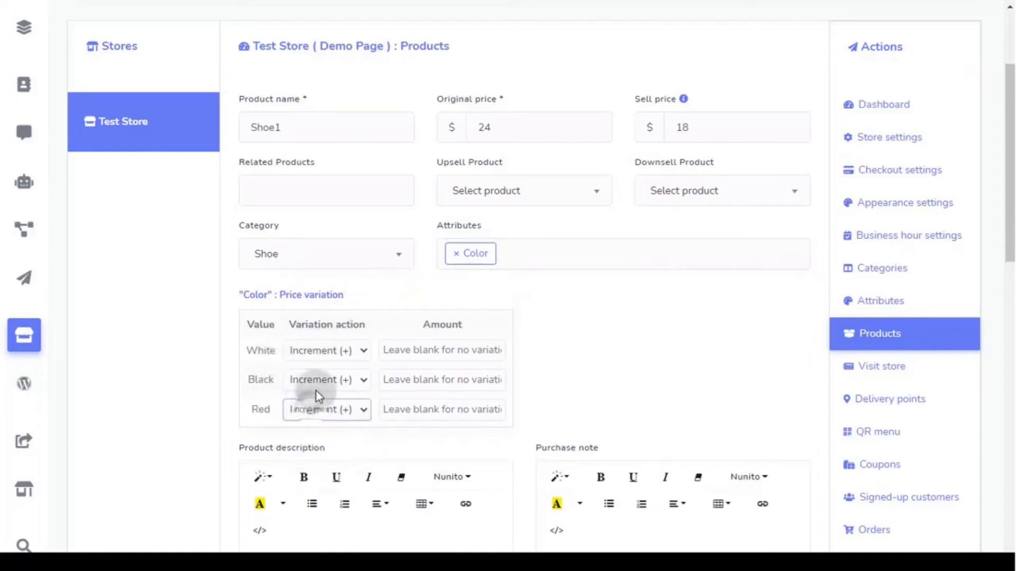
click(329, 356)
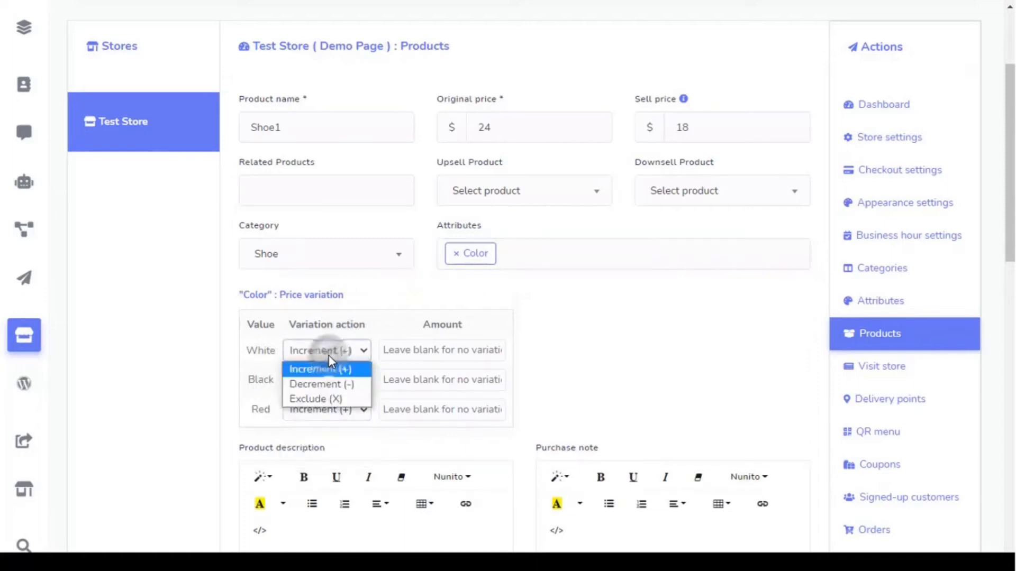
click(330, 360)
scroll(280, 345, down, 4)
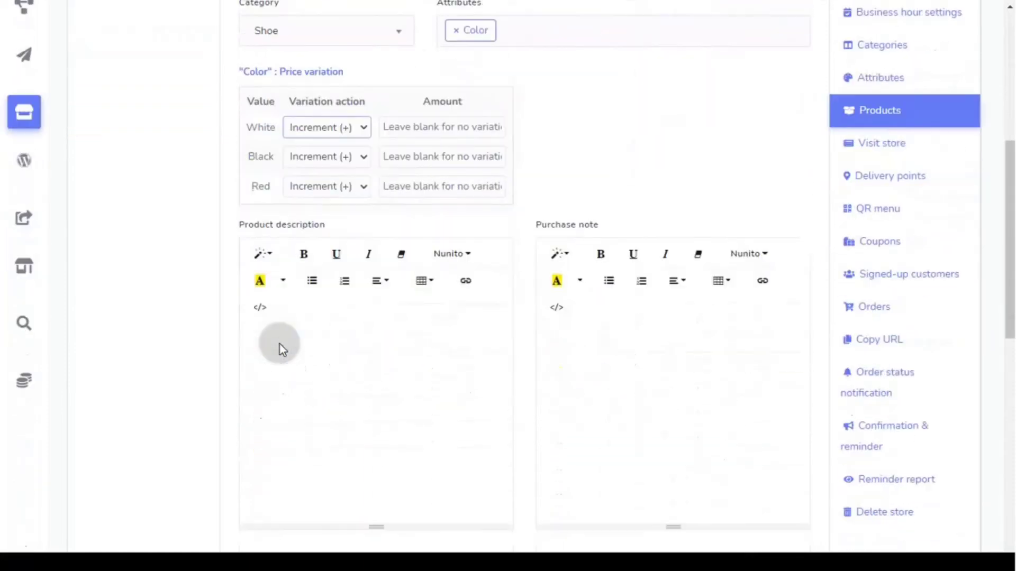
- Upload the grey hiking boot image as Shoe1's thumbnail
click(293, 343)
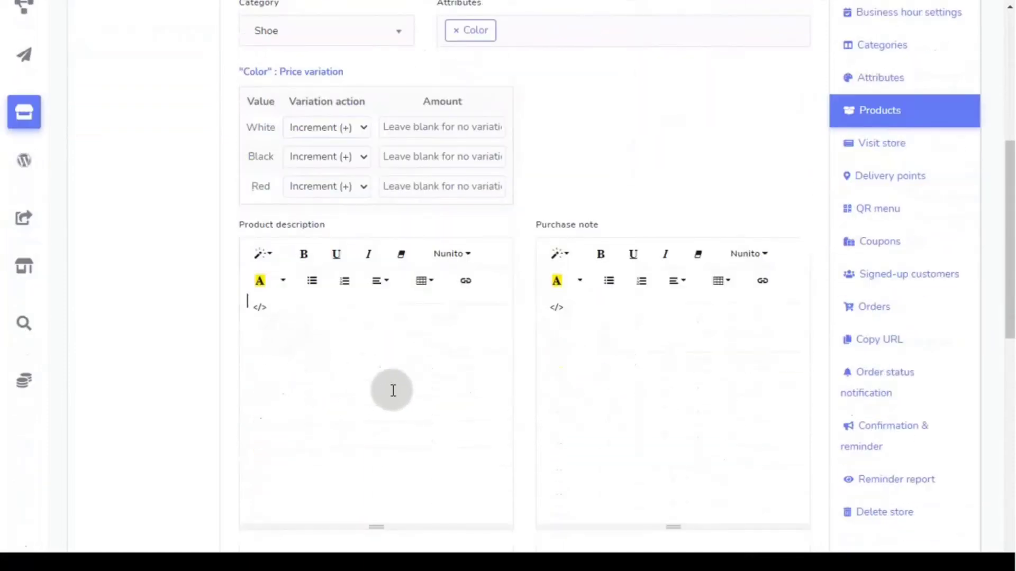
click(586, 359)
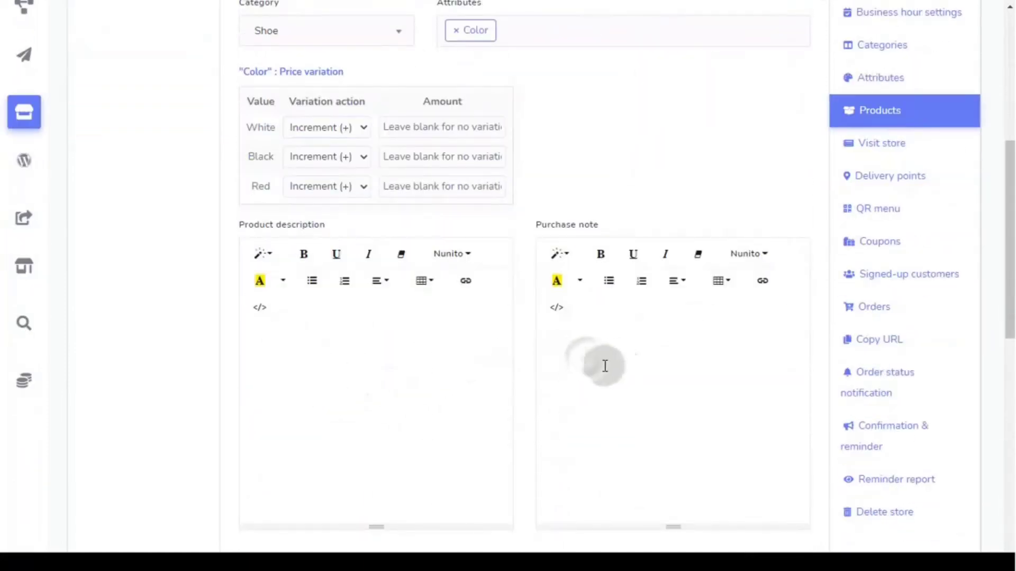
scroll(601, 365, down, 4)
scroll(601, 367, down, 3)
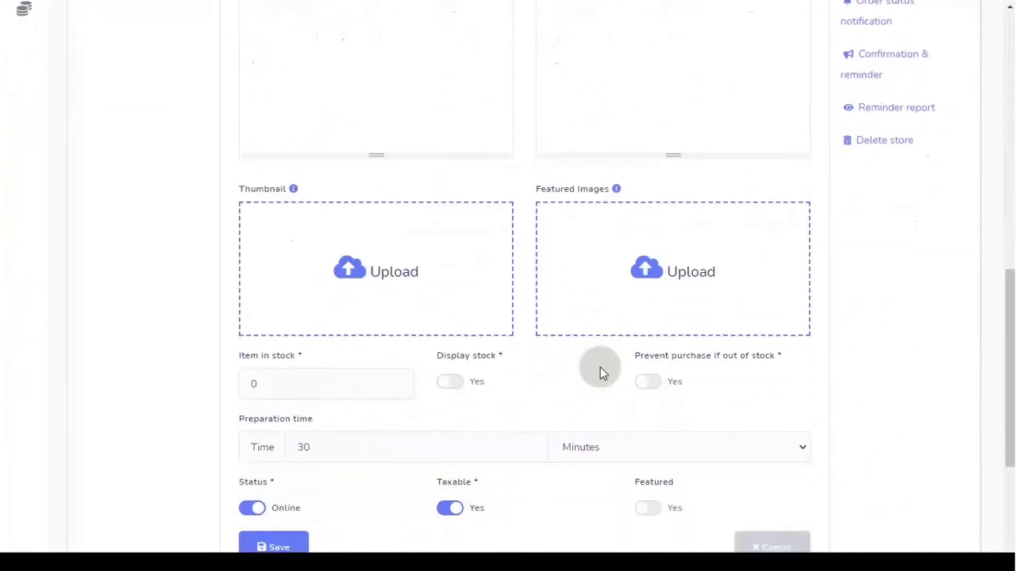
scroll(601, 368, down, 2)
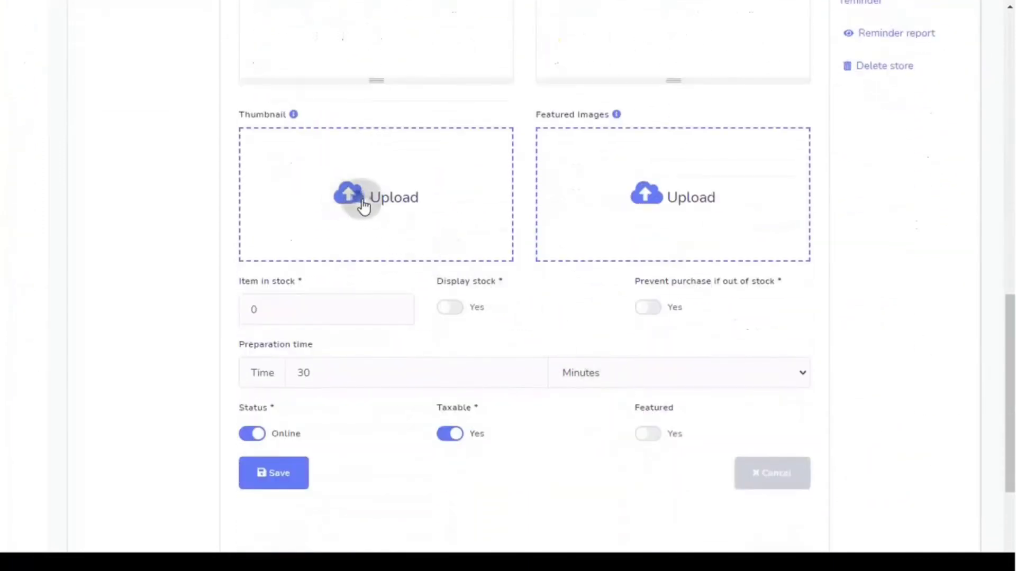
click(364, 207)
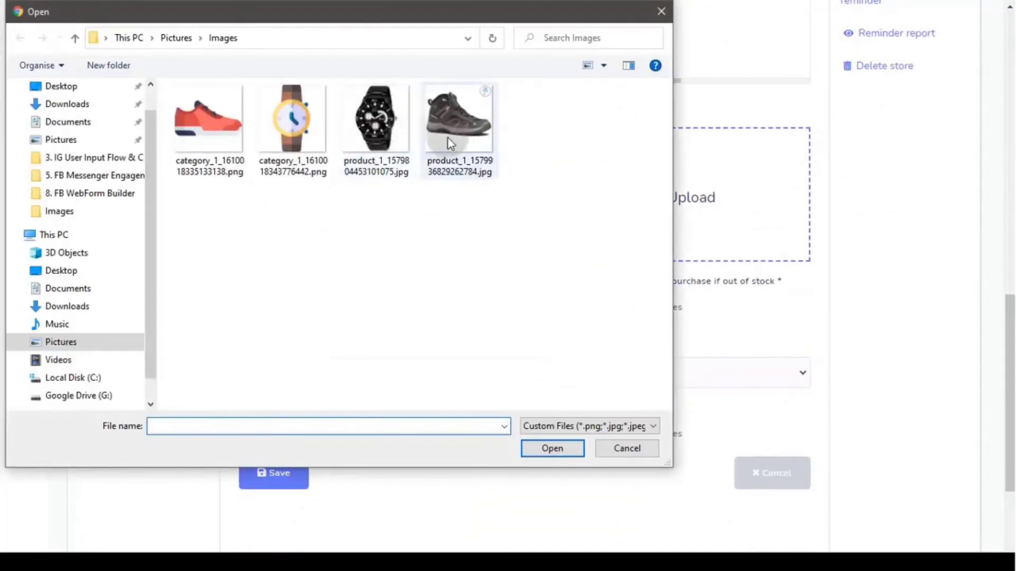
double_click(447, 142)
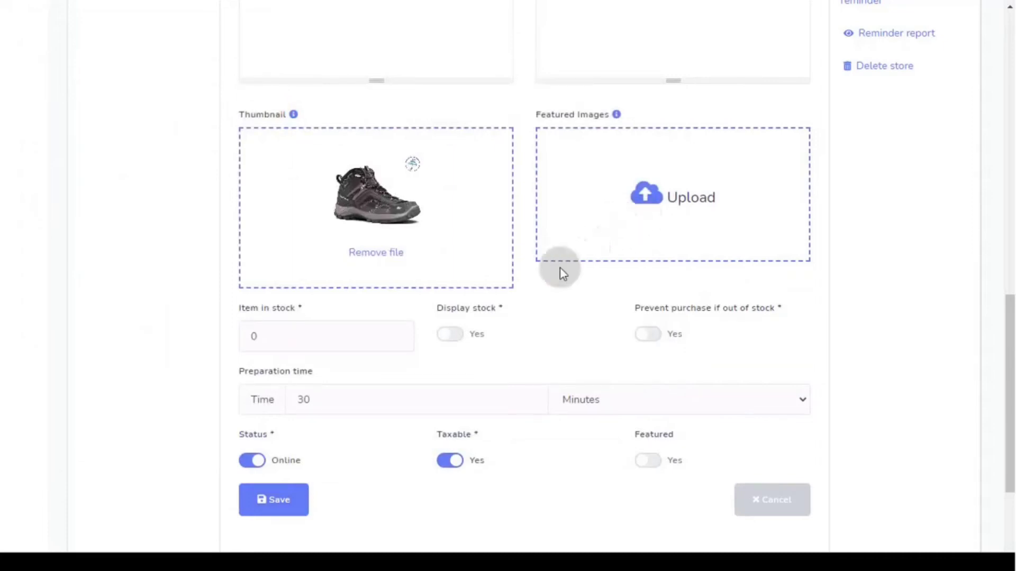
- Set 28 items in stock, enable stock display and out-of-stock purchase blocking, and save Shoe1
click(320, 333)
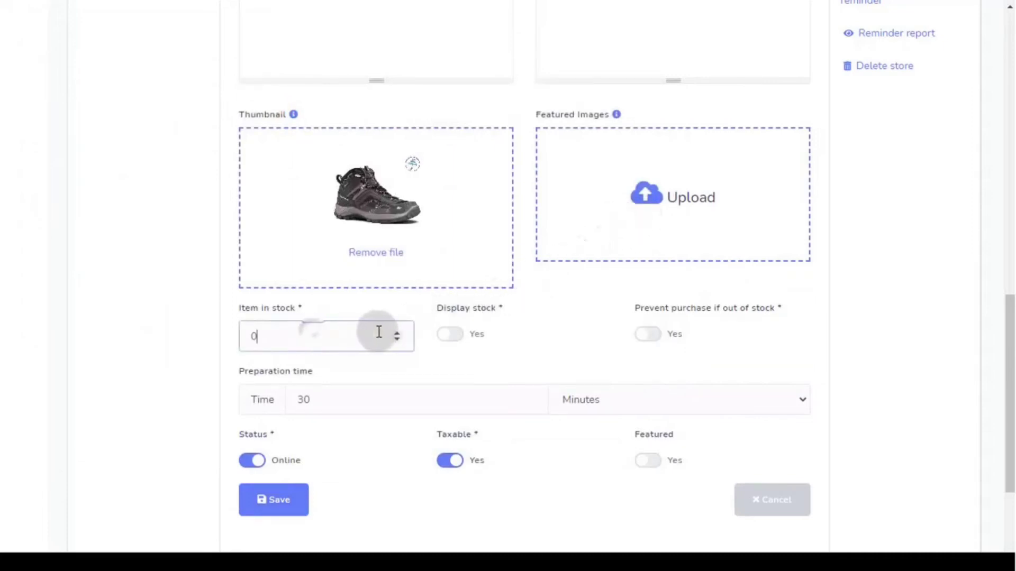
click(397, 334)
click(397, 334)
click(398, 335)
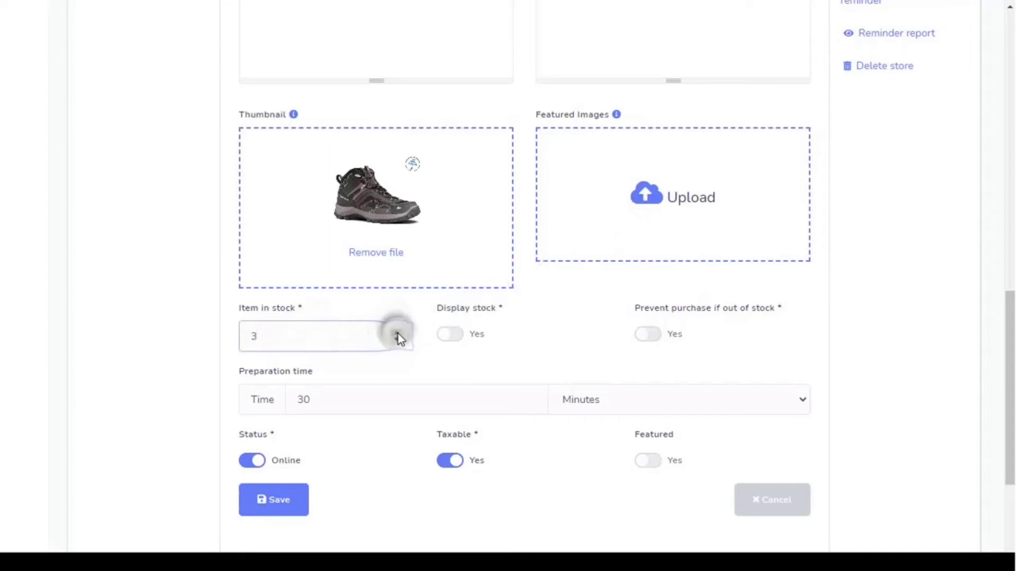
drag(398, 334, 397, 335)
click(445, 334)
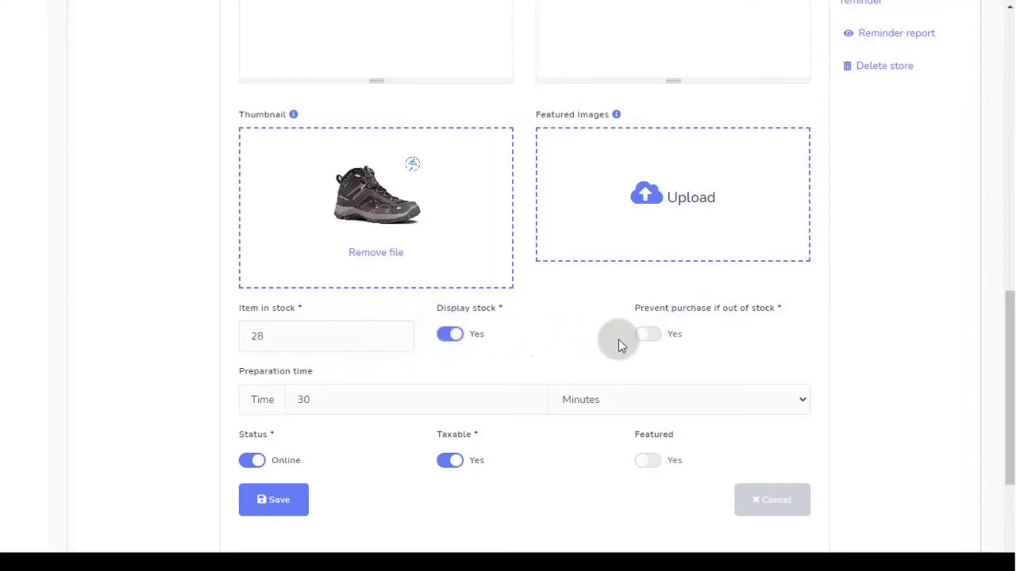
click(652, 336)
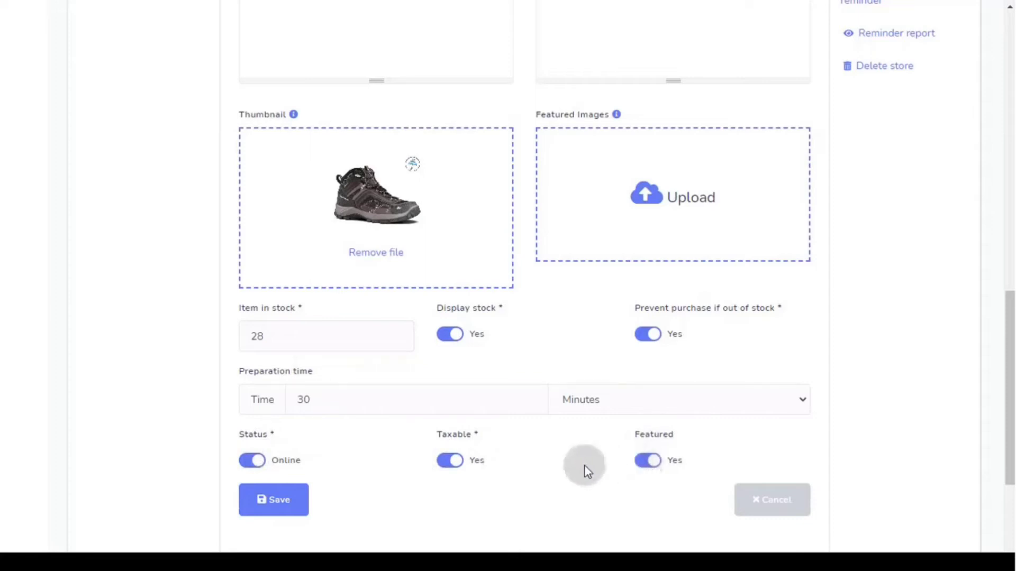
click(288, 509)
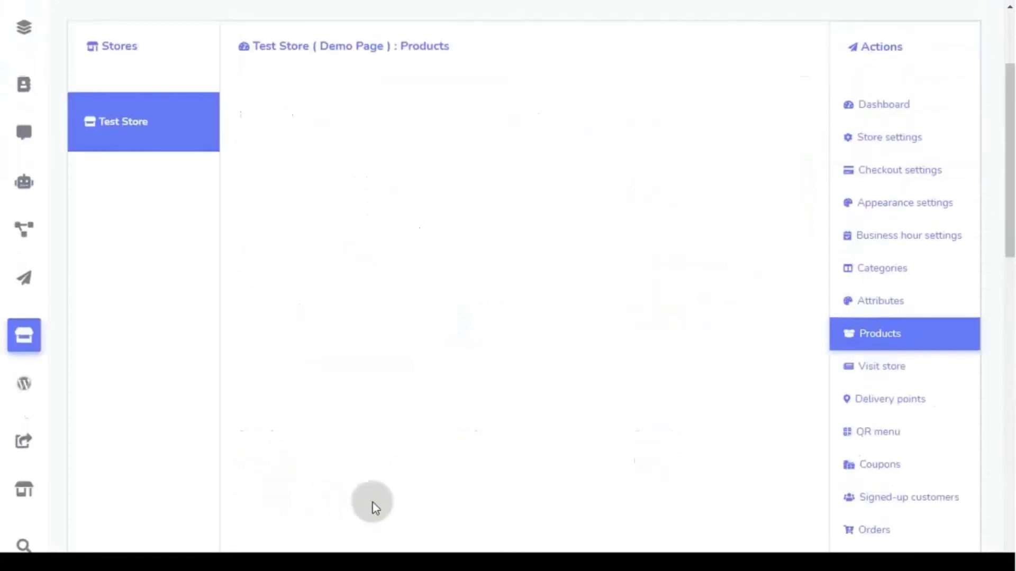
- Review Shoe1's product row ($18 from $24, 28 in stock) and open then close its Actions menu
scroll(372, 503, up, 2)
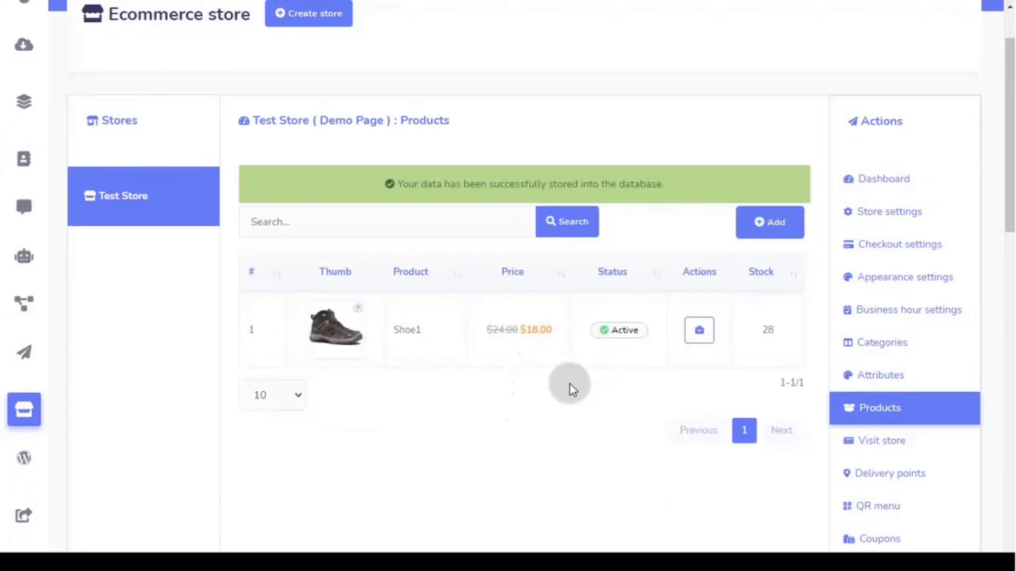
click(699, 333)
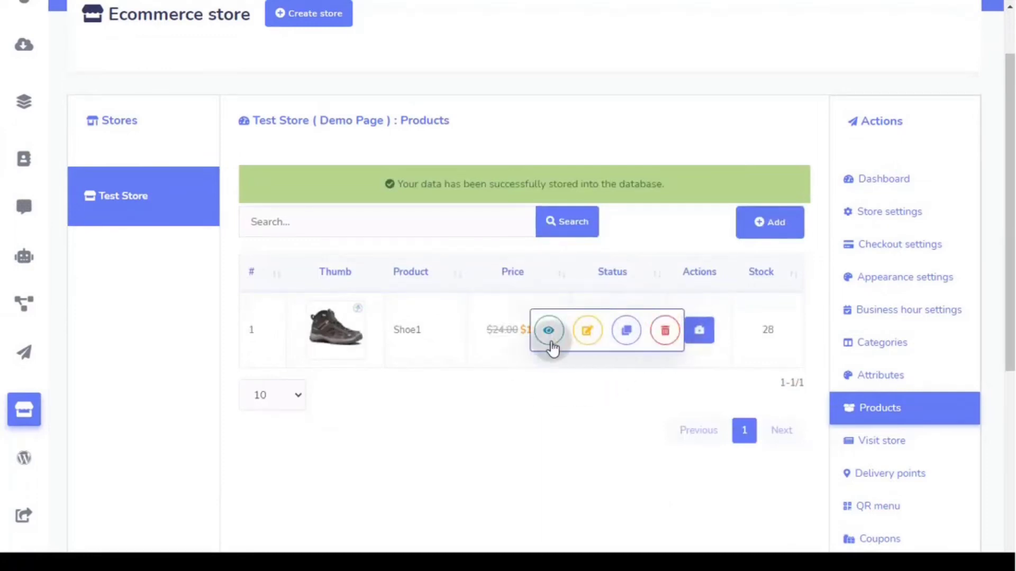
click(700, 340)
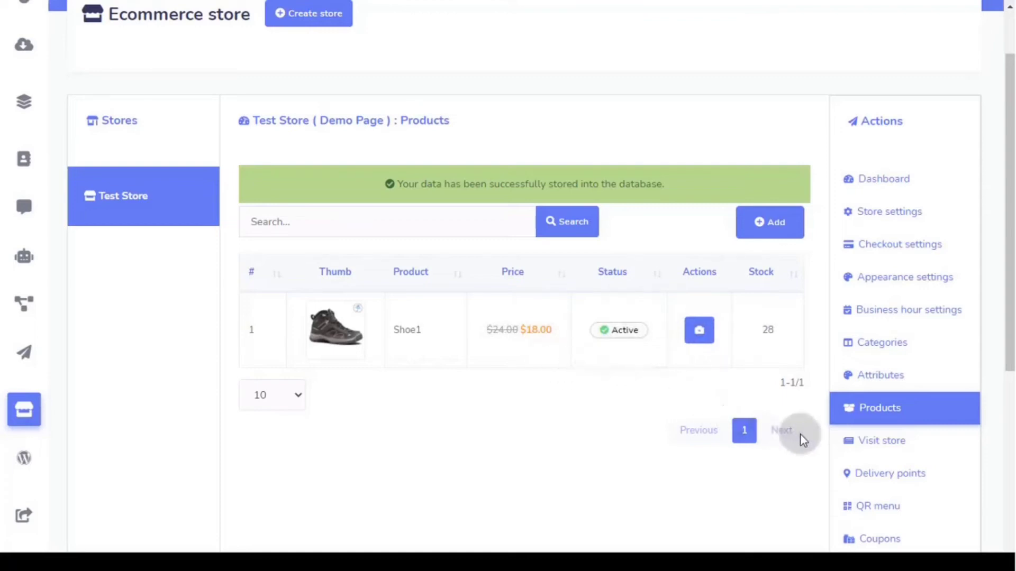
click(876, 449)
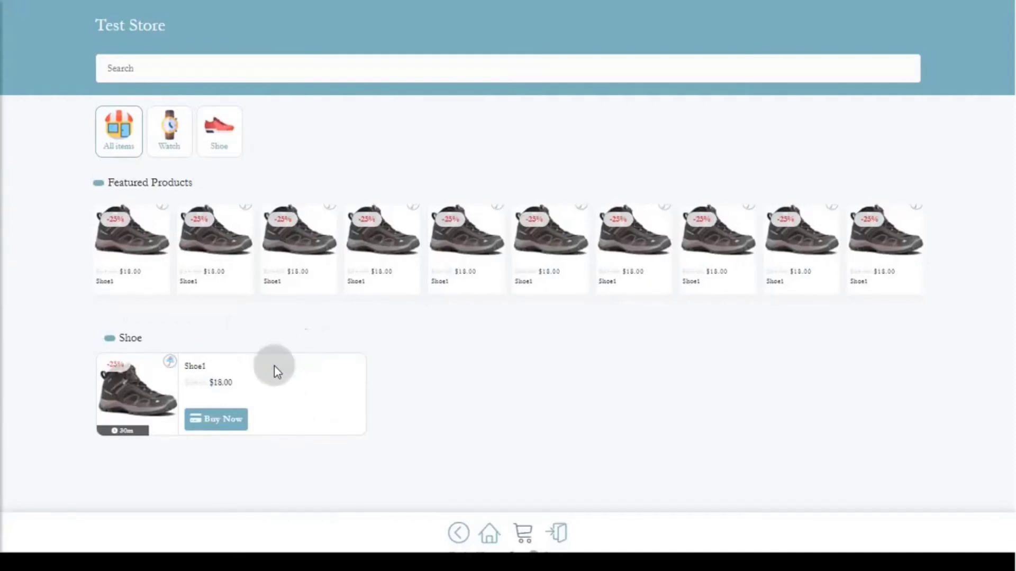
key(ctrl+w)
scroll(671, 356, down, 4)
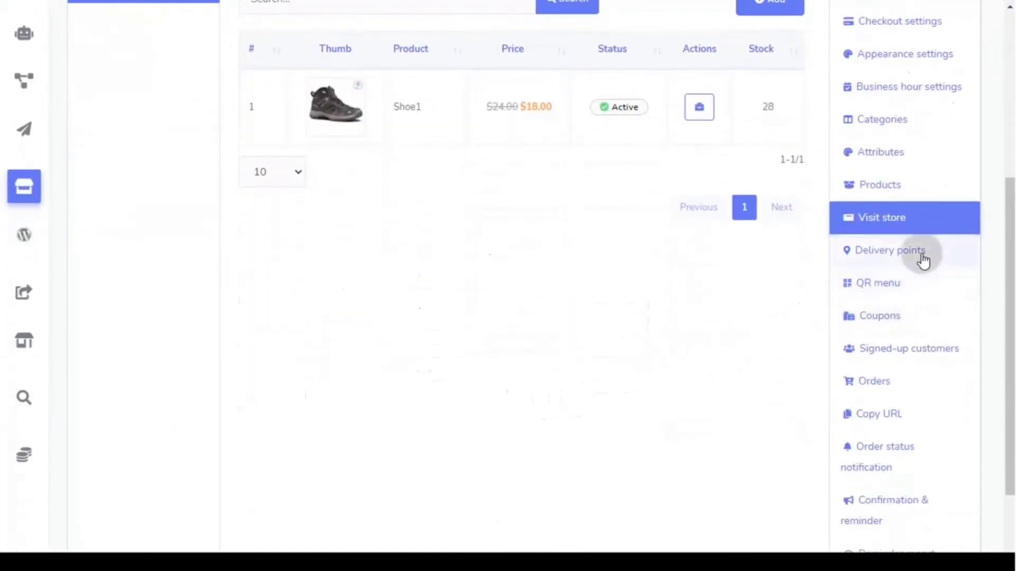
- Add active delivery point 'Store 1' with details 'Location of Store 1' and save it
click(919, 259)
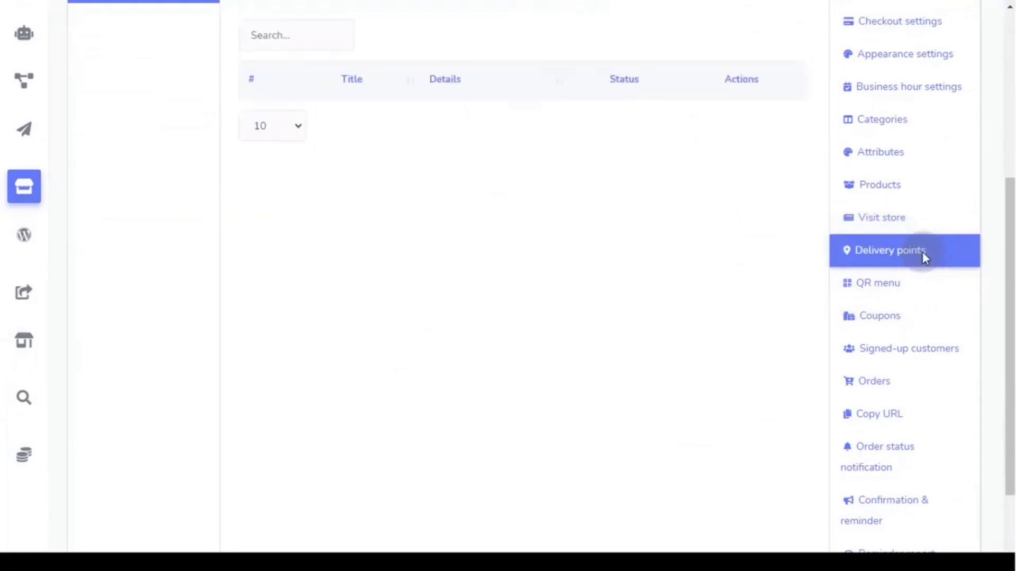
scroll(603, 356, up, 4)
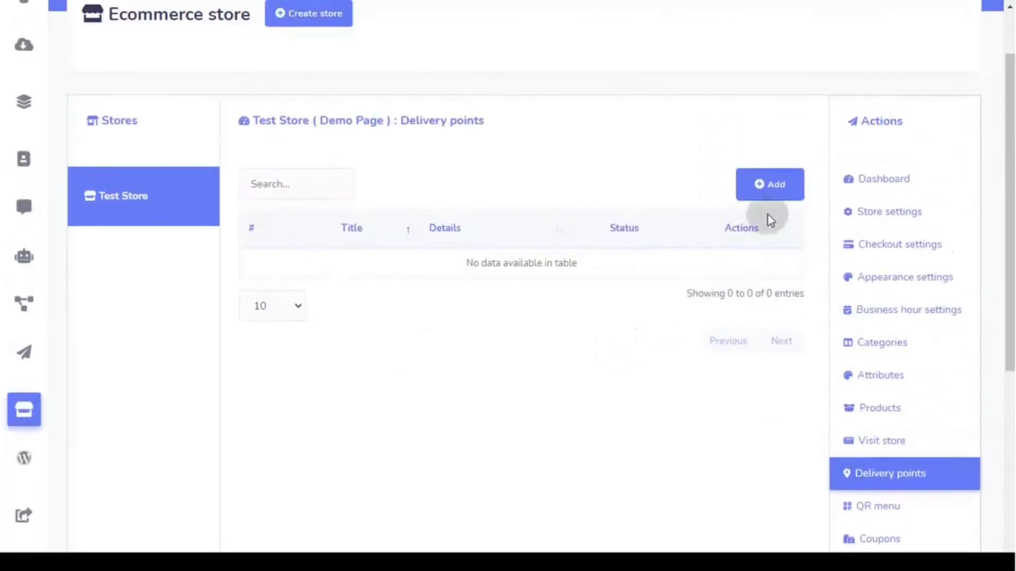
click(773, 200)
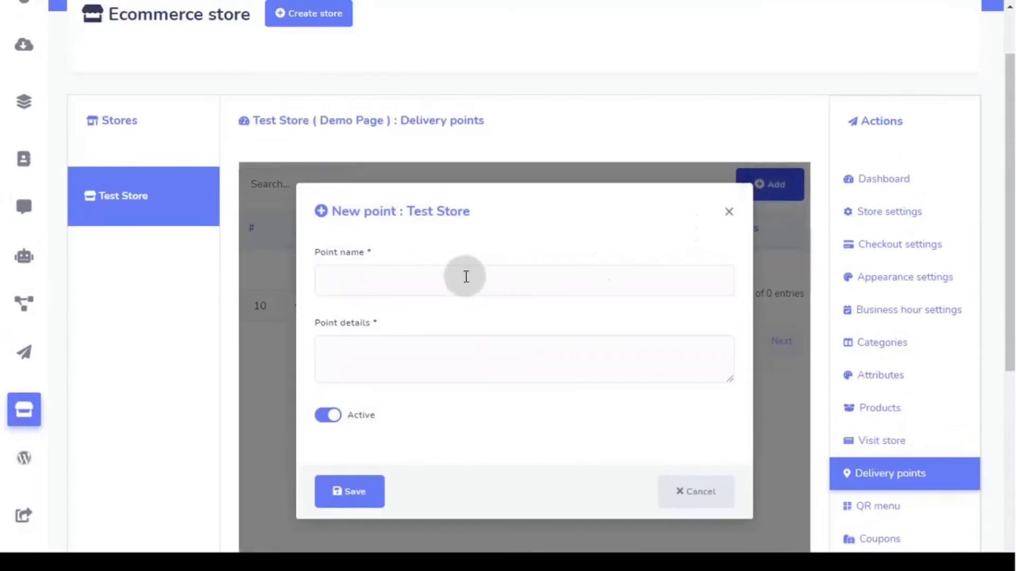
click(438, 281)
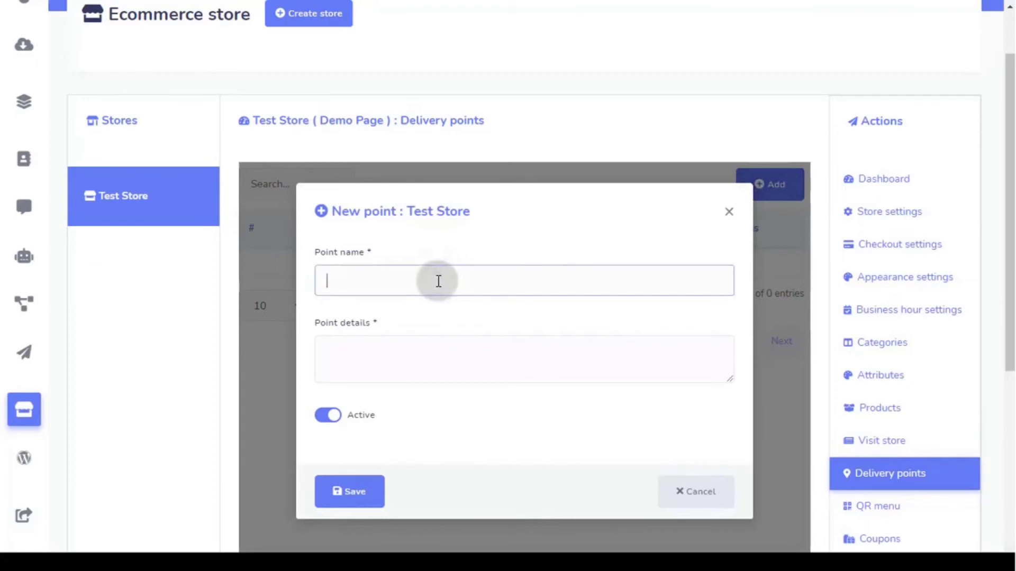
text(Store 1)
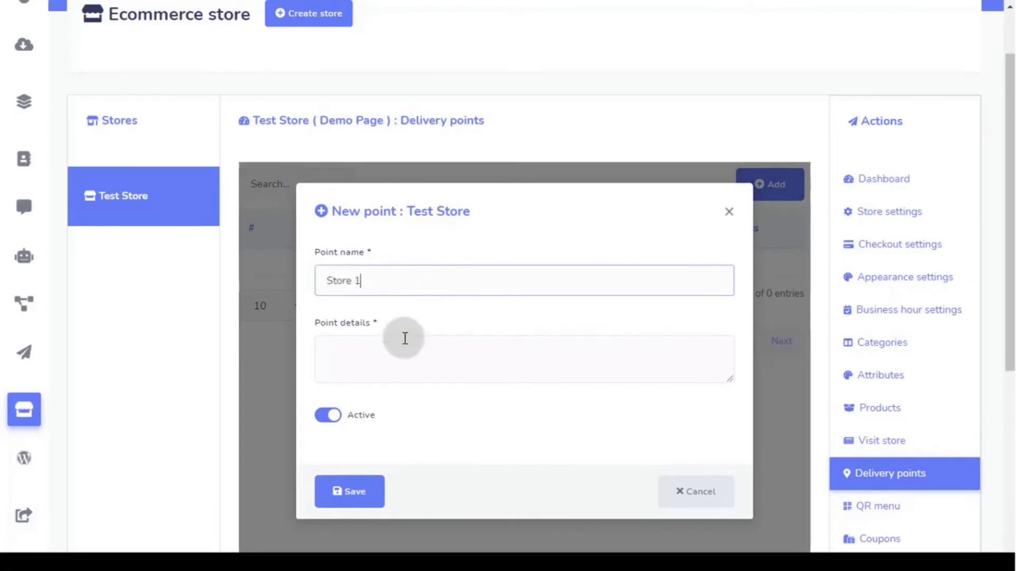
click(397, 364)
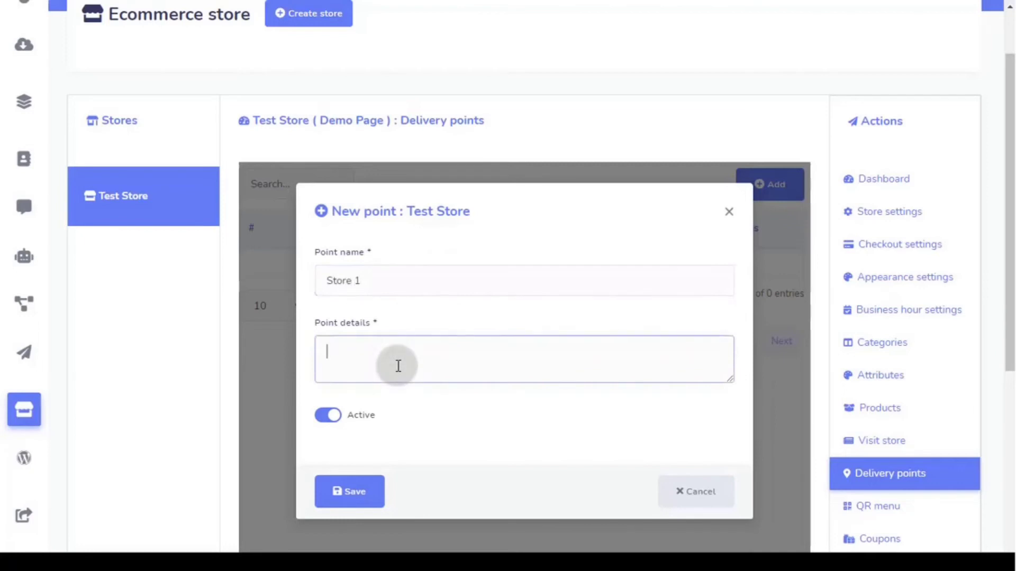
text(Location of Store)
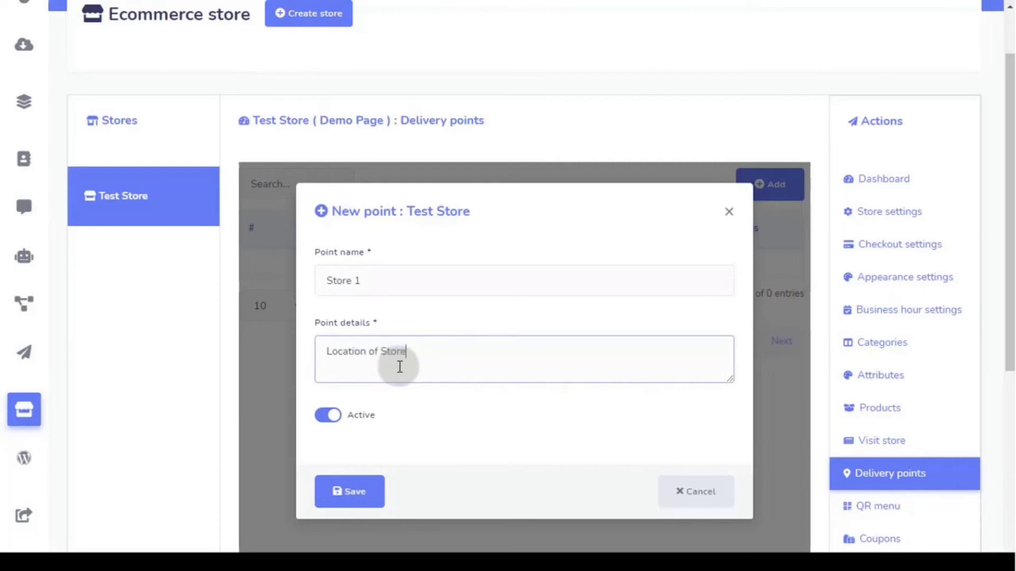
text( 1)
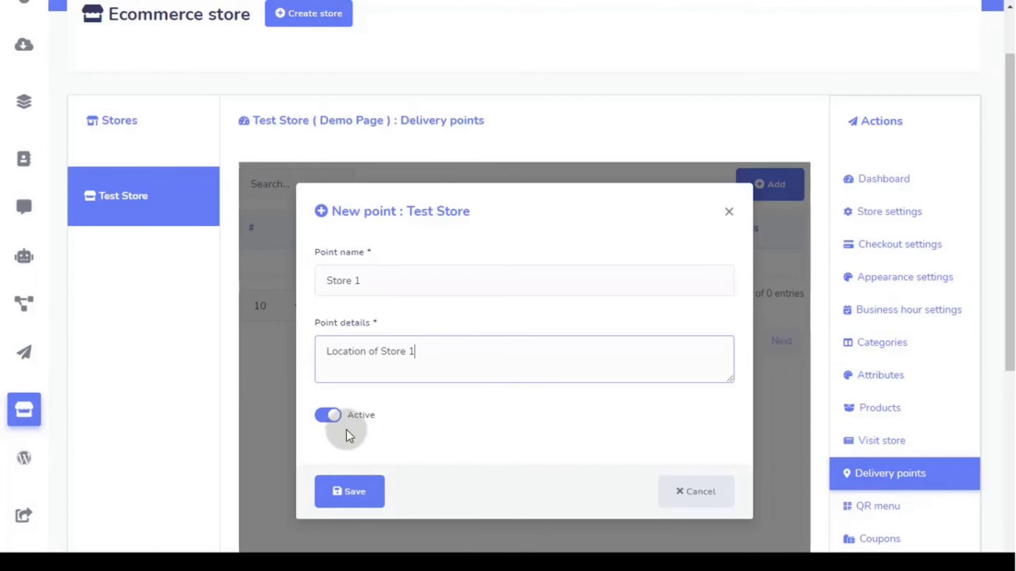
click(355, 493)
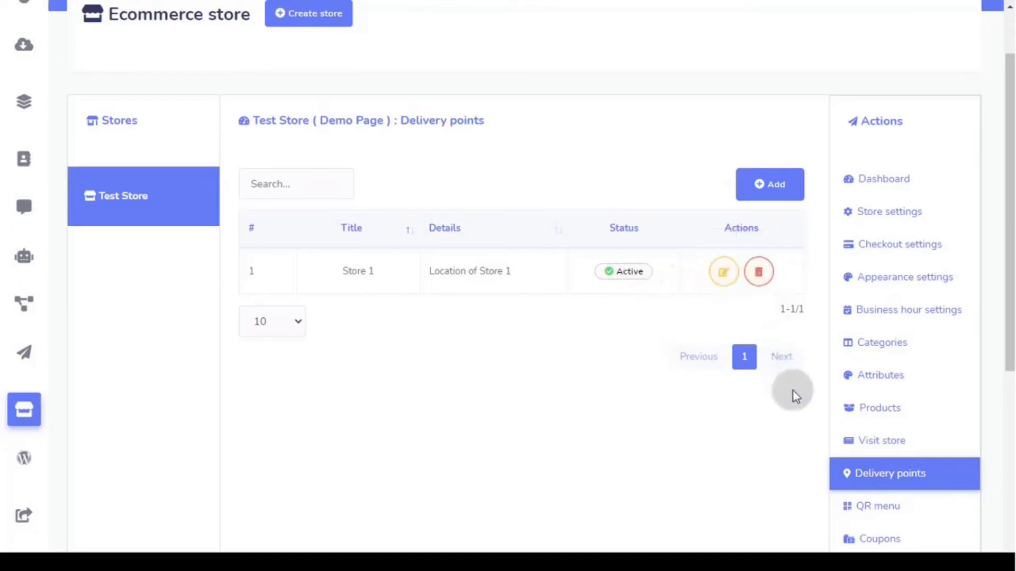
scroll(895, 492, down, 3)
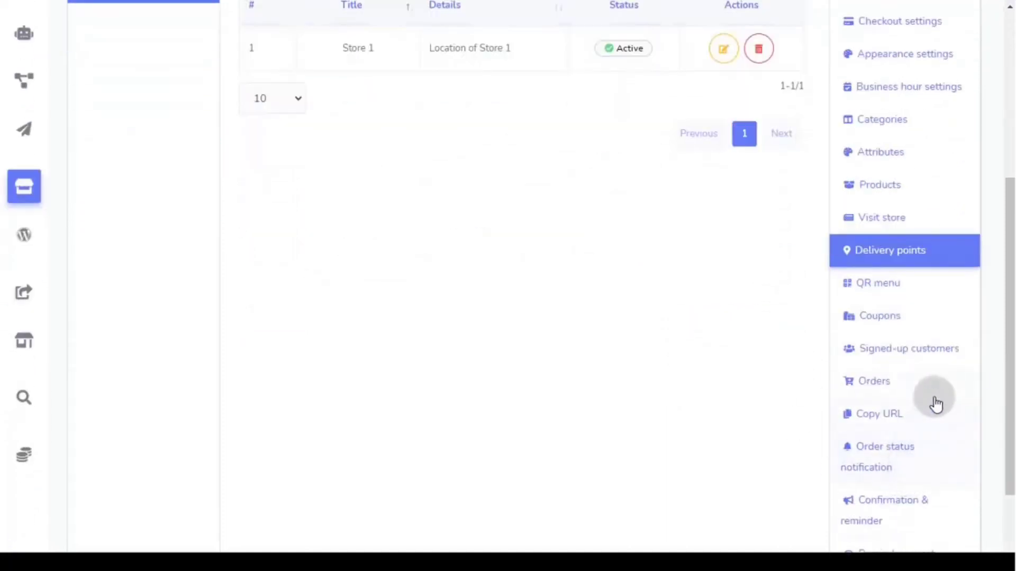
- Choose the Store 1 delivery point in Test Store's QR menu settings
scroll(934, 403, down, 2)
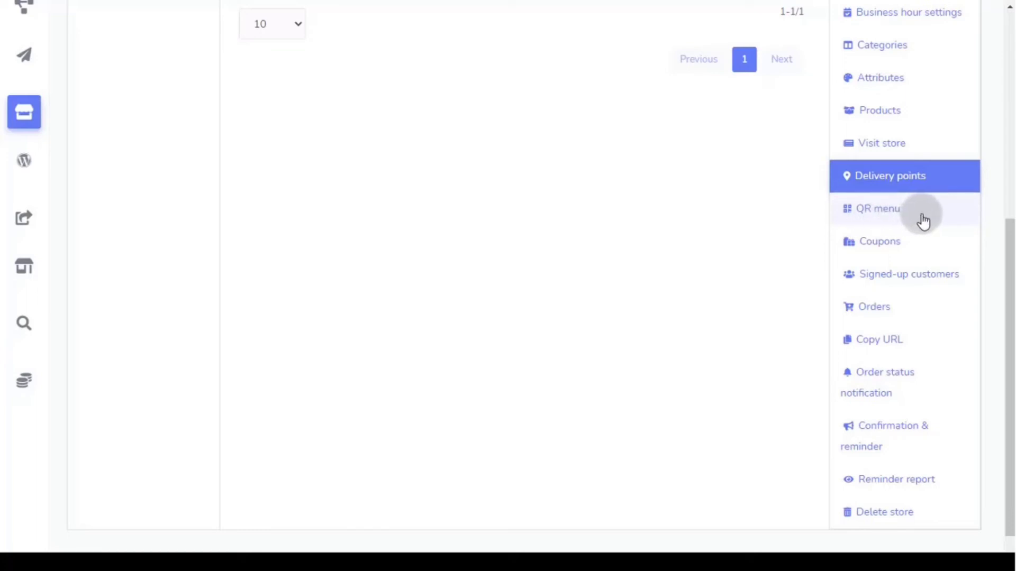
click(892, 220)
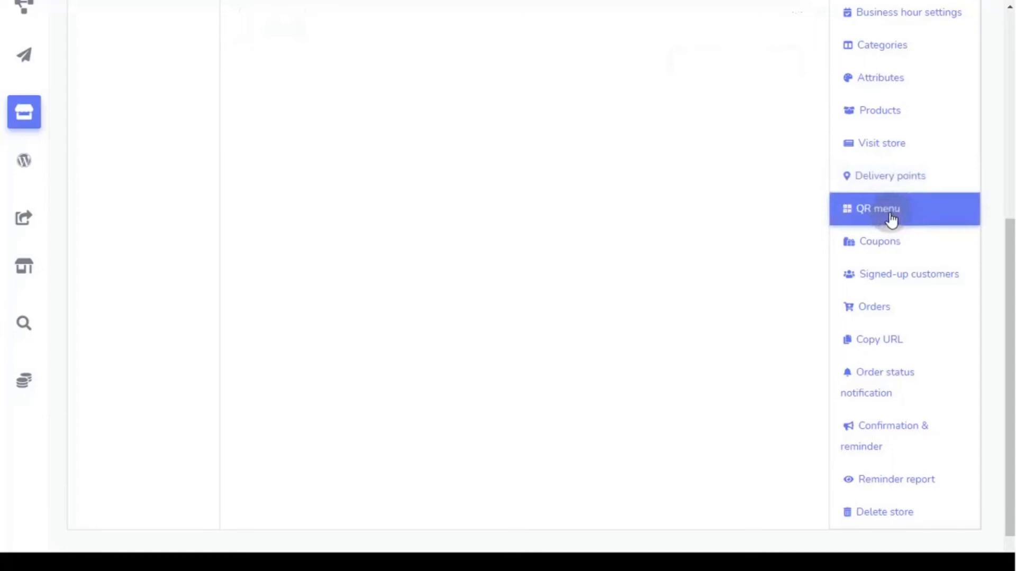
scroll(665, 329, up, 3)
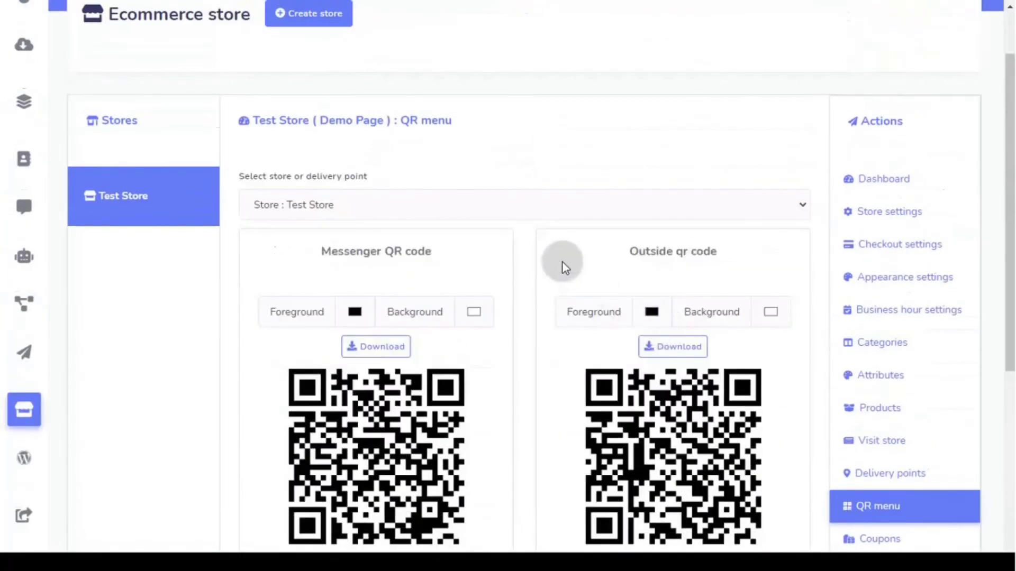
scroll(561, 256, down, 2)
click(348, 131)
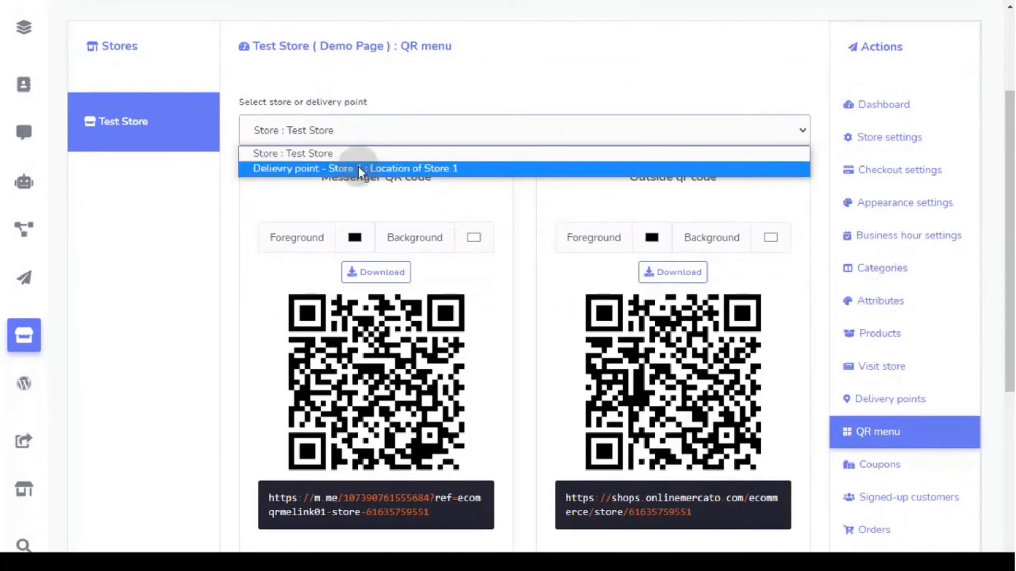
click(359, 168)
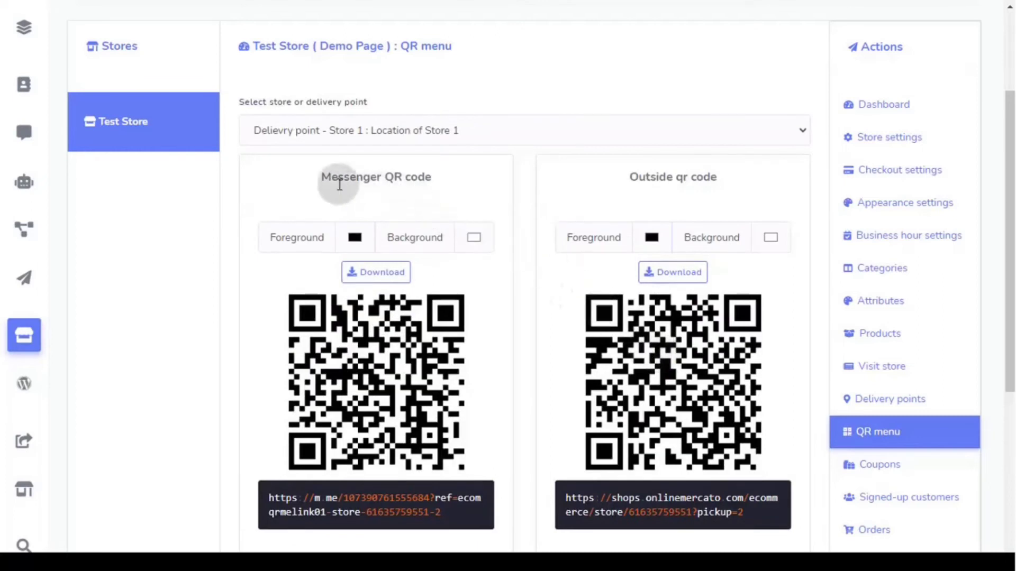
- Save the Store 1 QR menu settings and dismiss the confirmation
drag(423, 190, 428, 192)
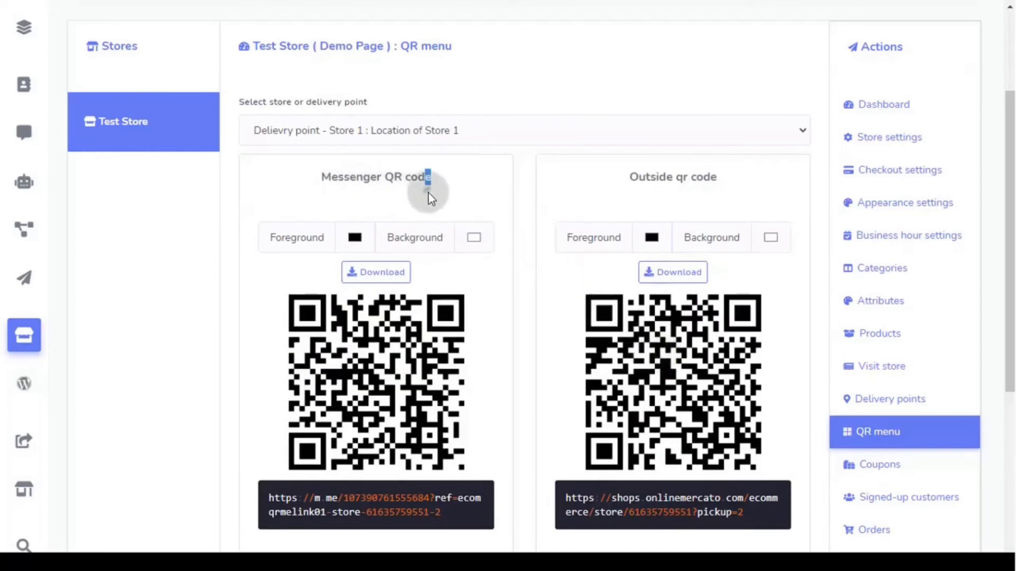
click(733, 182)
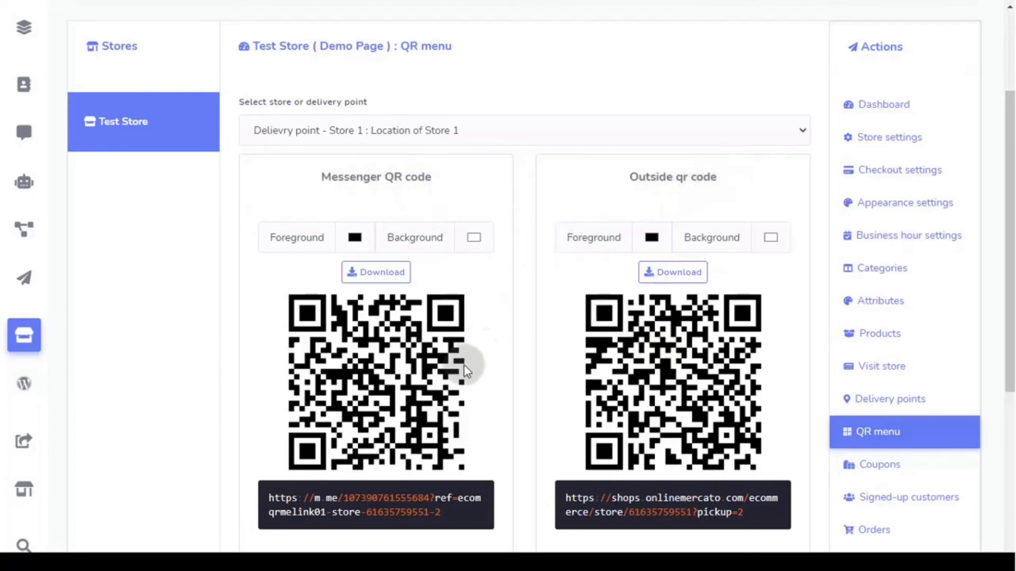
scroll(465, 363, down, 4)
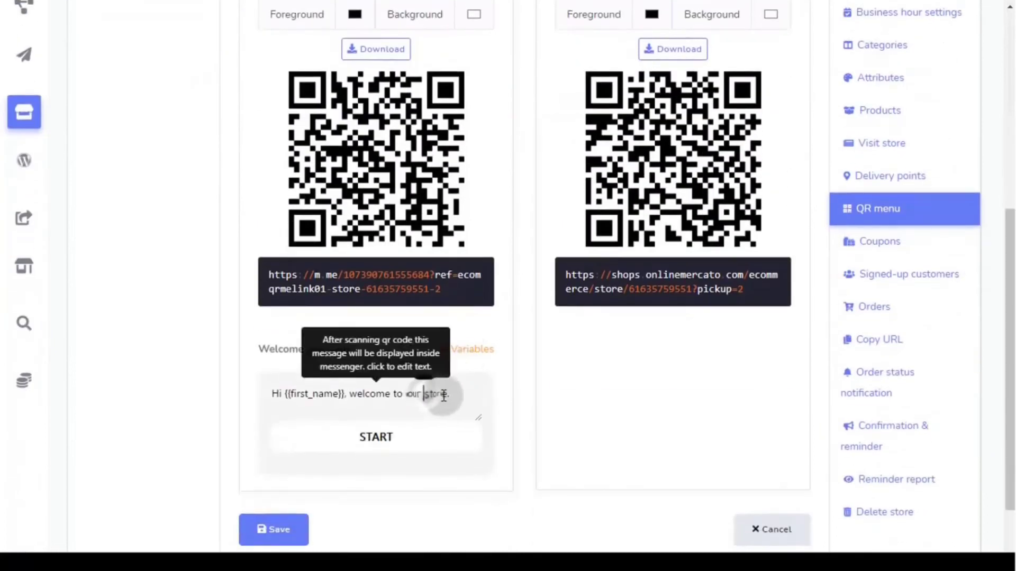
click(454, 395)
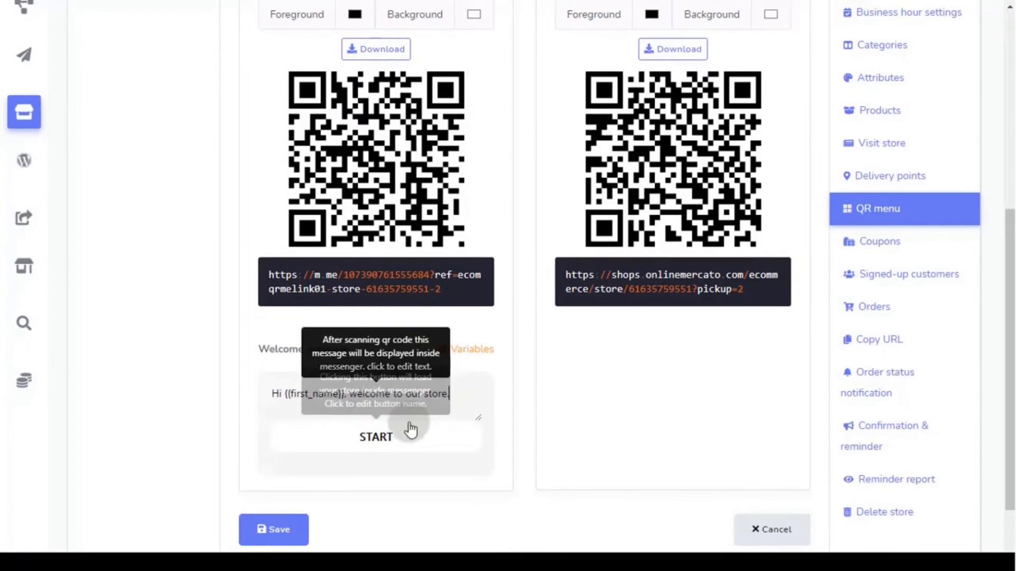
click(282, 532)
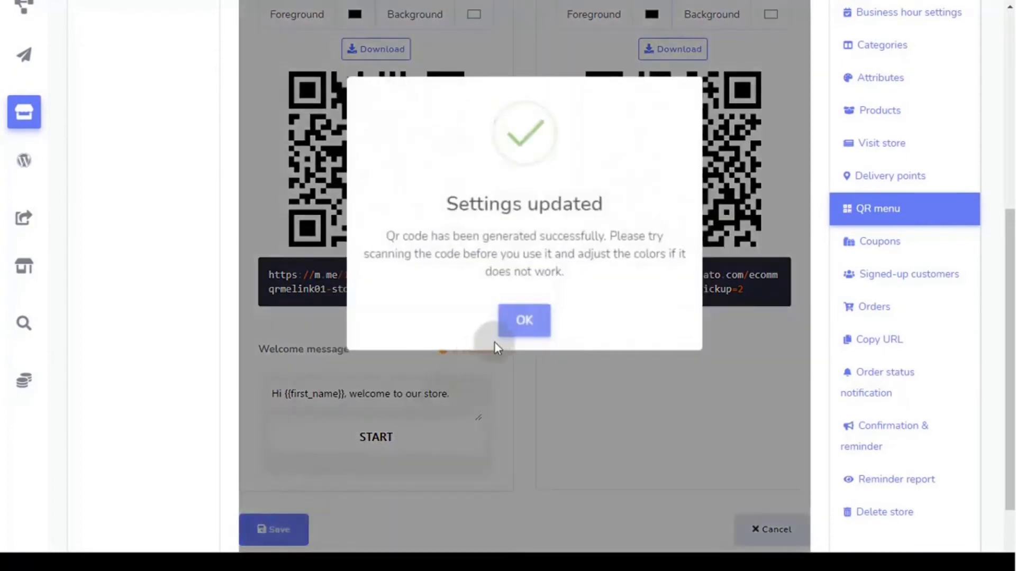
click(511, 329)
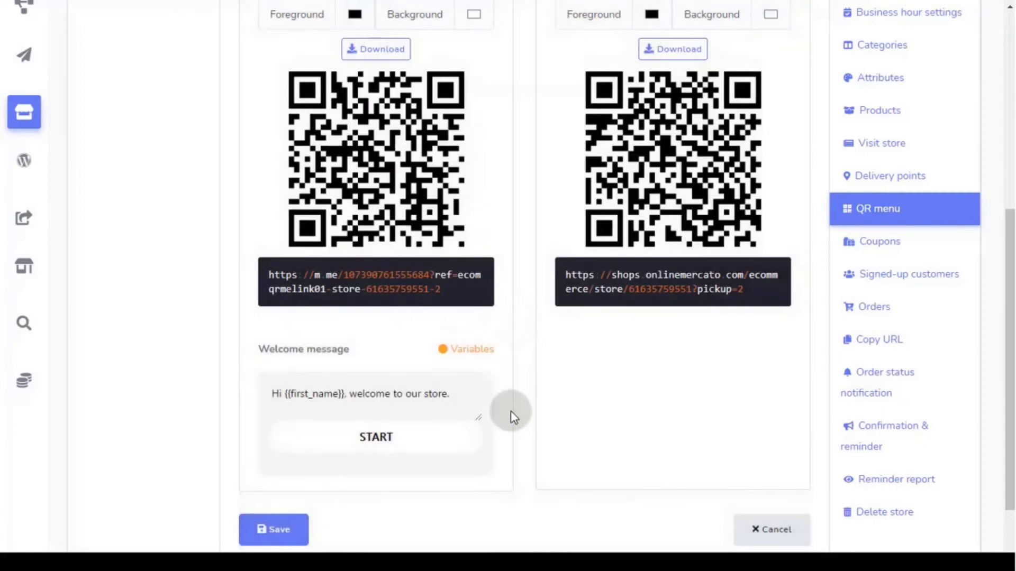
scroll(510, 410, up, 3)
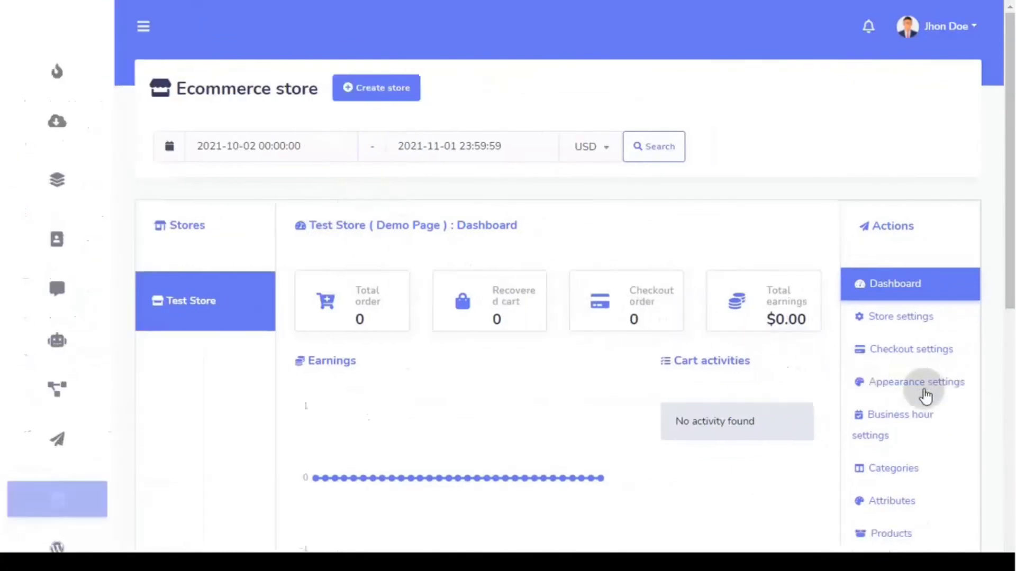
- Go from the QR menu page to Test Store's empty Coupons page
scroll(930, 397, down, 7)
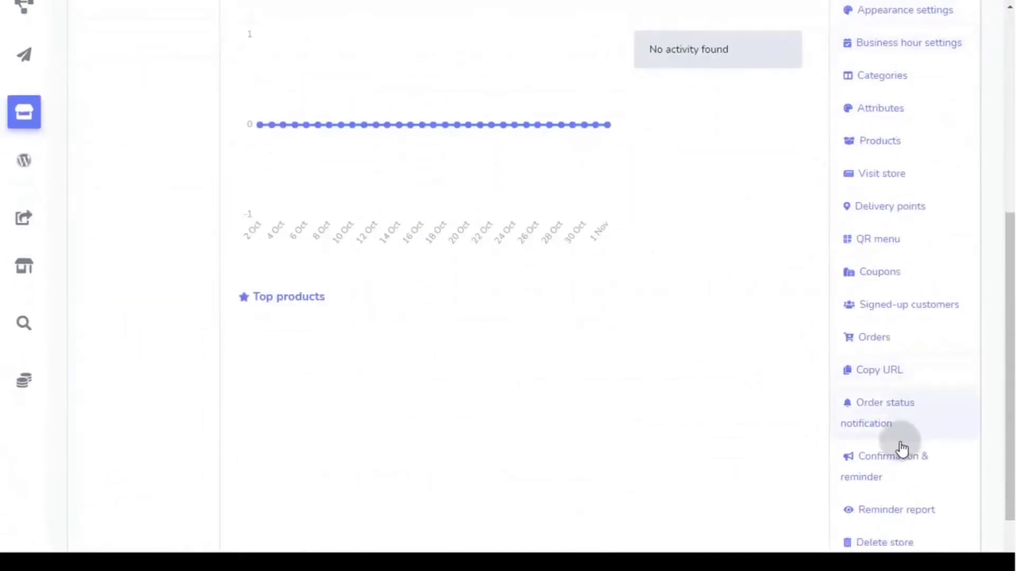
click(881, 244)
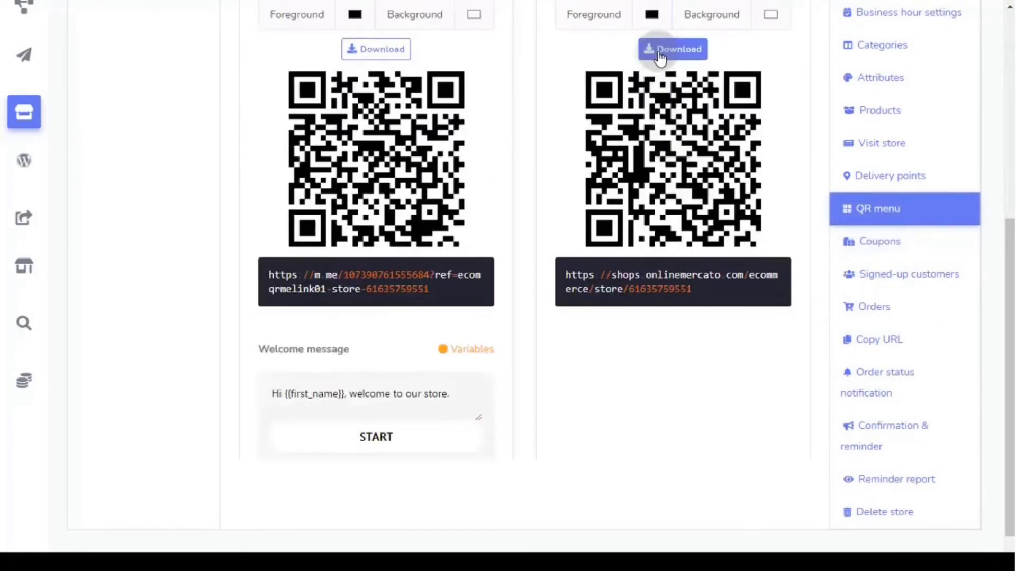
click(909, 247)
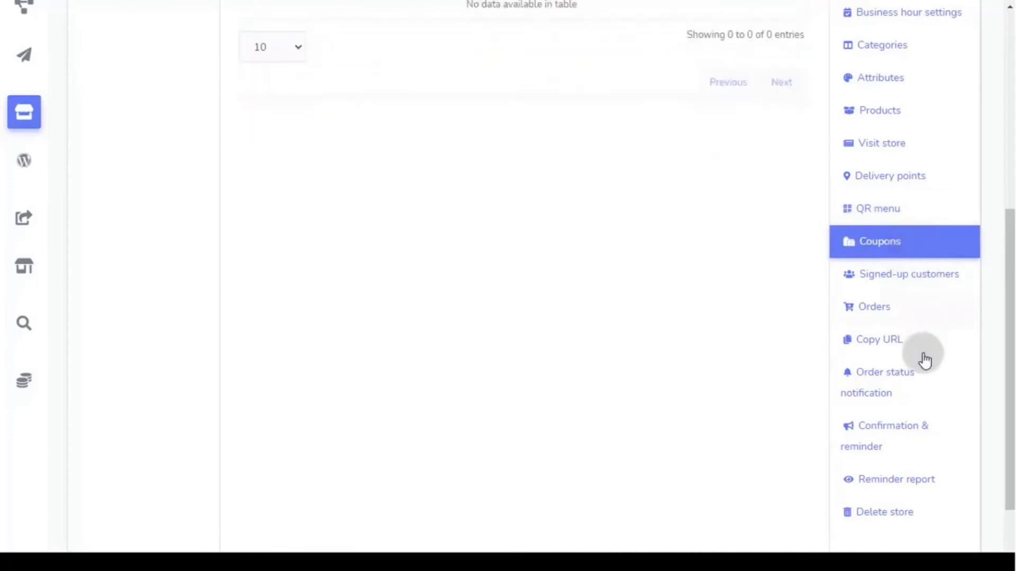
scroll(923, 406, up, 4)
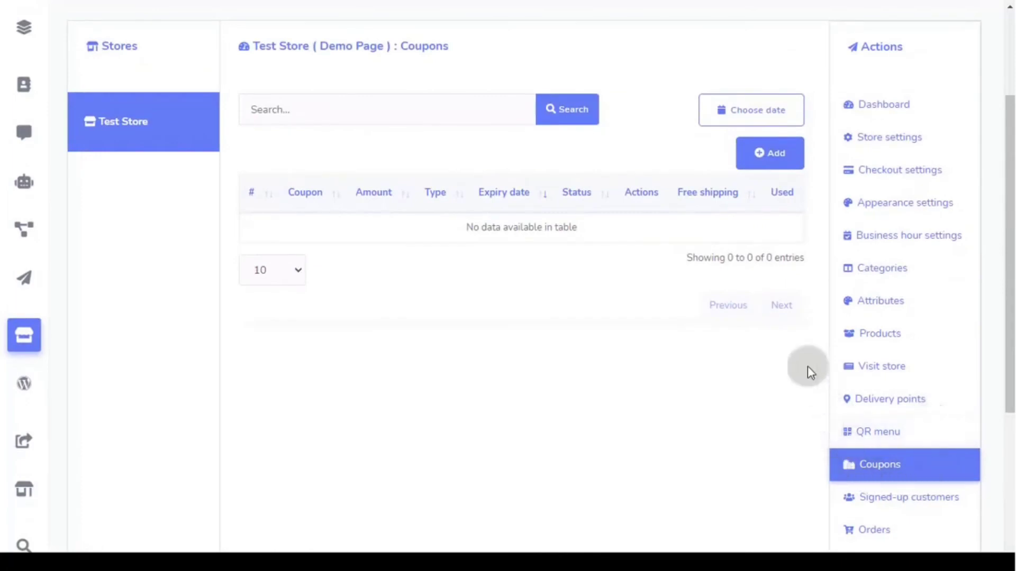
- Start a new coupon restricted to the product Shoe1
click(768, 168)
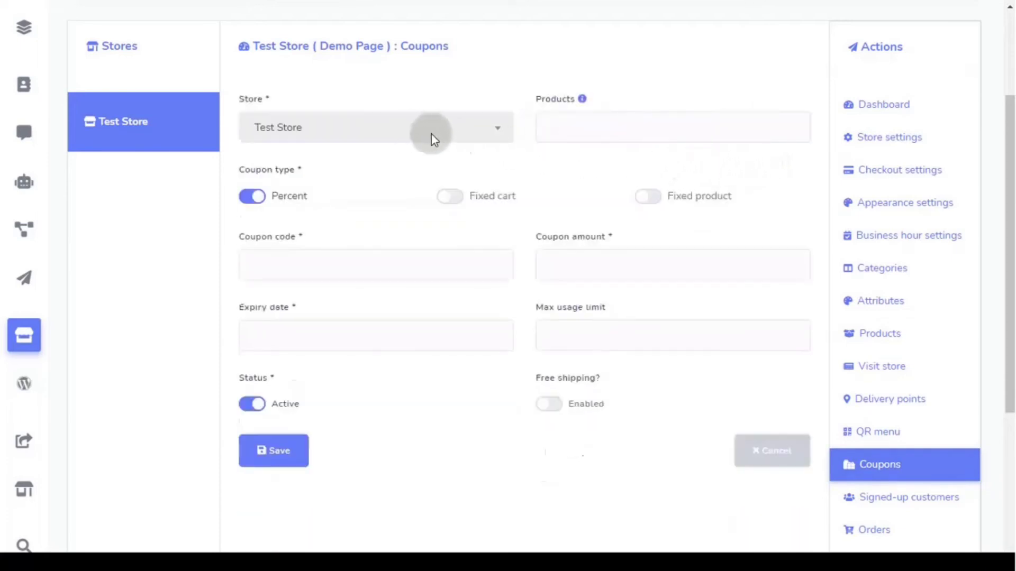
click(614, 128)
click(605, 164)
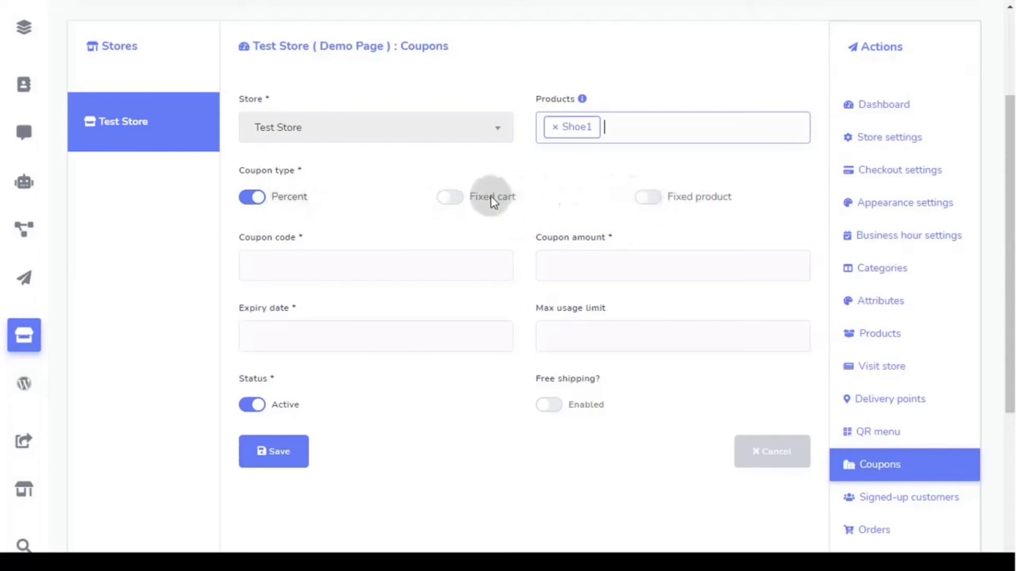
- Try the Fixed cart and Fixed product coupon types, ending on Percent
click(462, 200)
click(646, 197)
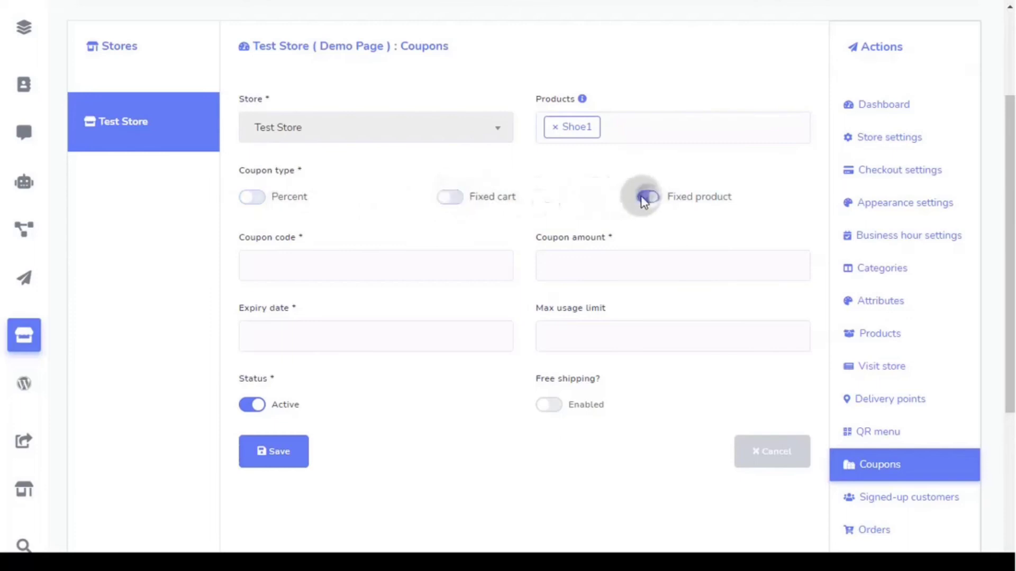
click(251, 200)
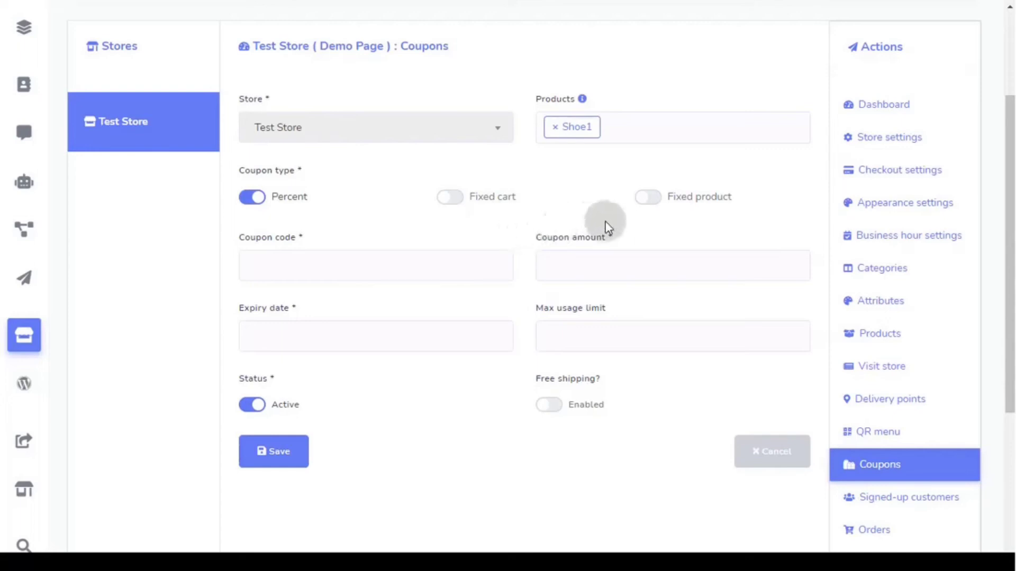
click(656, 202)
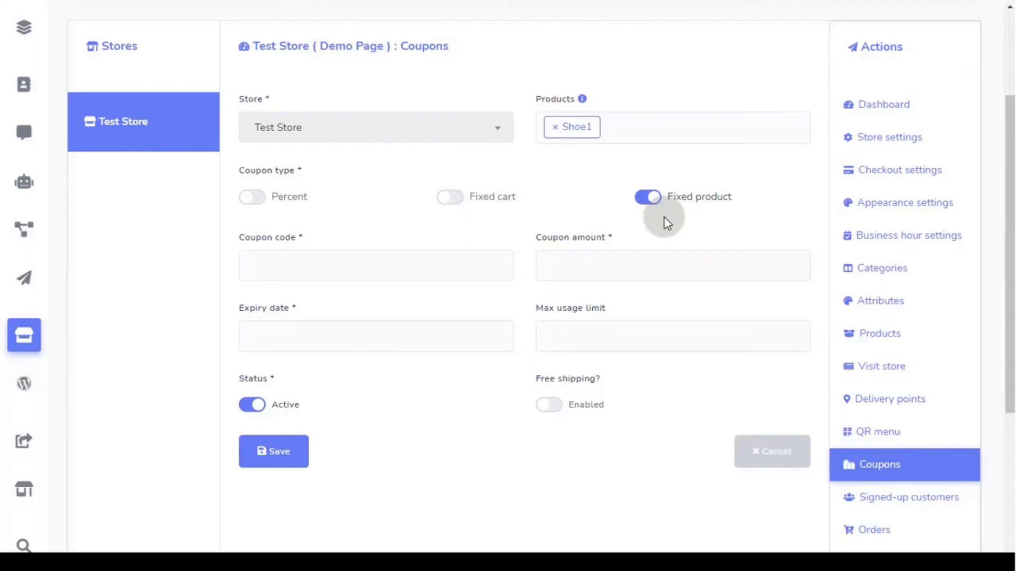
click(260, 198)
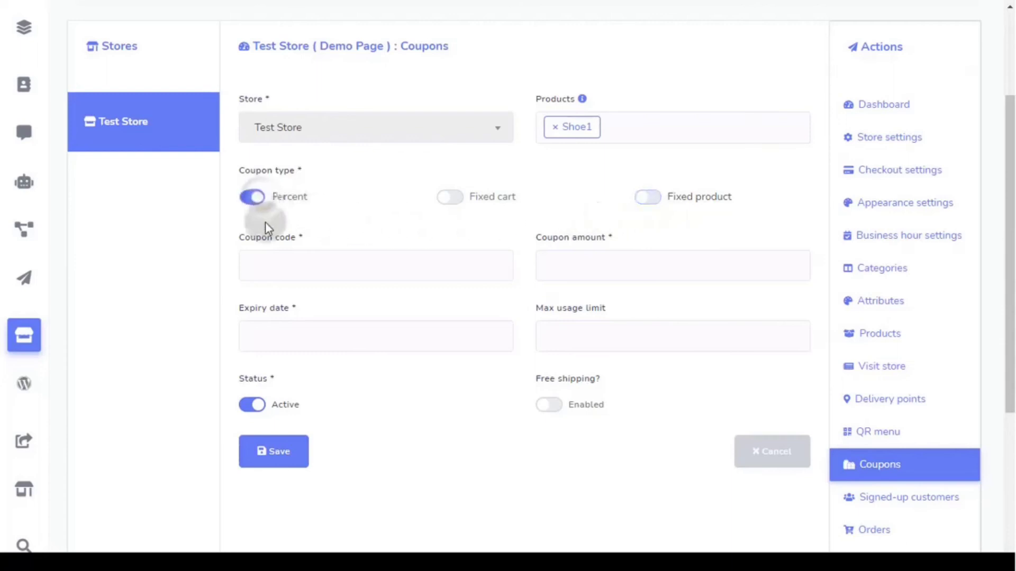
- Save coupon SADFHG34: 10 percent, expiring 27 Nov 2021, usage limit 1, free shipping on
click(261, 264)
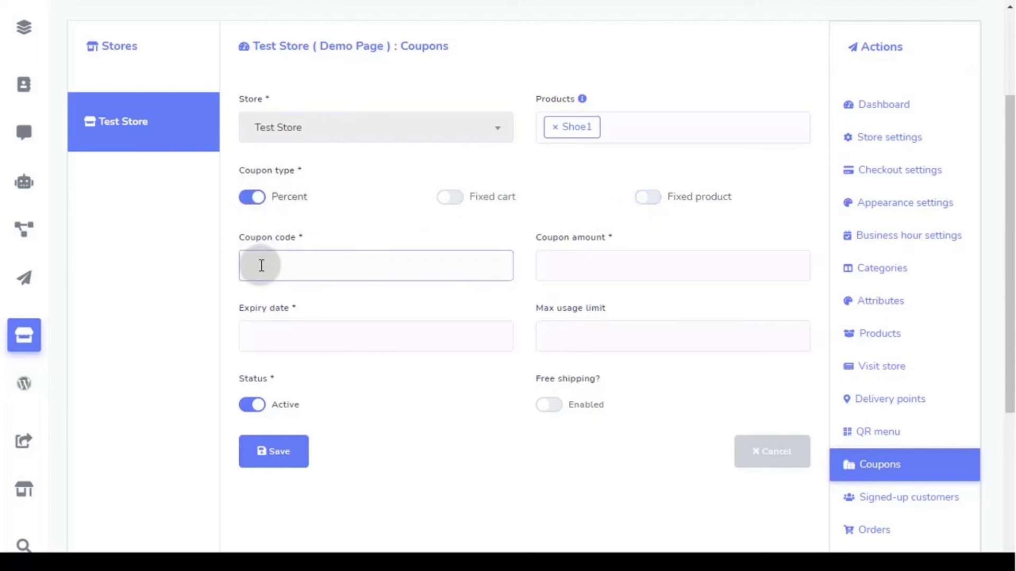
text(SADFHG34)
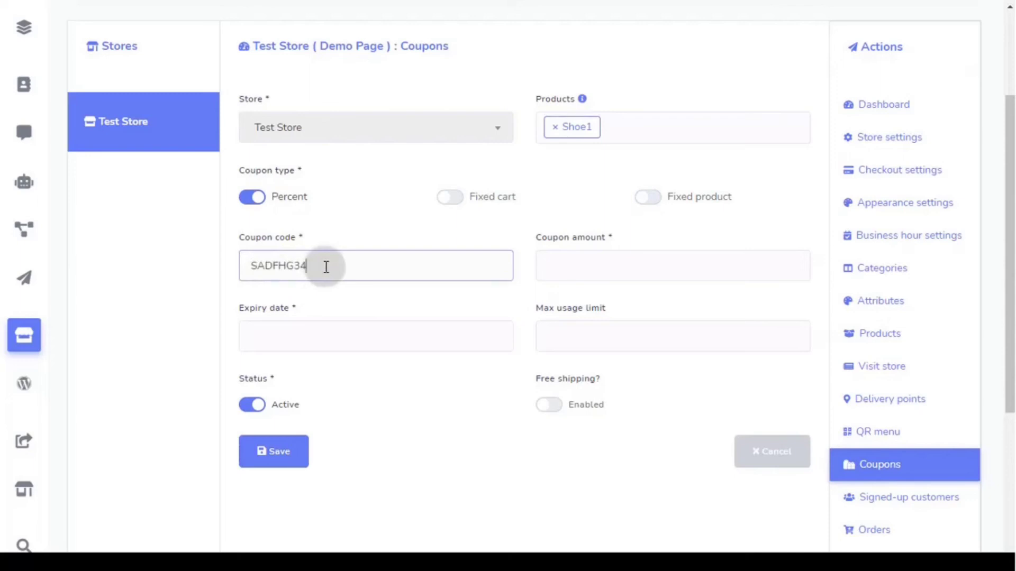
click(579, 269)
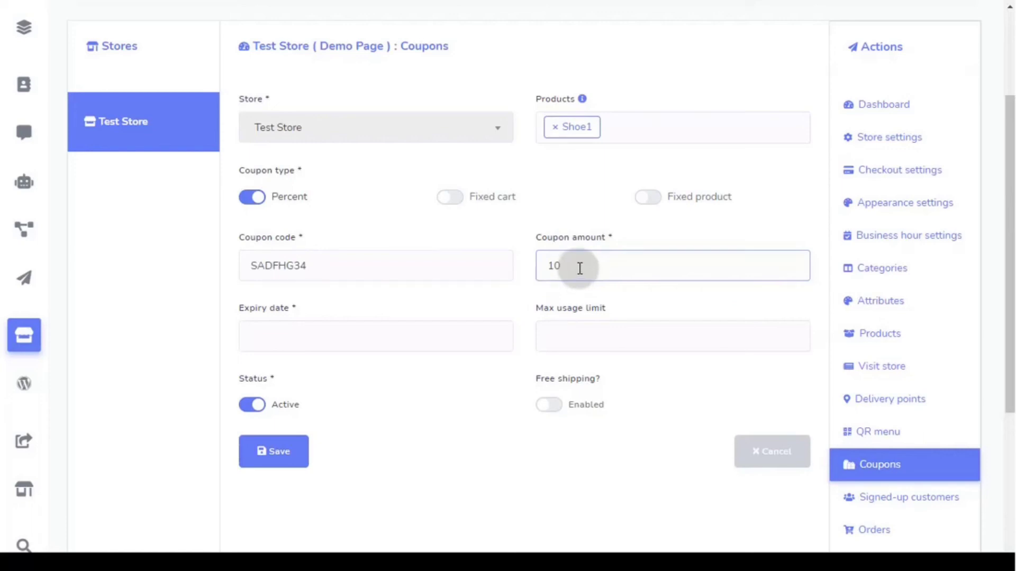
click(306, 336)
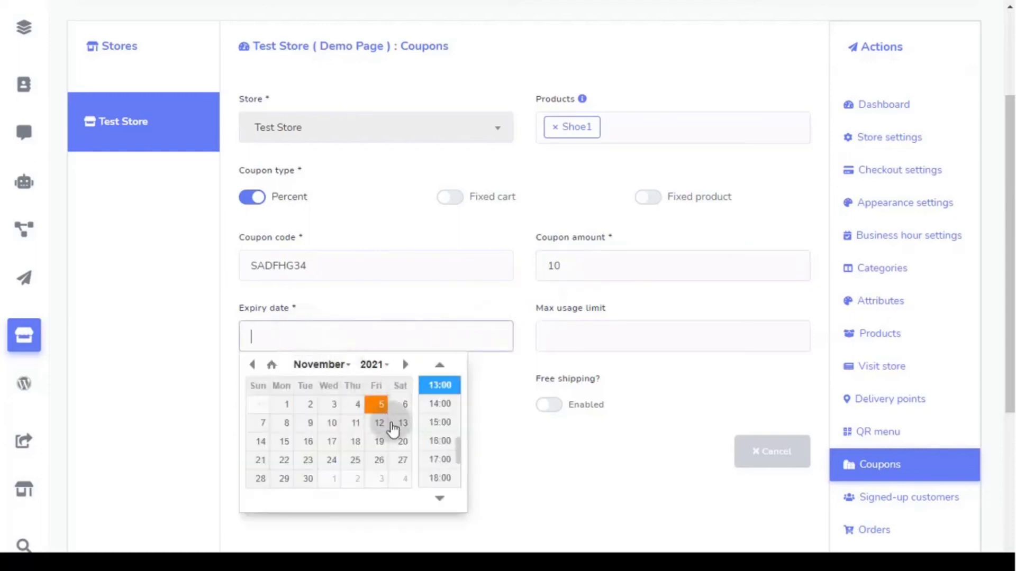
click(402, 463)
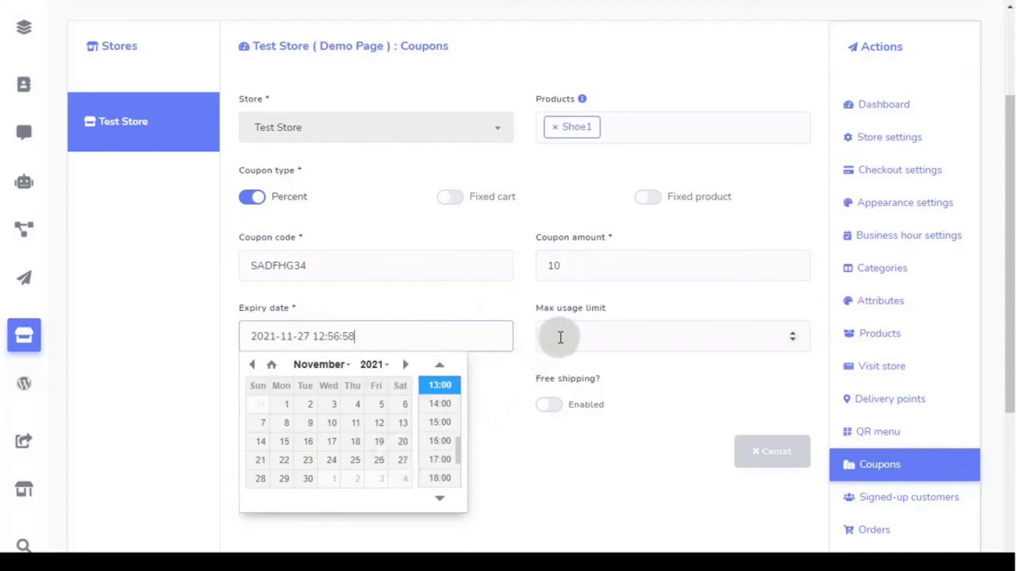
click(560, 338)
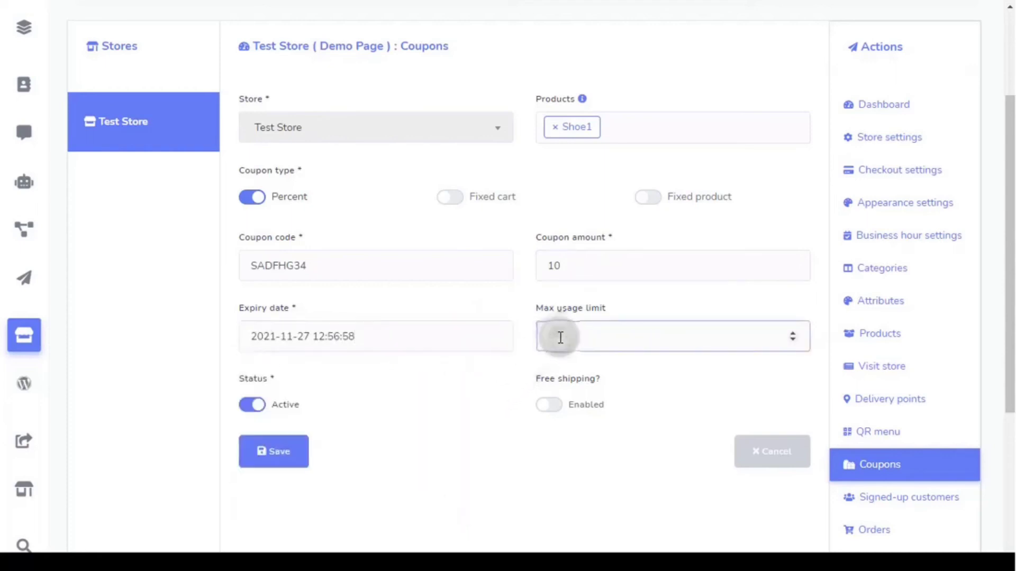
click(792, 334)
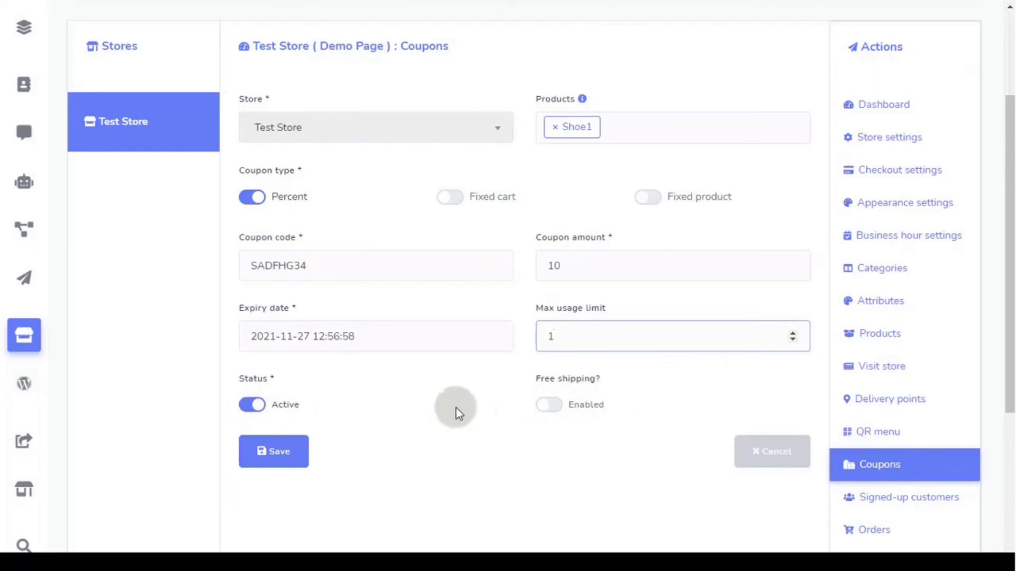
click(553, 407)
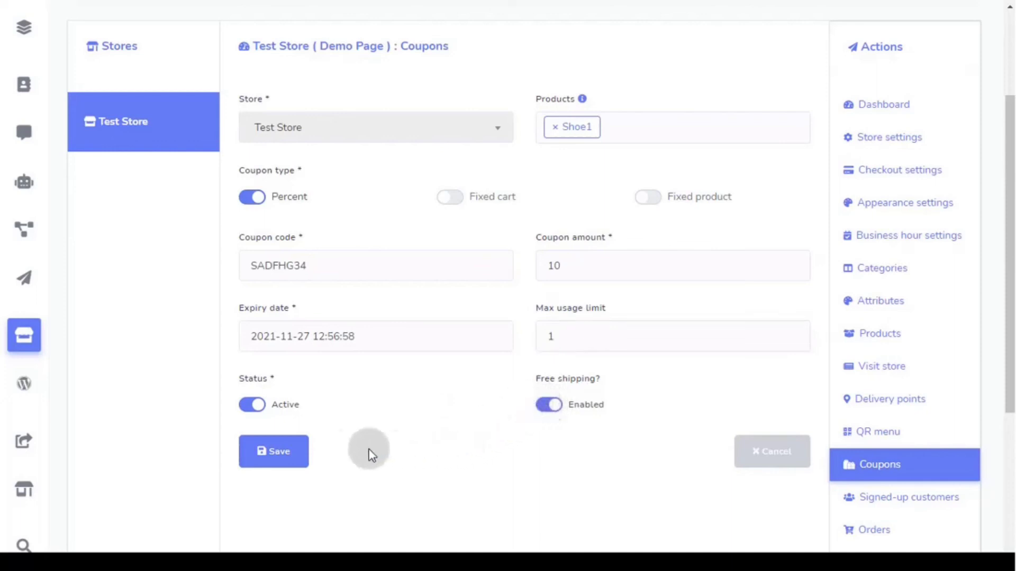
click(277, 464)
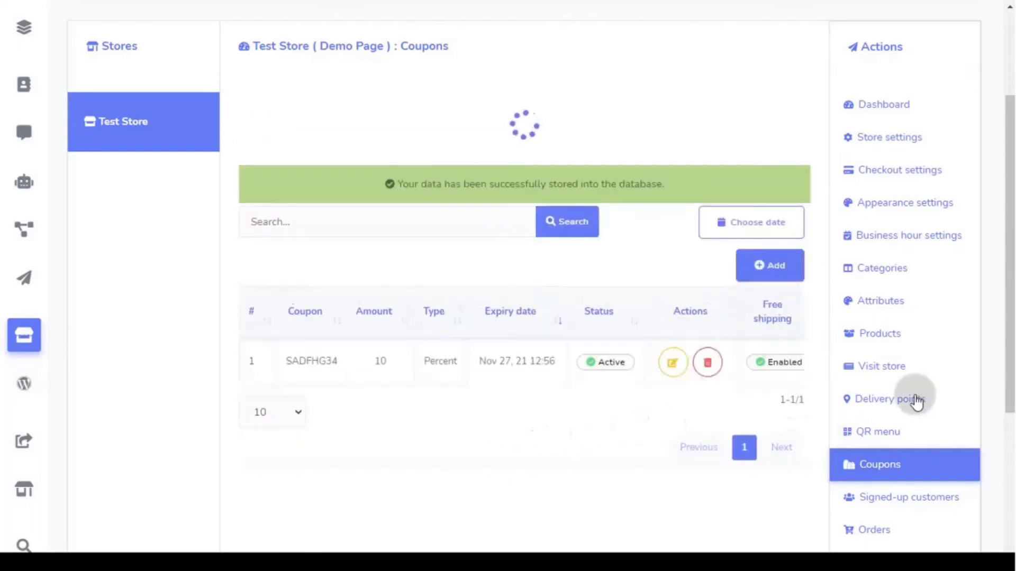
- Open Test Store's Signed-up customers list and confirm it has no subscribers
scroll(977, 369, down, 3)
scroll(976, 369, down, 2)
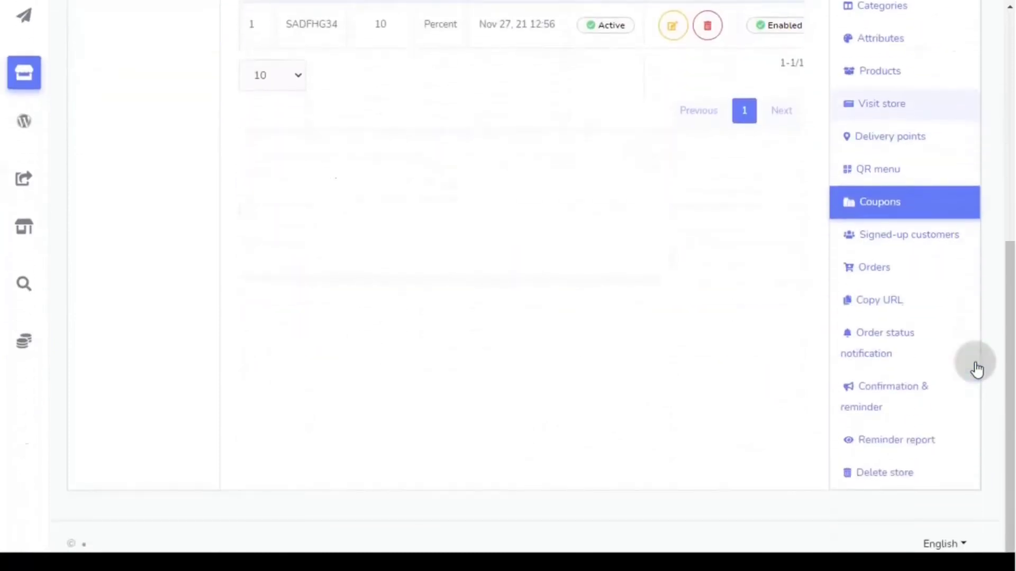
click(926, 246)
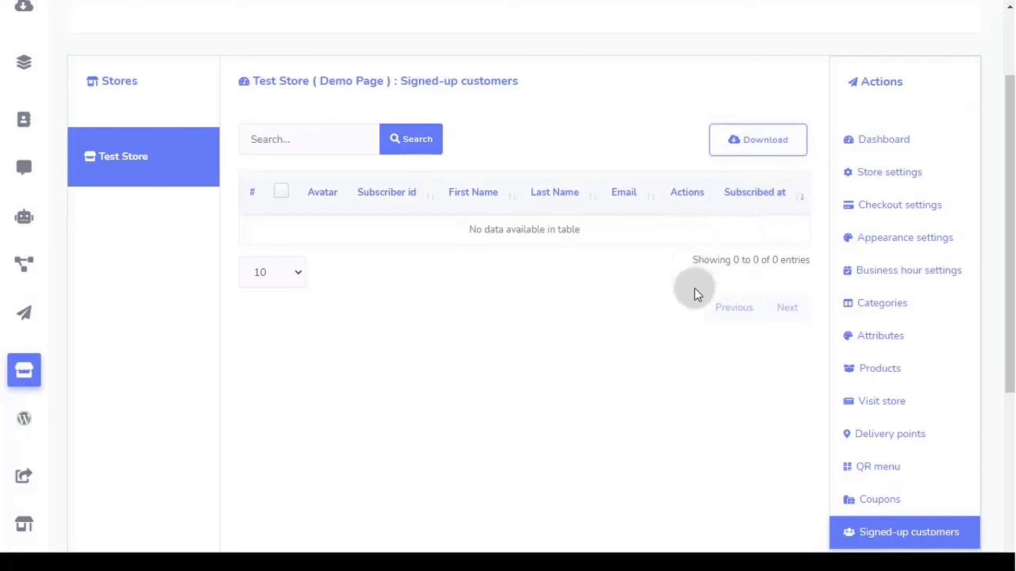
scroll(694, 288, down, 3)
scroll(703, 289, down, 2)
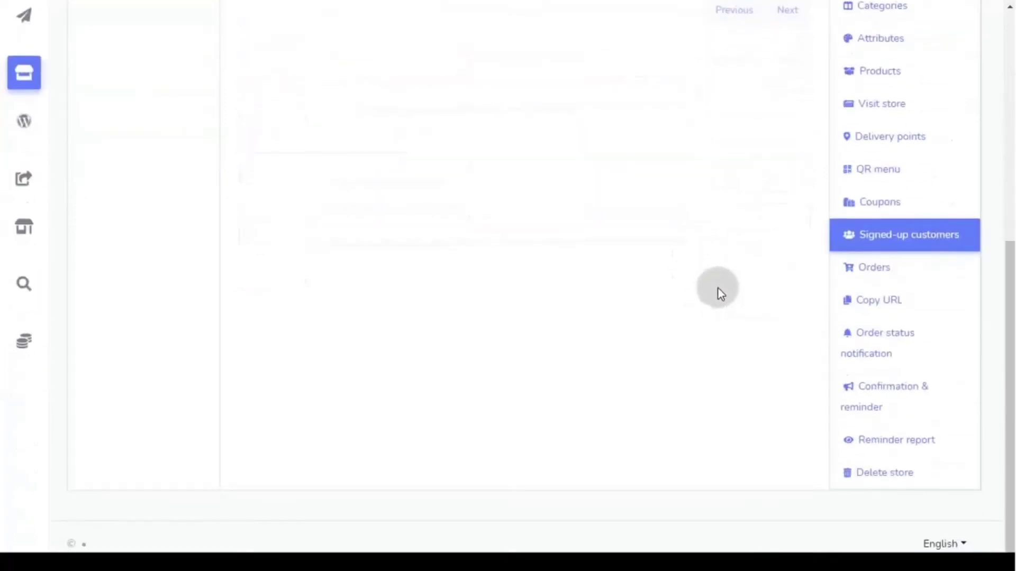
- Glance at the empty Orders table, then open the Copy URL page
click(900, 271)
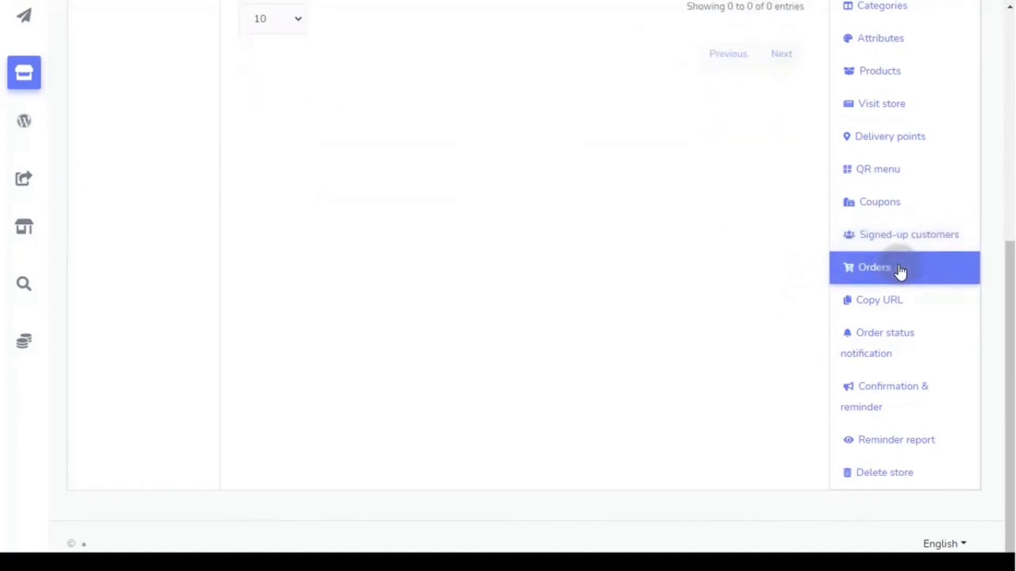
scroll(600, 321, up, 5)
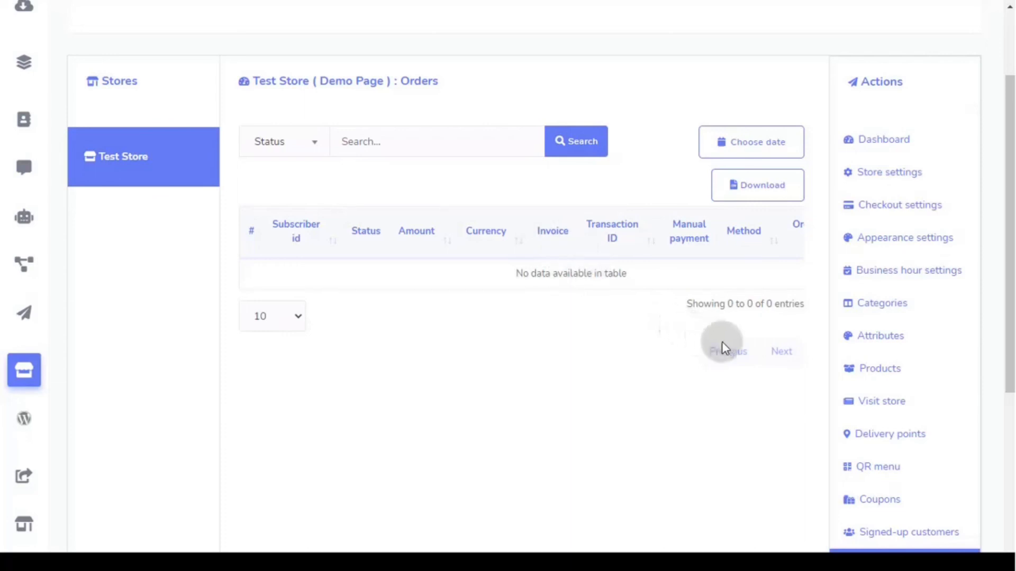
scroll(773, 354, down, 5)
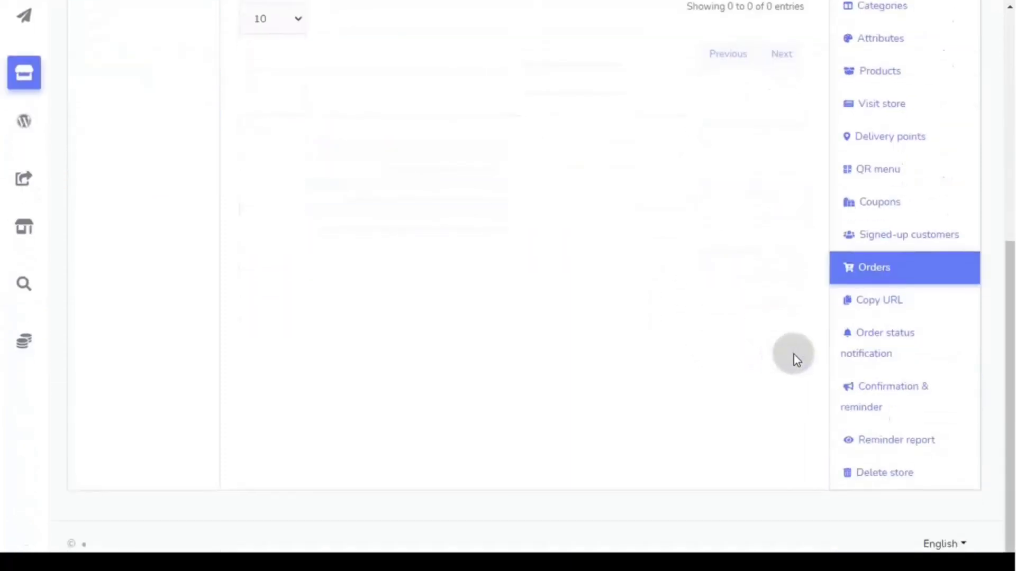
click(910, 304)
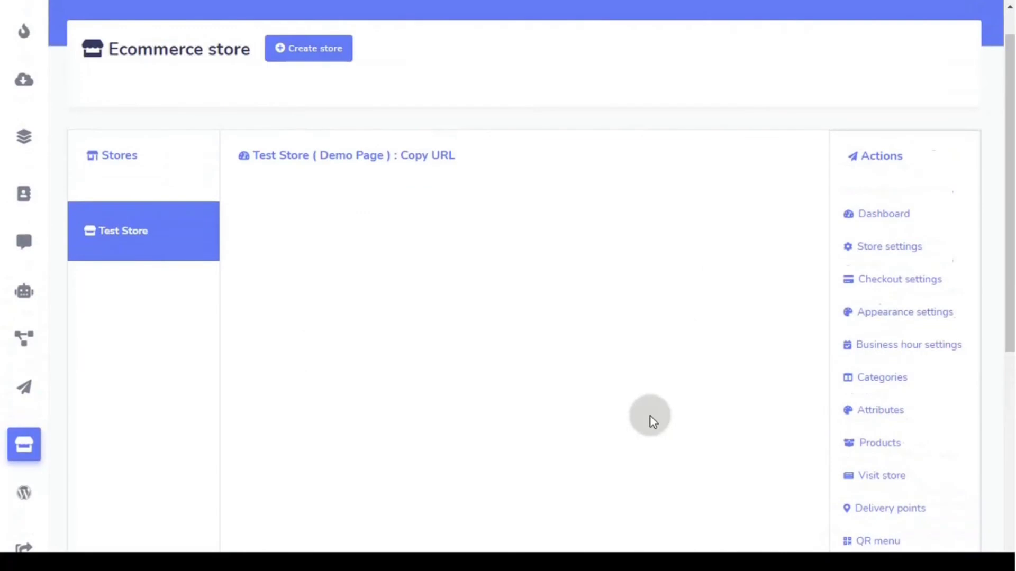
- Review Test Store's order page, Shoe1 product page, and terms and refund links
scroll(608, 402, down, 3)
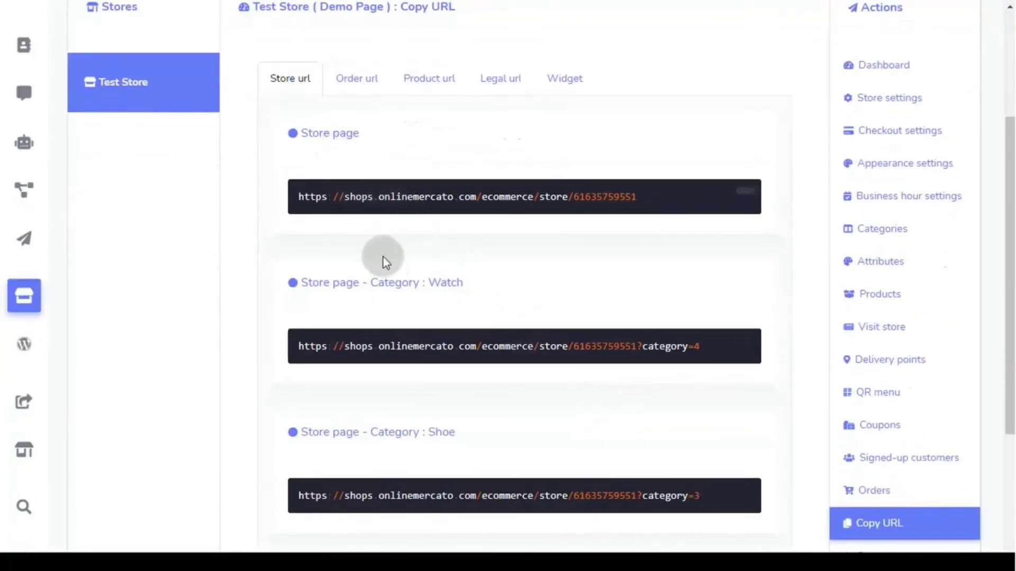
scroll(393, 305, down, 3)
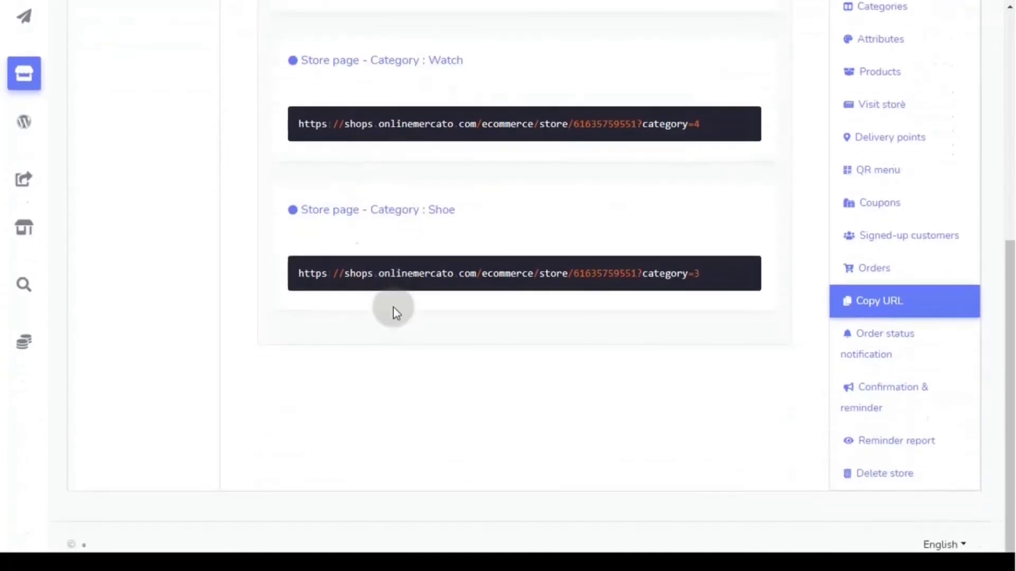
scroll(393, 306, up, 4)
click(357, 85)
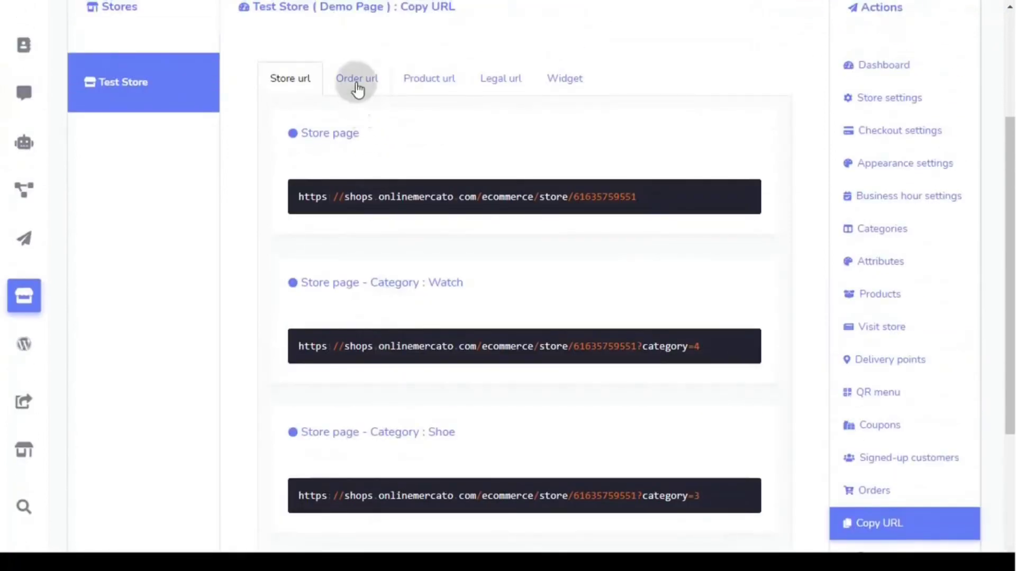
click(425, 86)
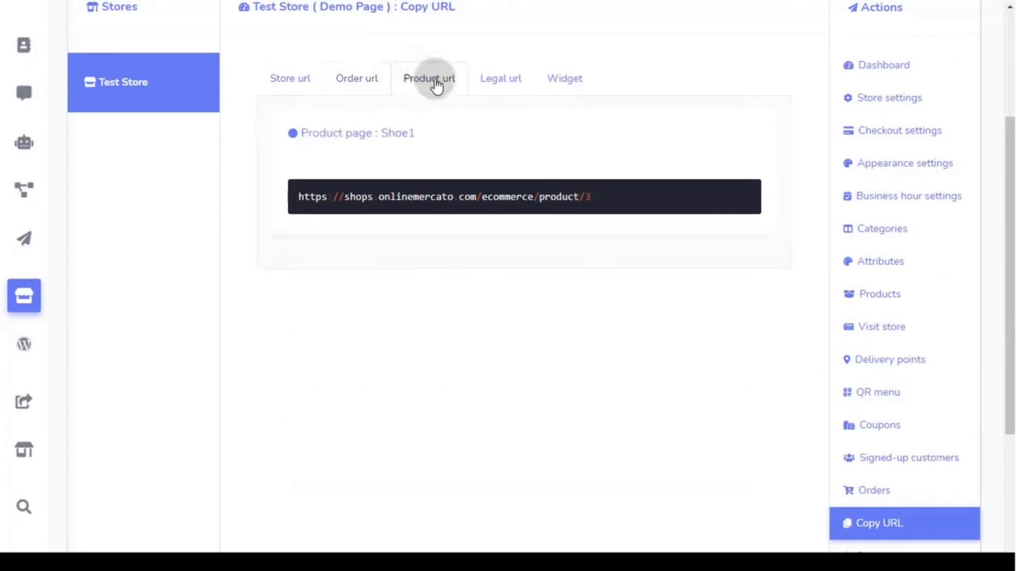
click(492, 84)
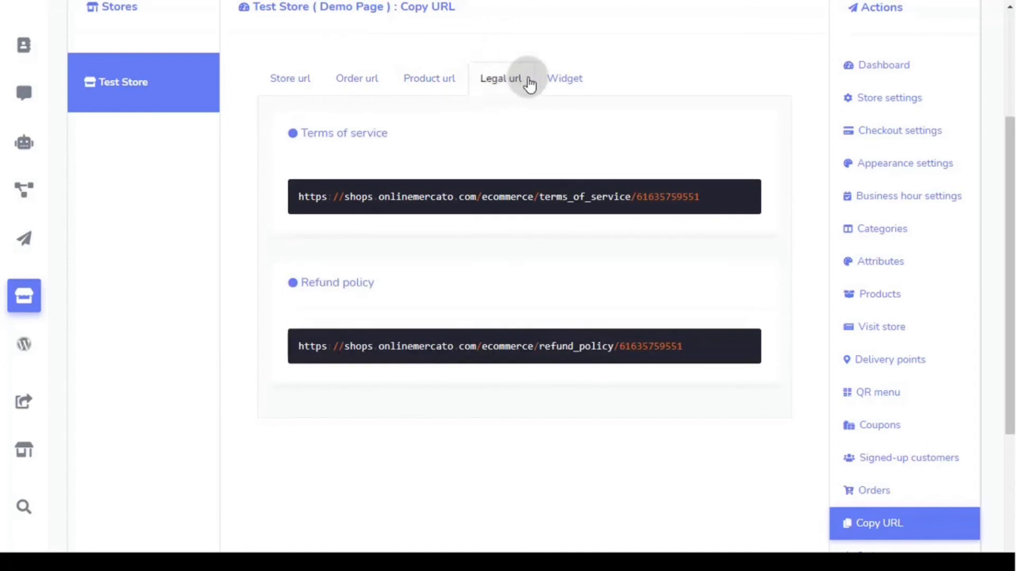
- Show the store's iframe embed code on the Widget tab and copy it
click(576, 84)
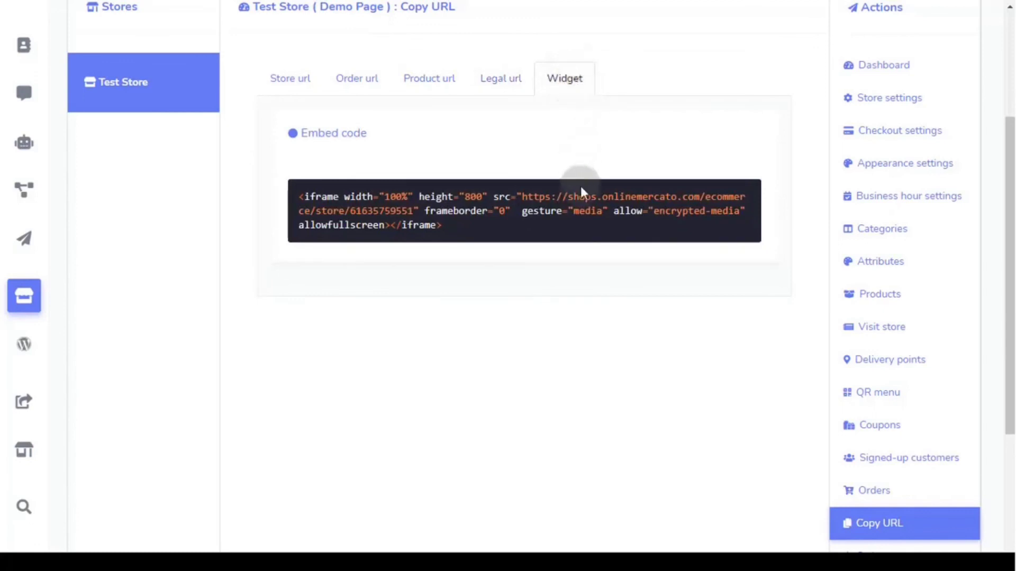
mouse_move(582, 220)
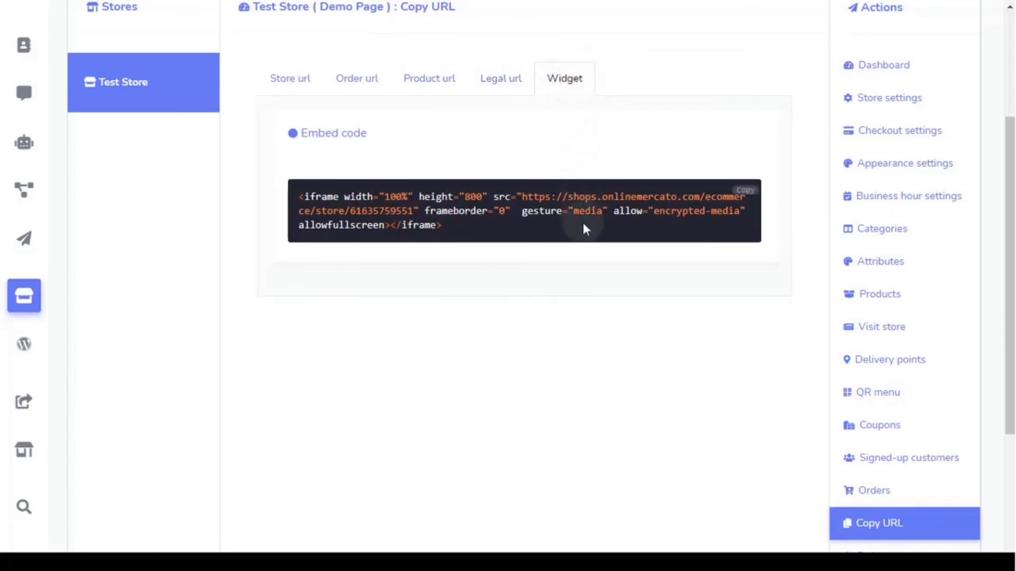
click(747, 194)
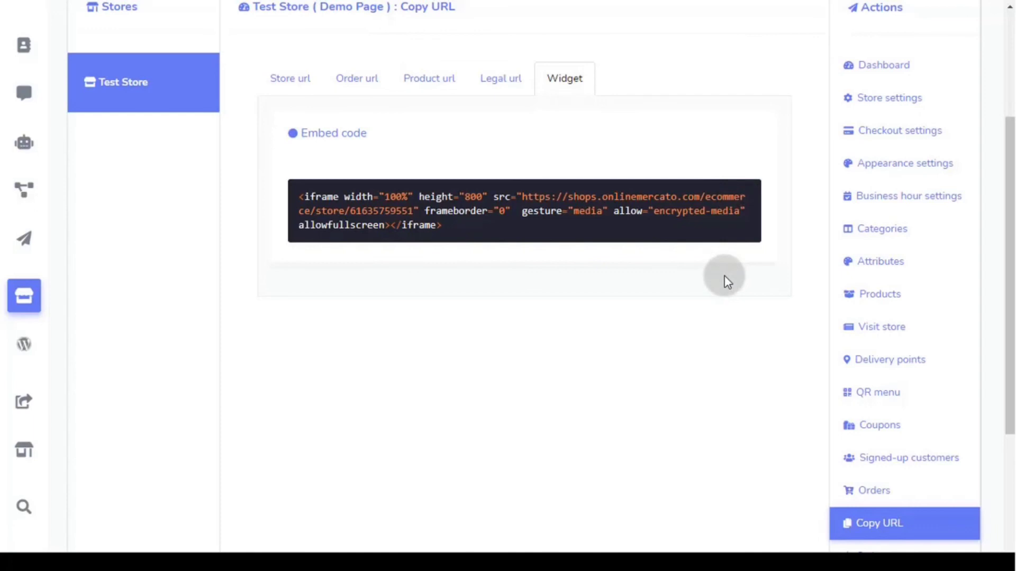
scroll(805, 284, down, 4)
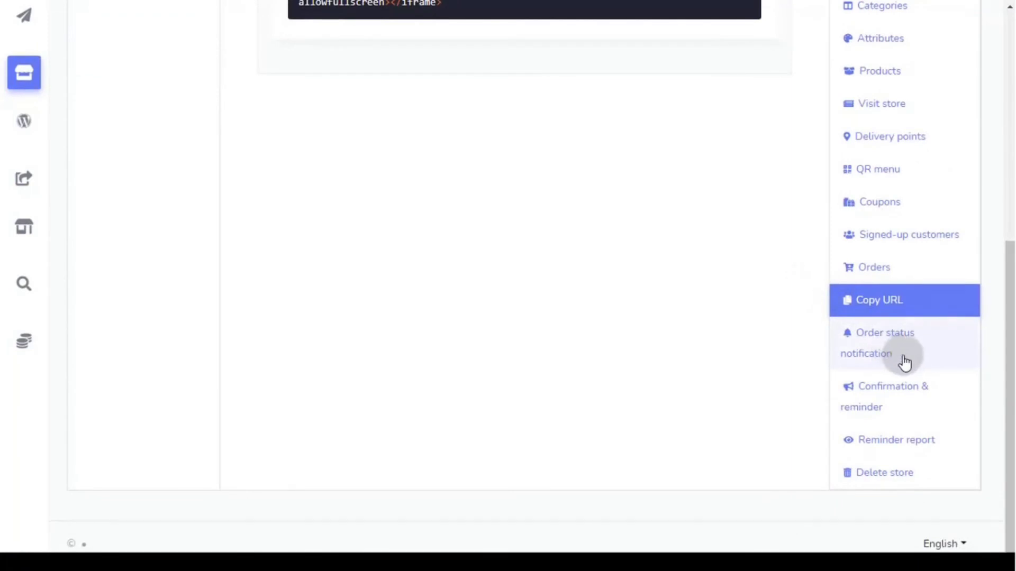
- Open Order status notification and compare the SMS, email and Messenger templates
click(899, 356)
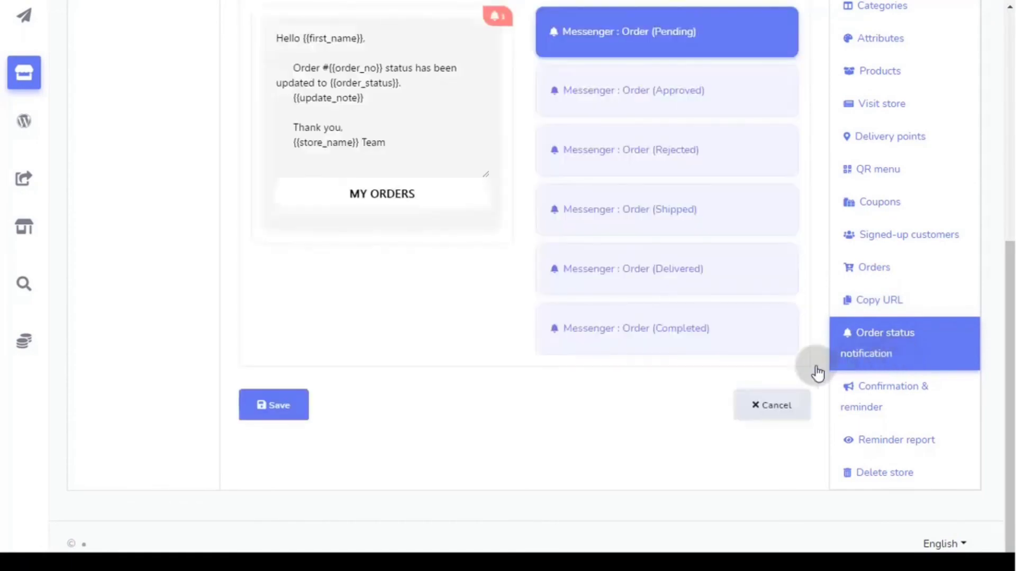
scroll(454, 396, up, 5)
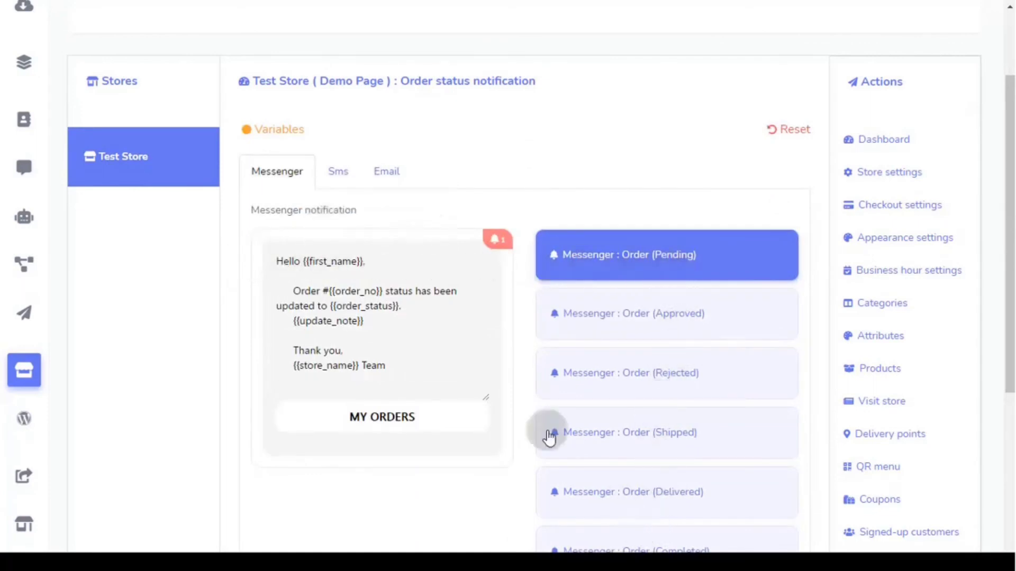
click(337, 174)
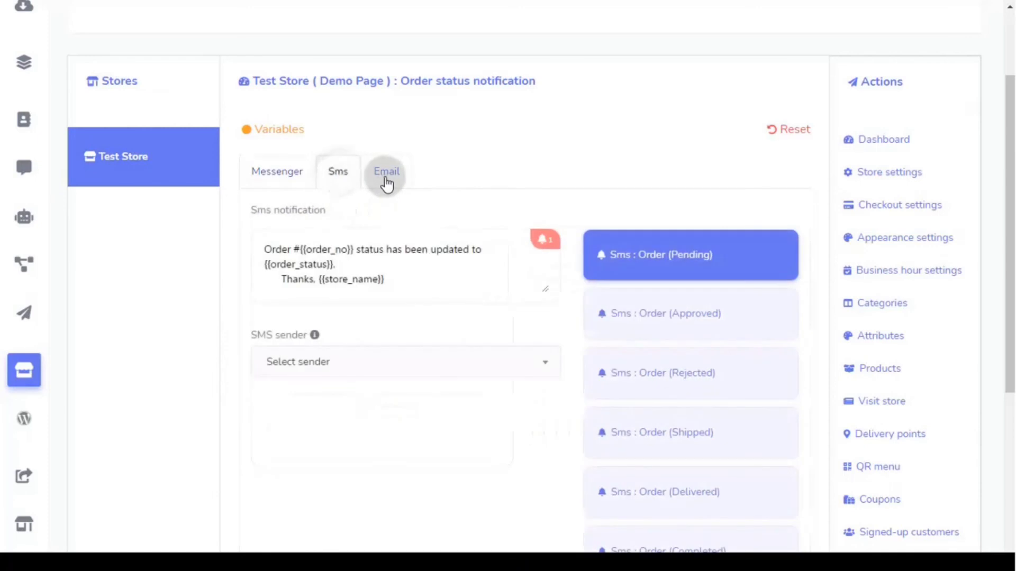
click(383, 179)
click(291, 181)
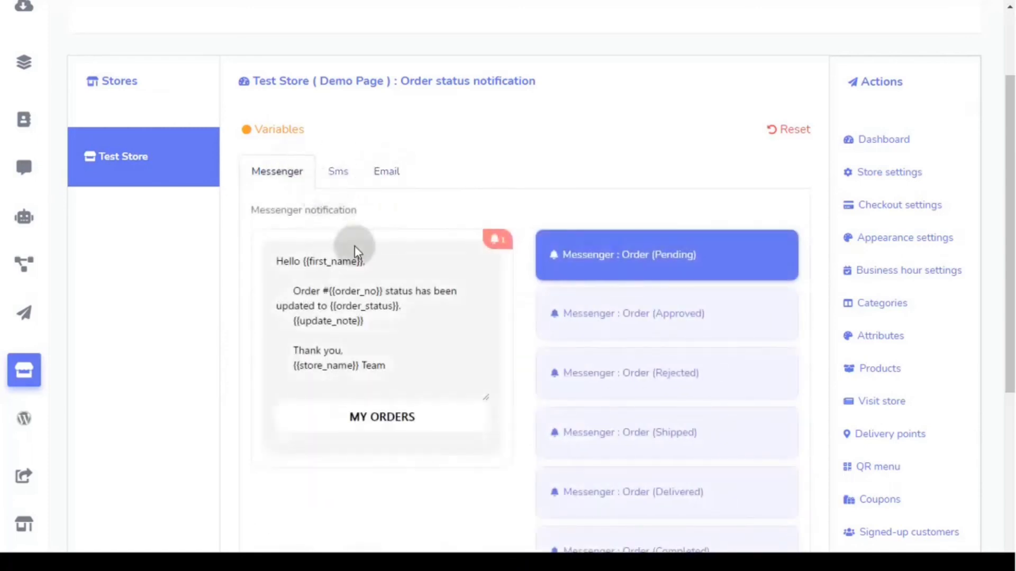
- Browse the message variables, close the list, and read through the Messenger pending-order template
click(411, 347)
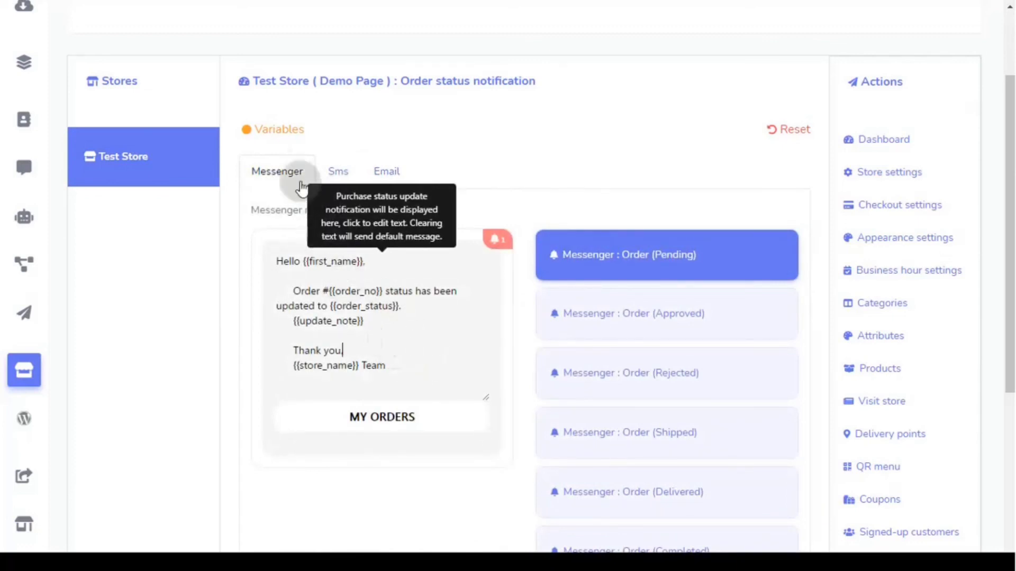
click(281, 140)
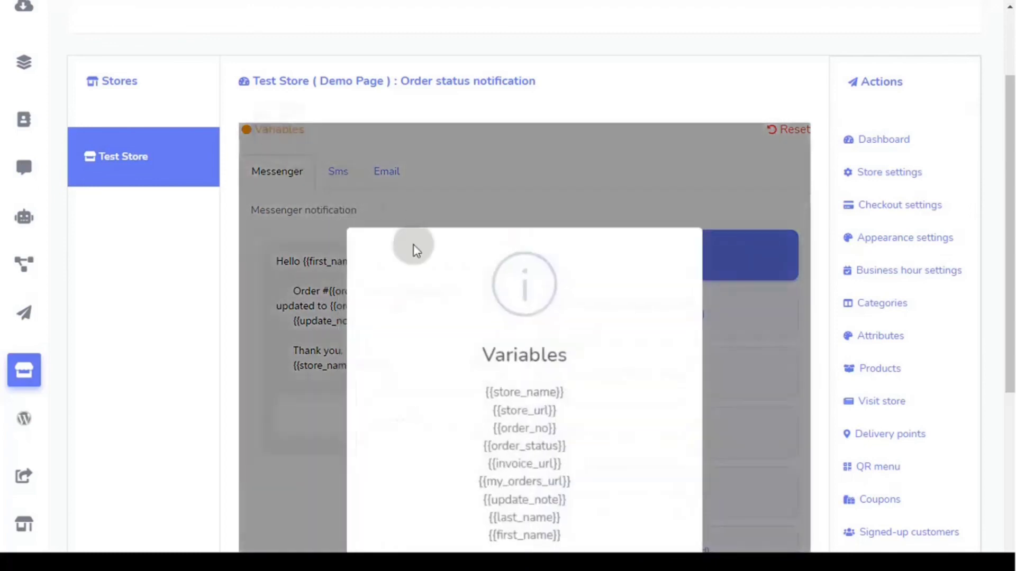
scroll(426, 262, down, 3)
click(524, 435)
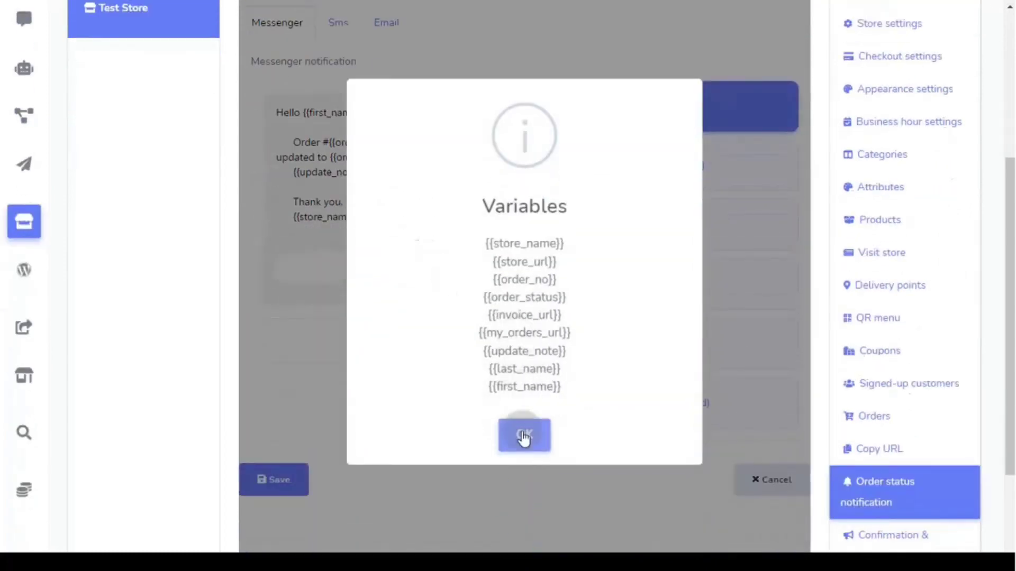
scroll(453, 401, up, 3)
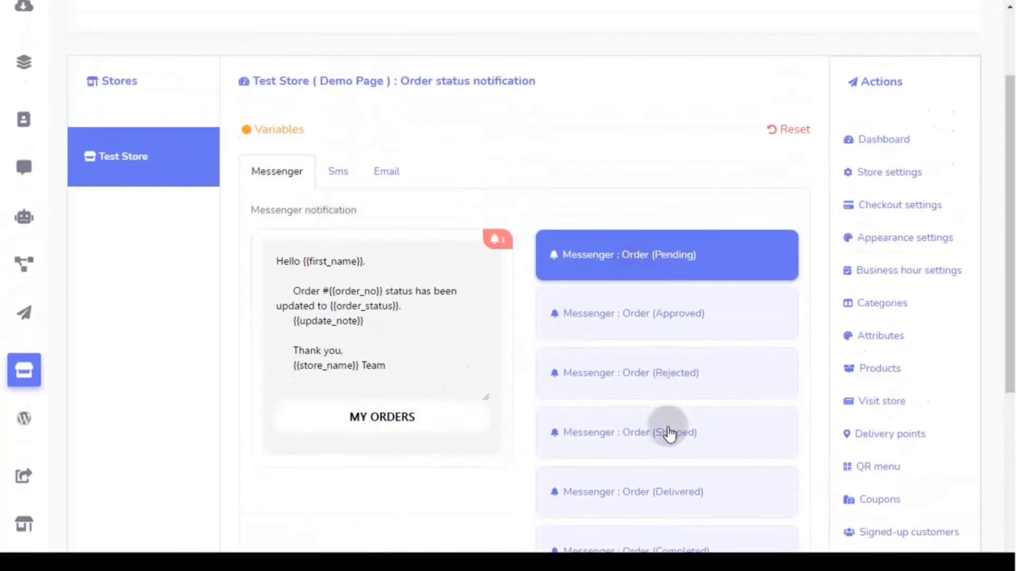
scroll(669, 431, down, 2)
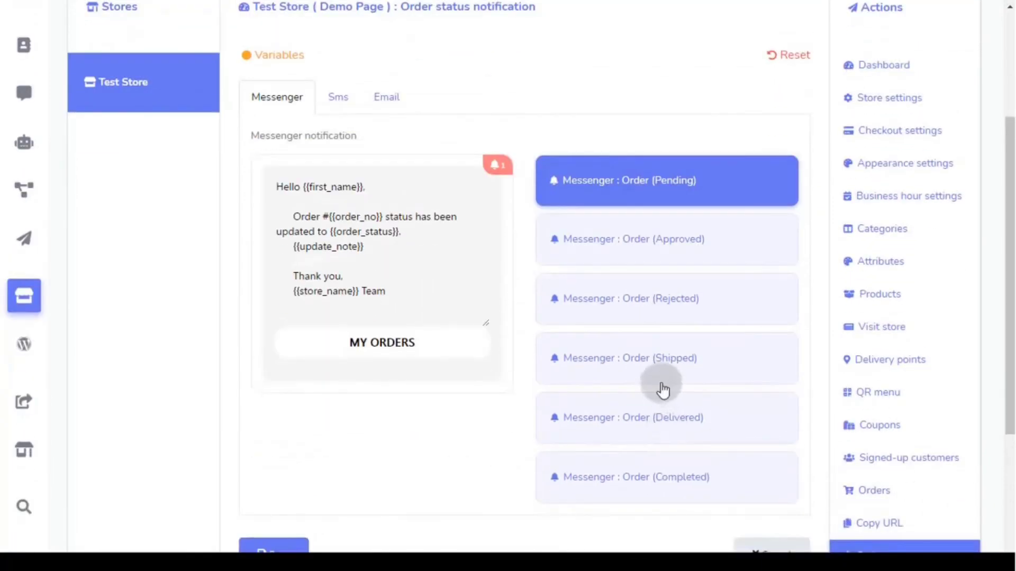
scroll(656, 384, up, 2)
scroll(653, 386, down, 3)
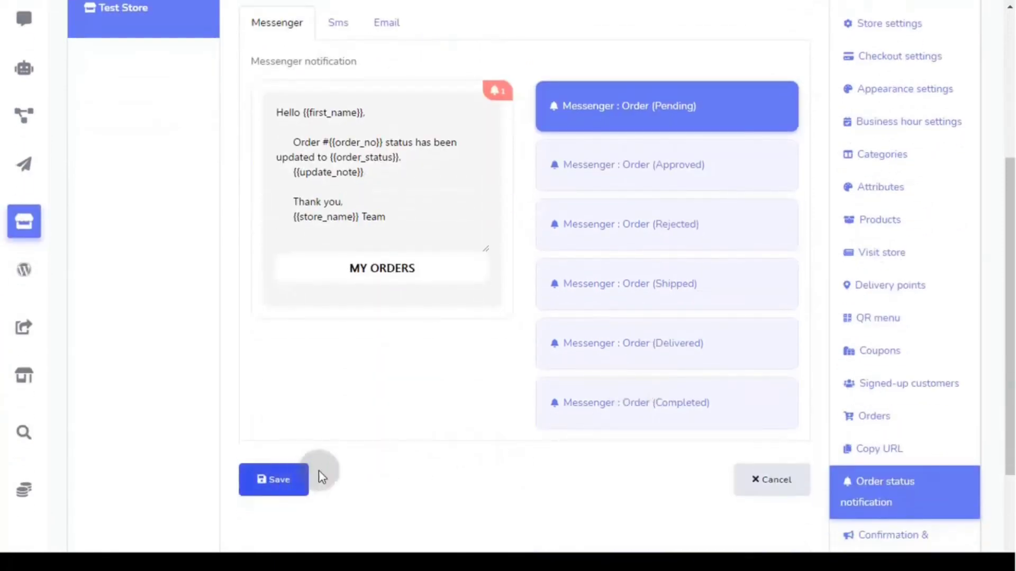
scroll(391, 456, up, 2)
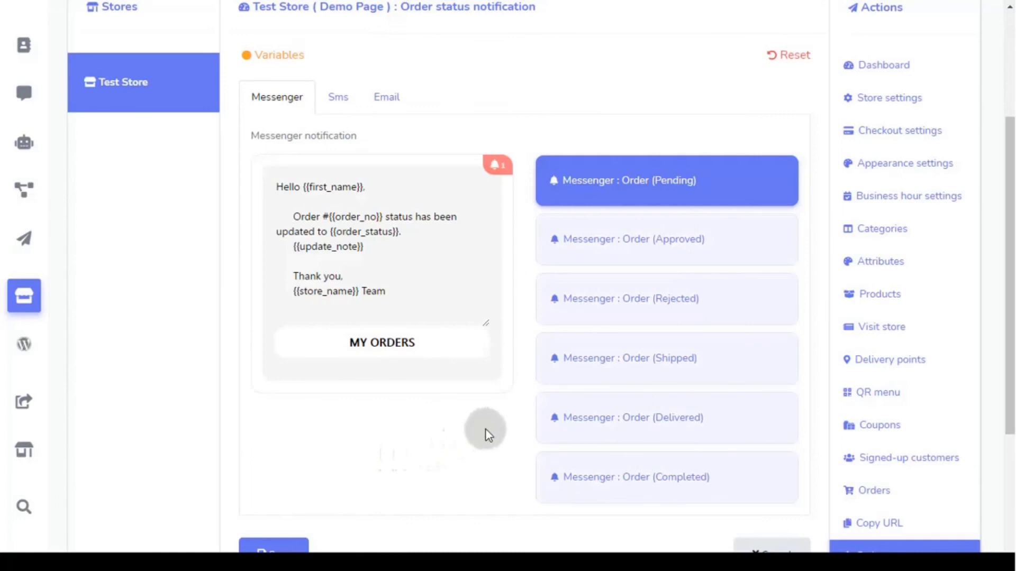
scroll(484, 428, down, 2)
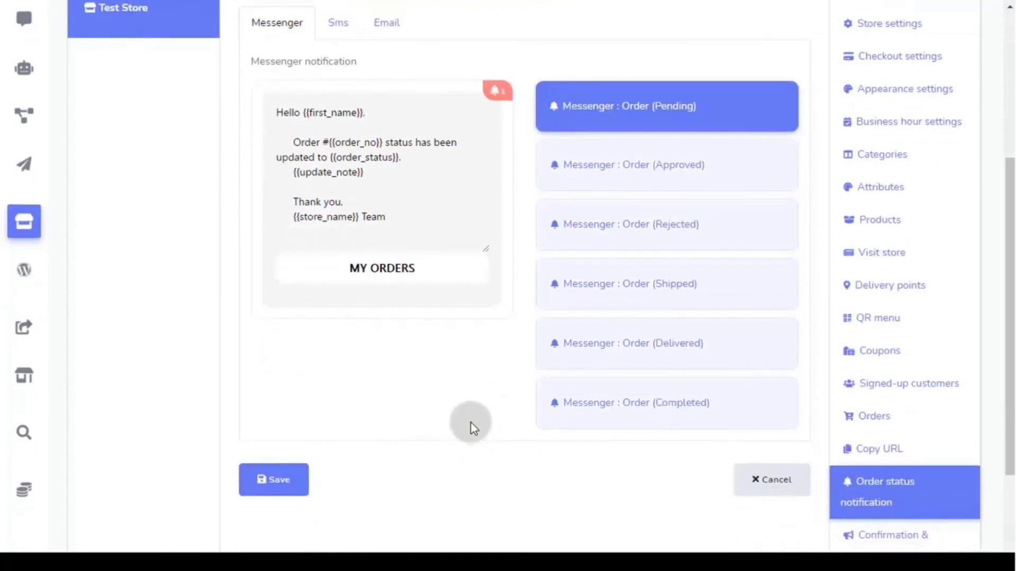
scroll(472, 426, down, 4)
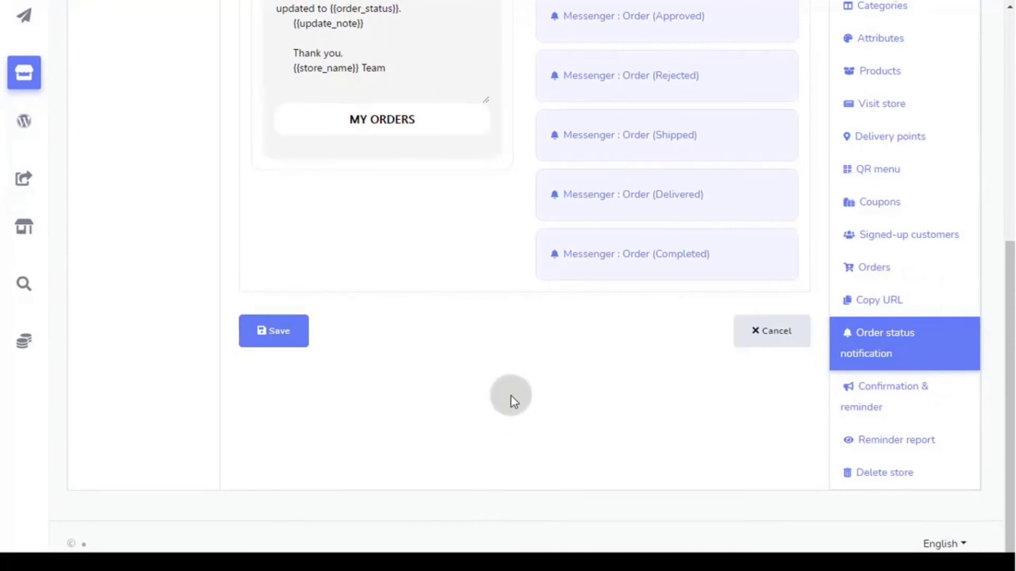
- Open Confirmation & reminder and check the timing choices for the first two Messenger reminders
click(893, 411)
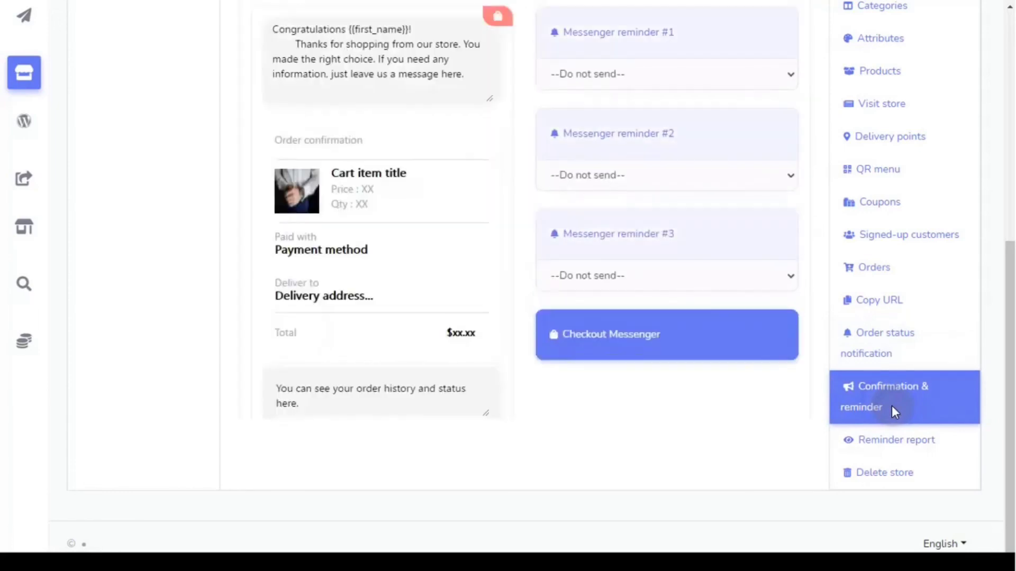
scroll(272, 351, up, 3)
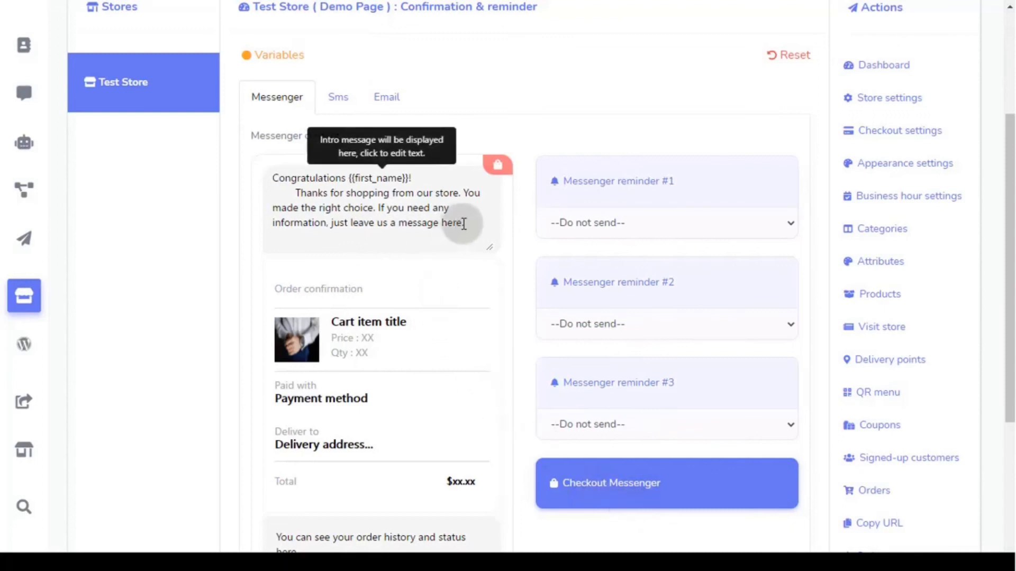
click(591, 225)
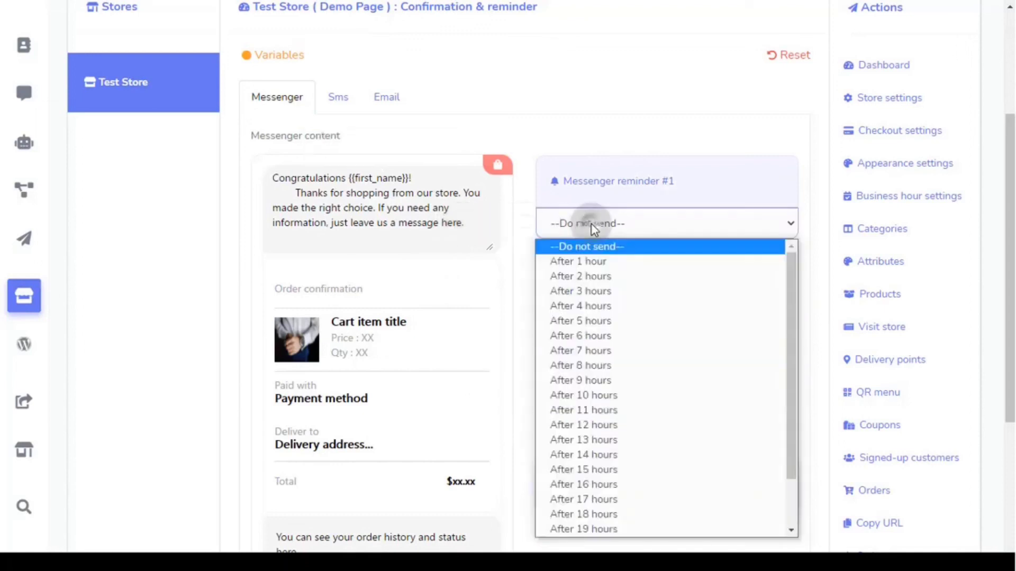
click(592, 224)
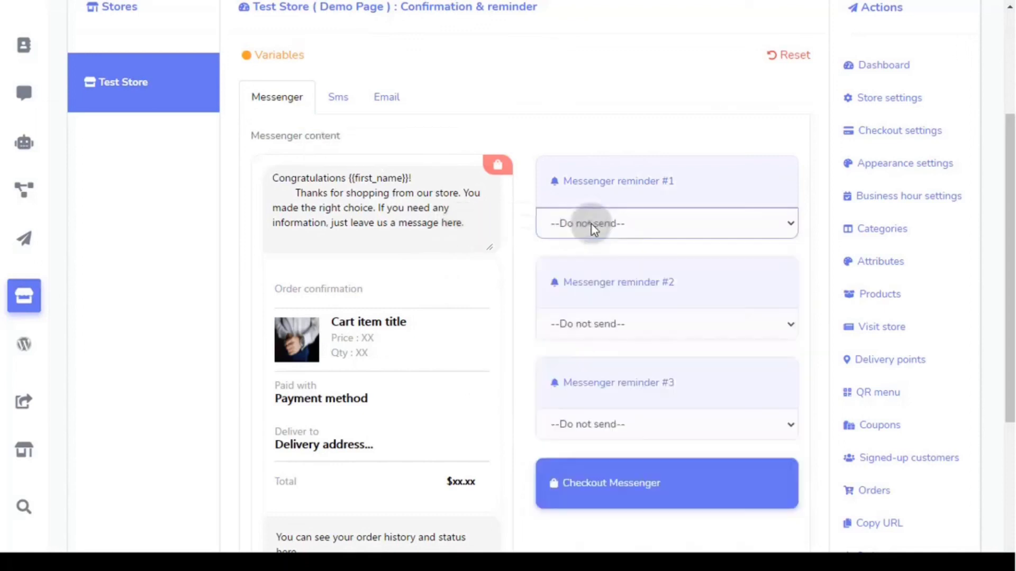
click(606, 326)
scroll(602, 288, down, 2)
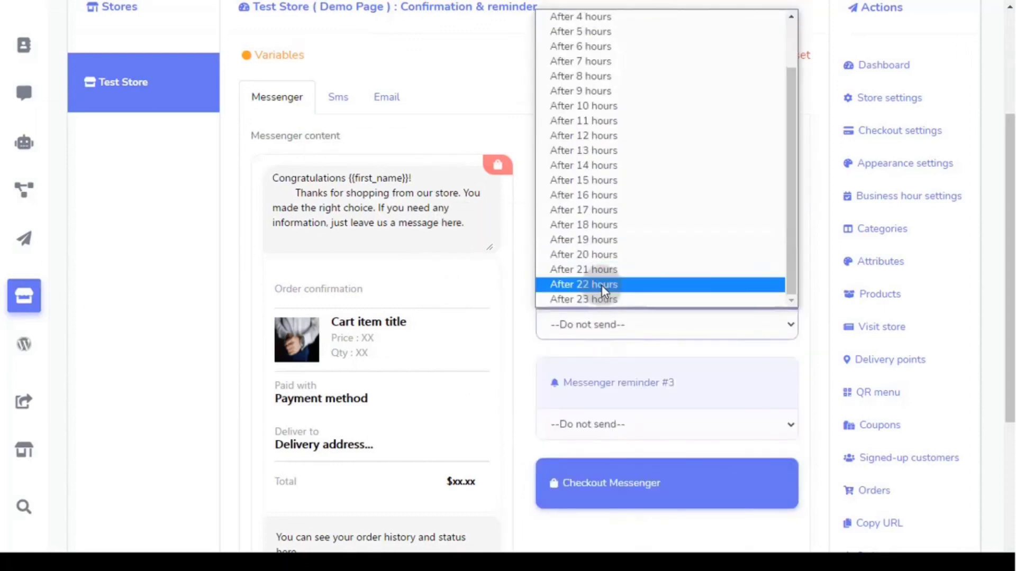
scroll(602, 286, up, 2)
scroll(602, 287, up, 1)
scroll(604, 300, down, 1)
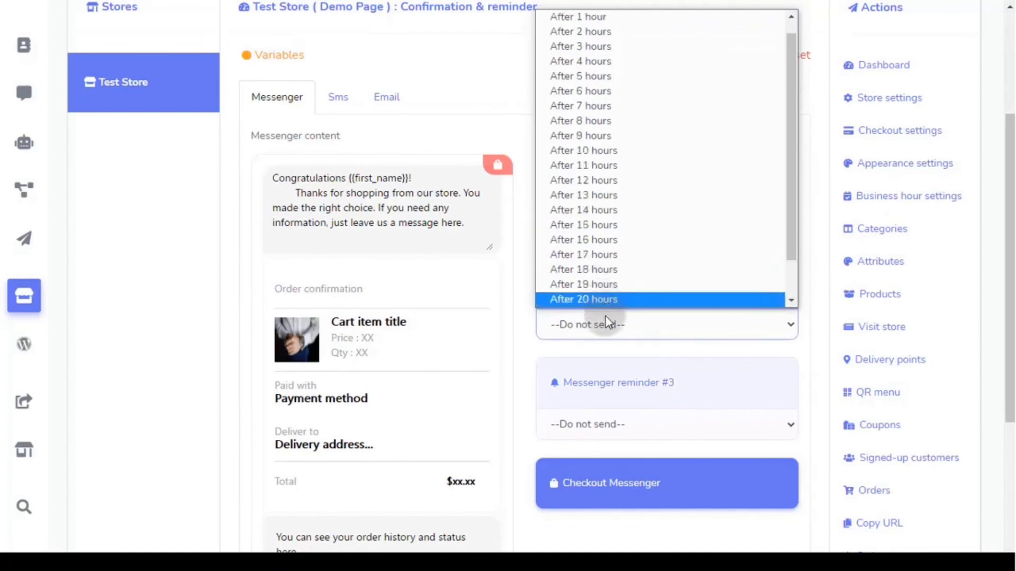
click(608, 326)
- Set Messenger reminder #3 to after 8 hours, #2 to 3 hours, #1 to 1 hour
click(596, 428)
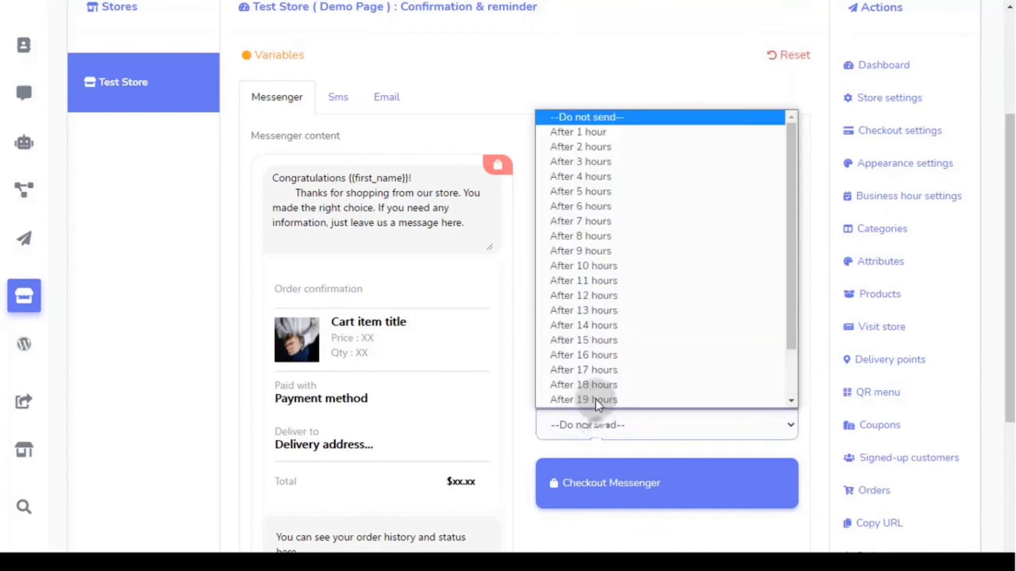
scroll(595, 365, down, 2)
scroll(596, 363, up, 2)
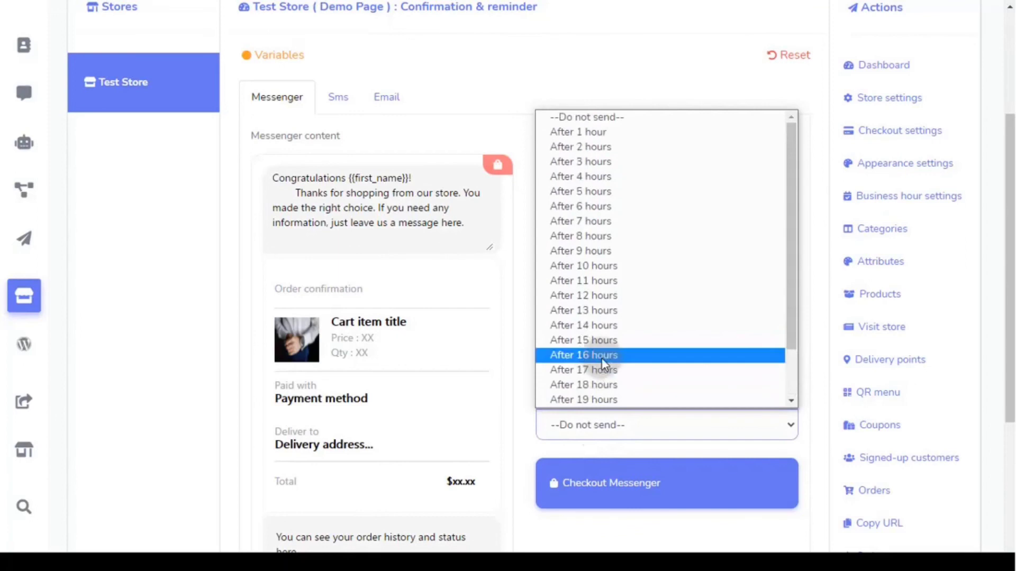
click(613, 234)
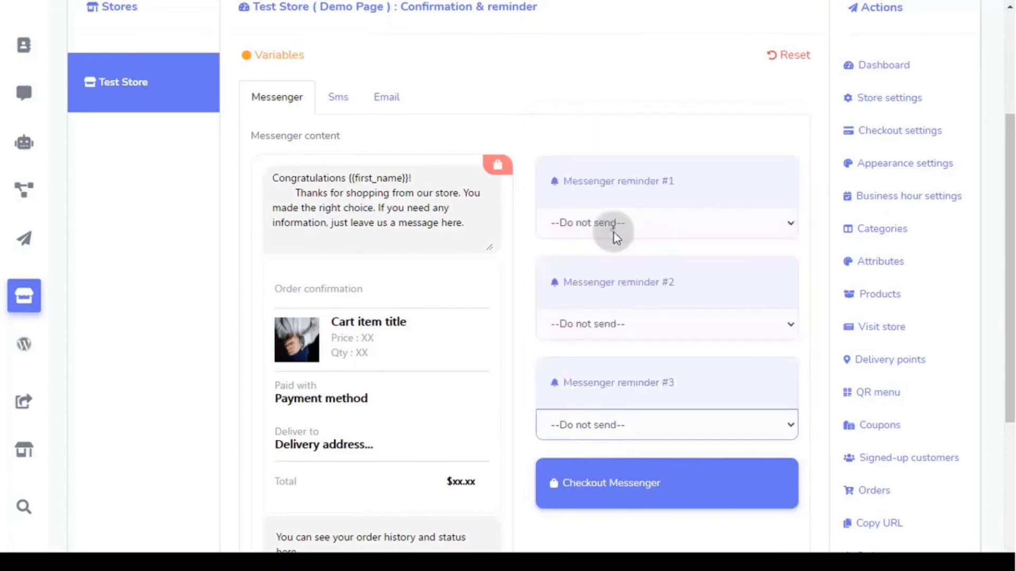
click(634, 334)
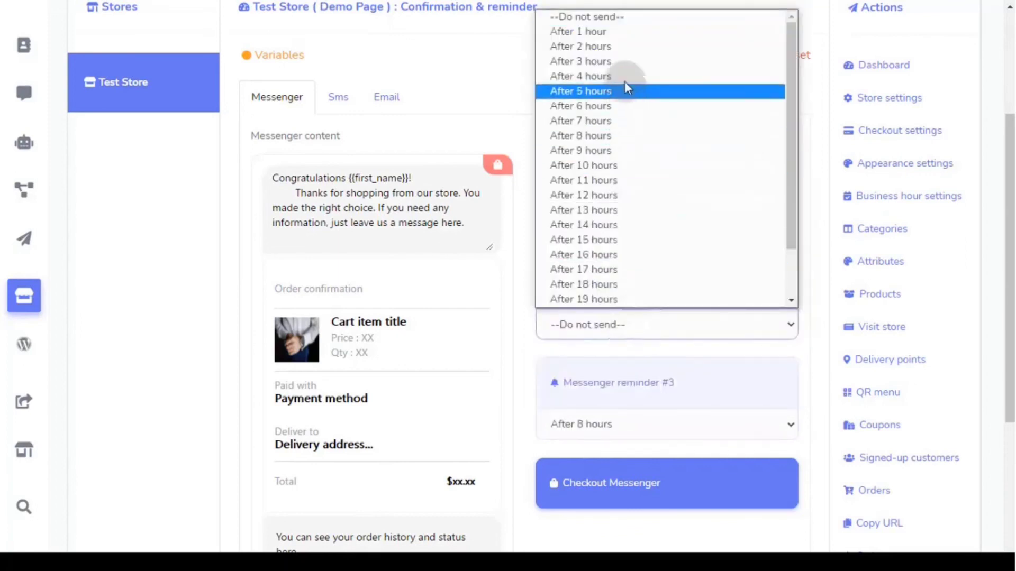
click(623, 62)
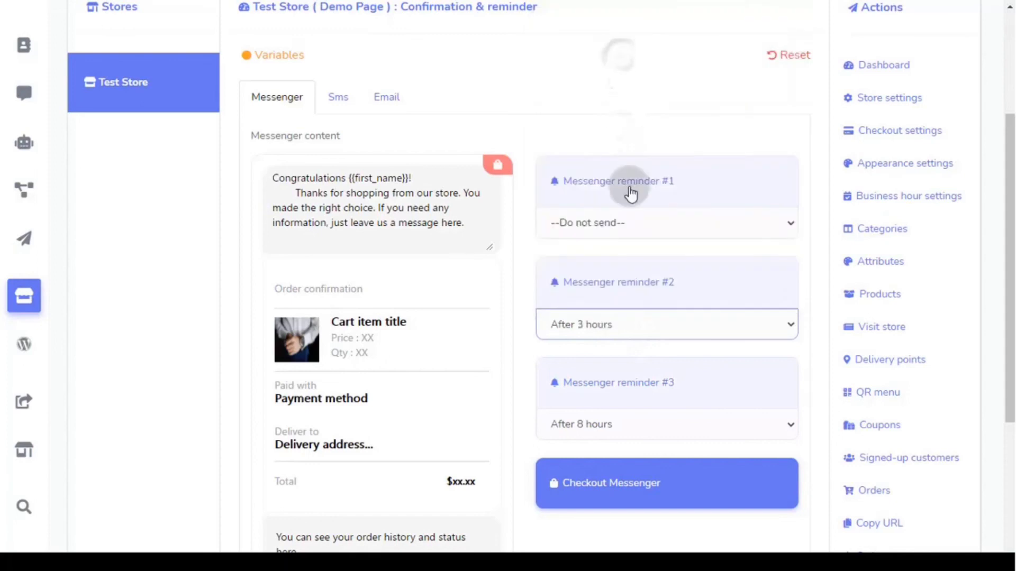
click(636, 224)
click(622, 262)
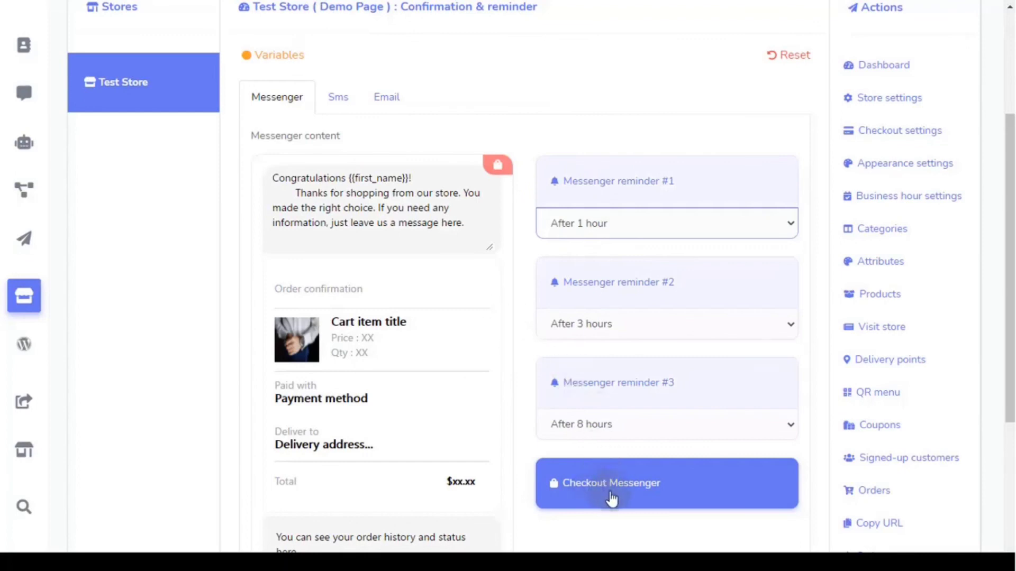
scroll(612, 498, down, 5)
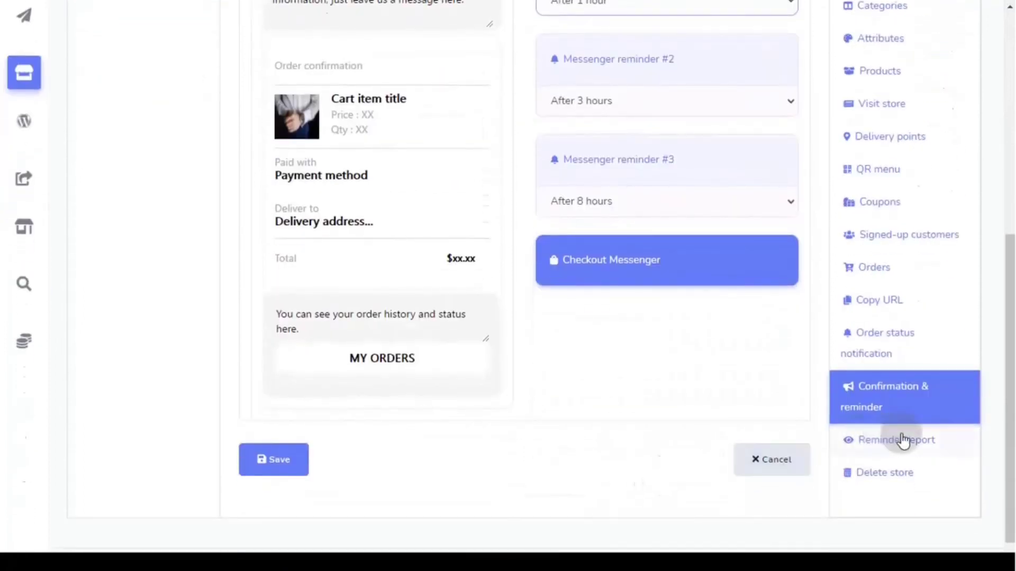
click(930, 452)
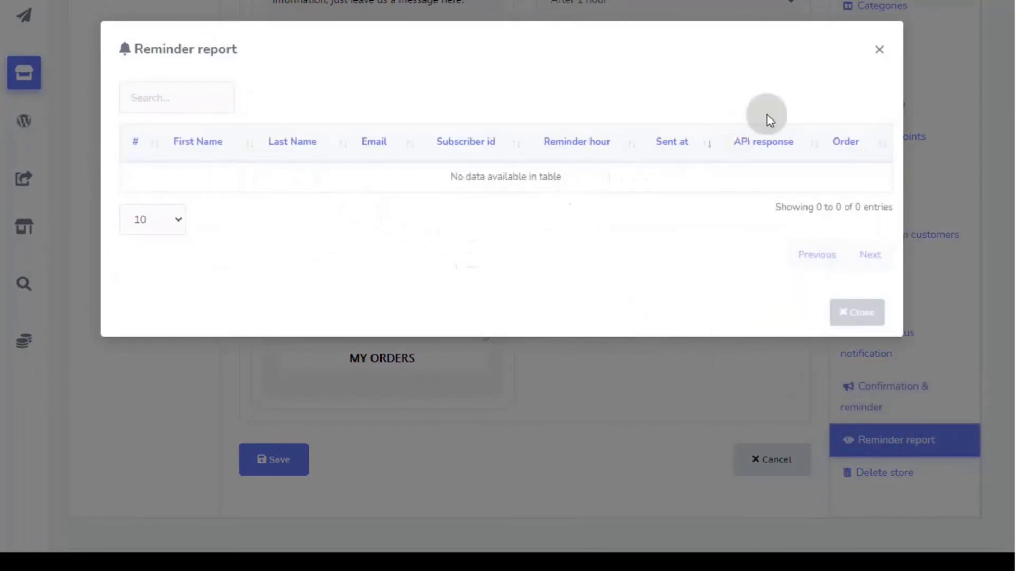
click(878, 50)
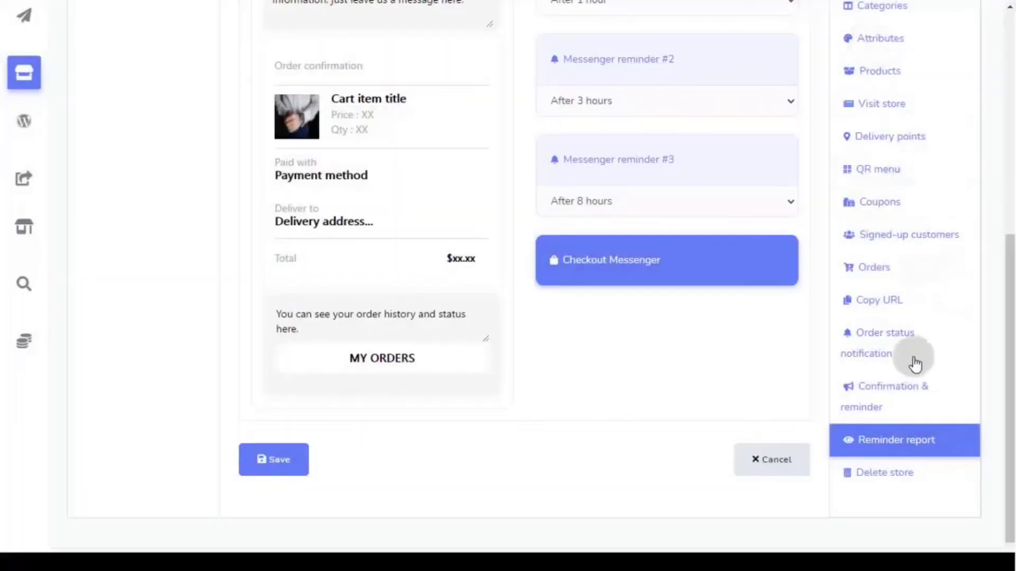
click(893, 480)
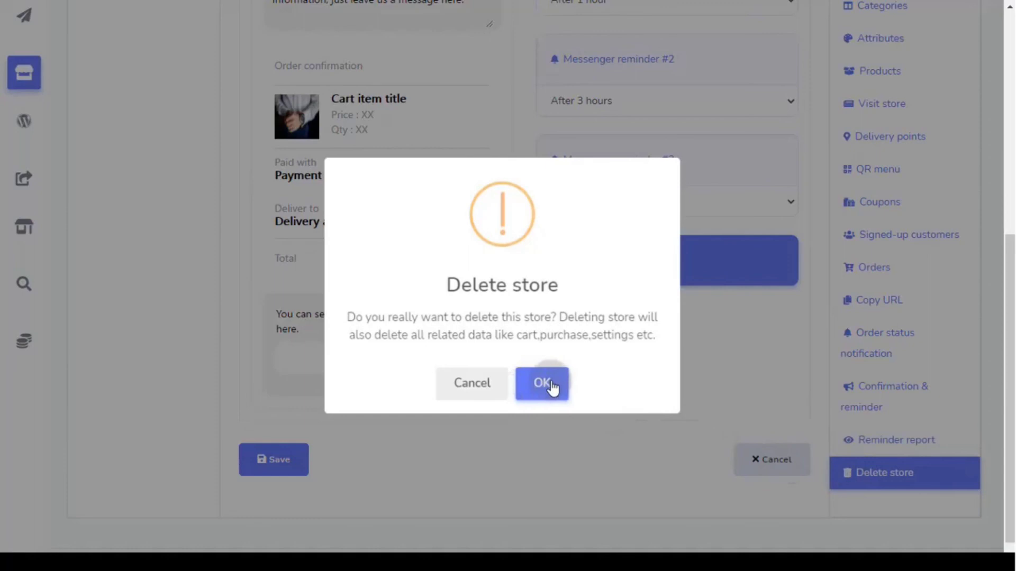
click(476, 390)
scroll(460, 418, up, 8)
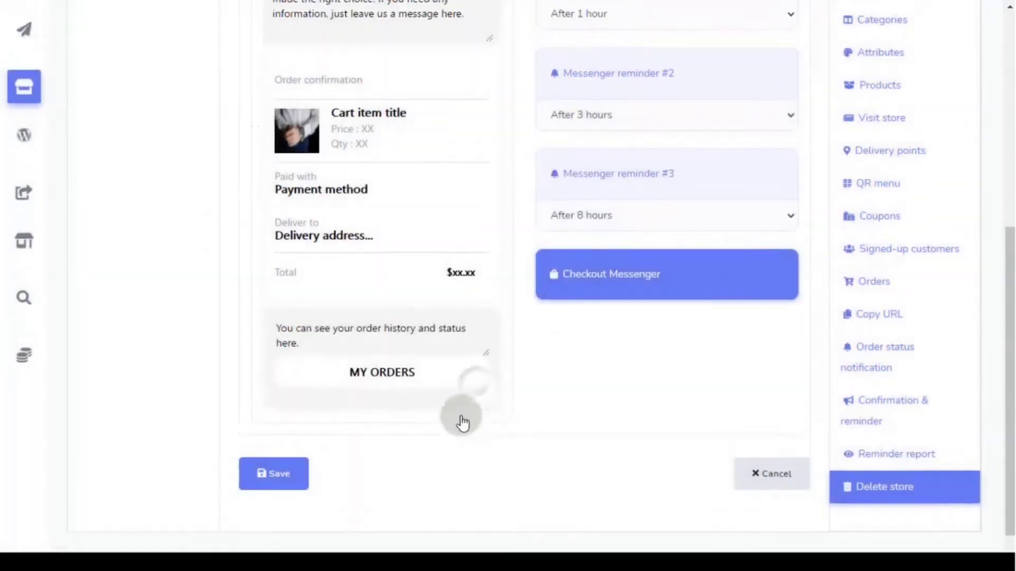